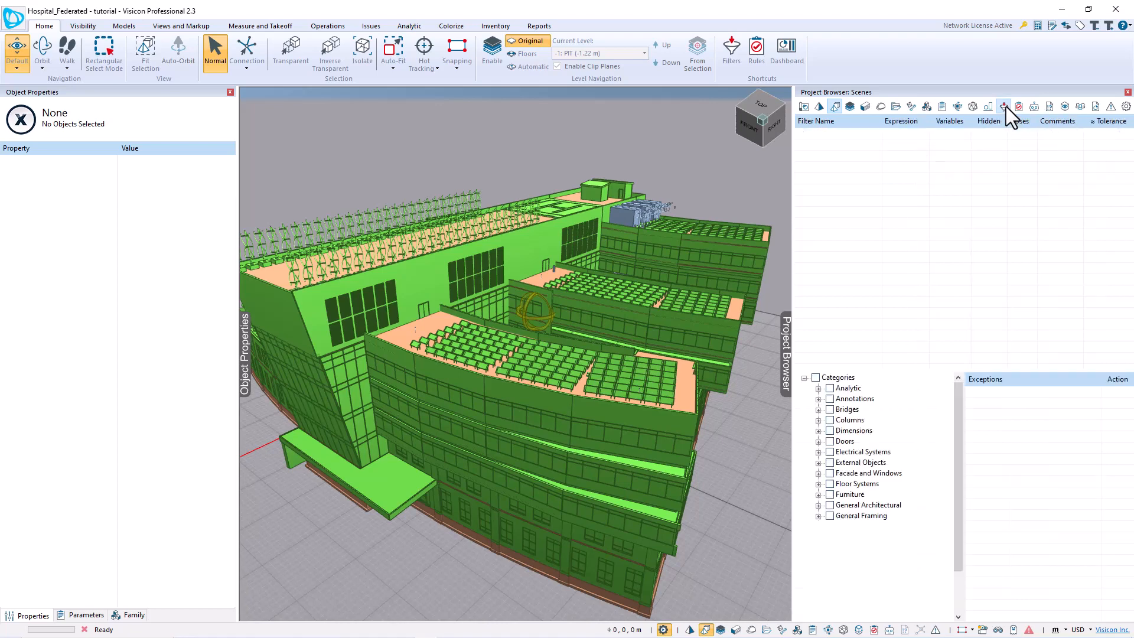
- Create a new filter in the project and name it Ducts
{"action": "right_click", "coordinate": [898, 153]}
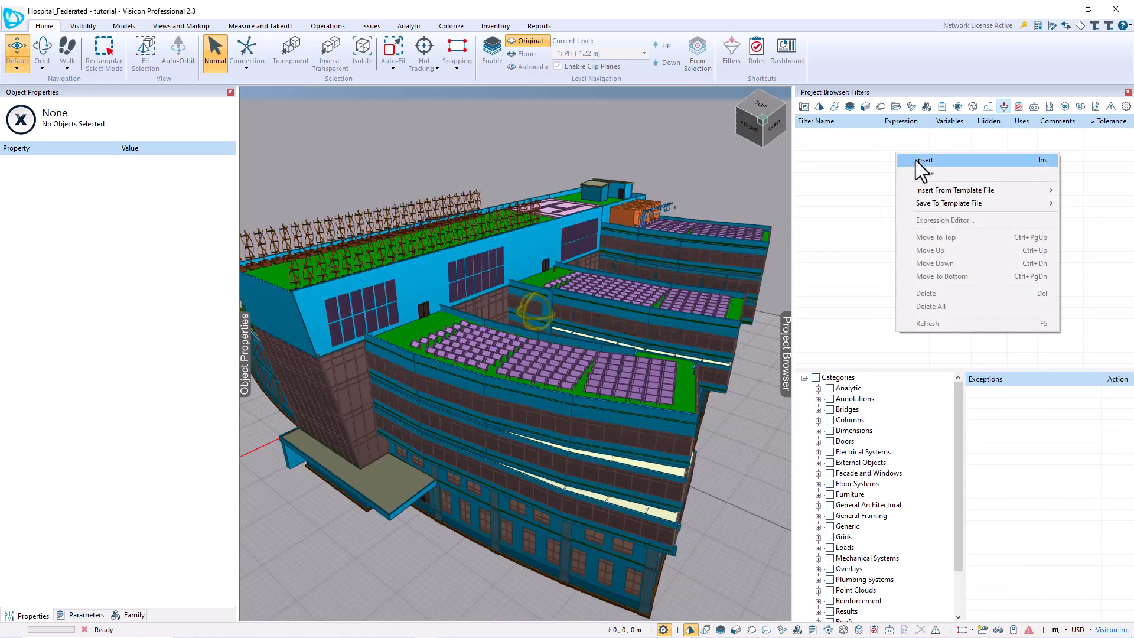
{"action": "left_click", "coordinate": [915, 161]}
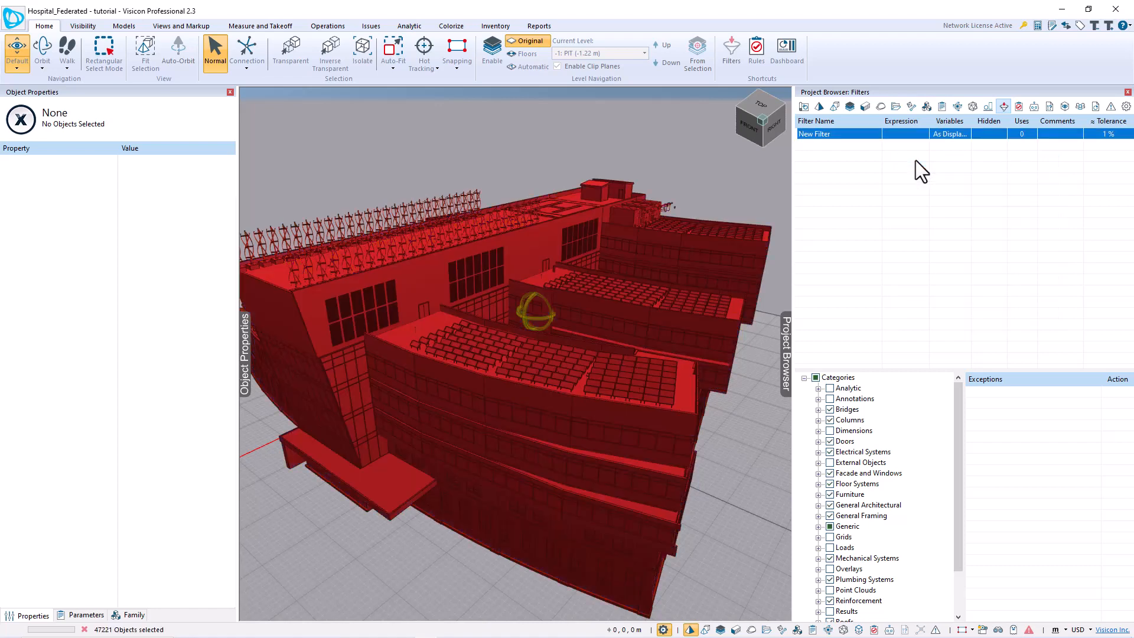
{"action": "left_click", "coordinate": [850, 132]}
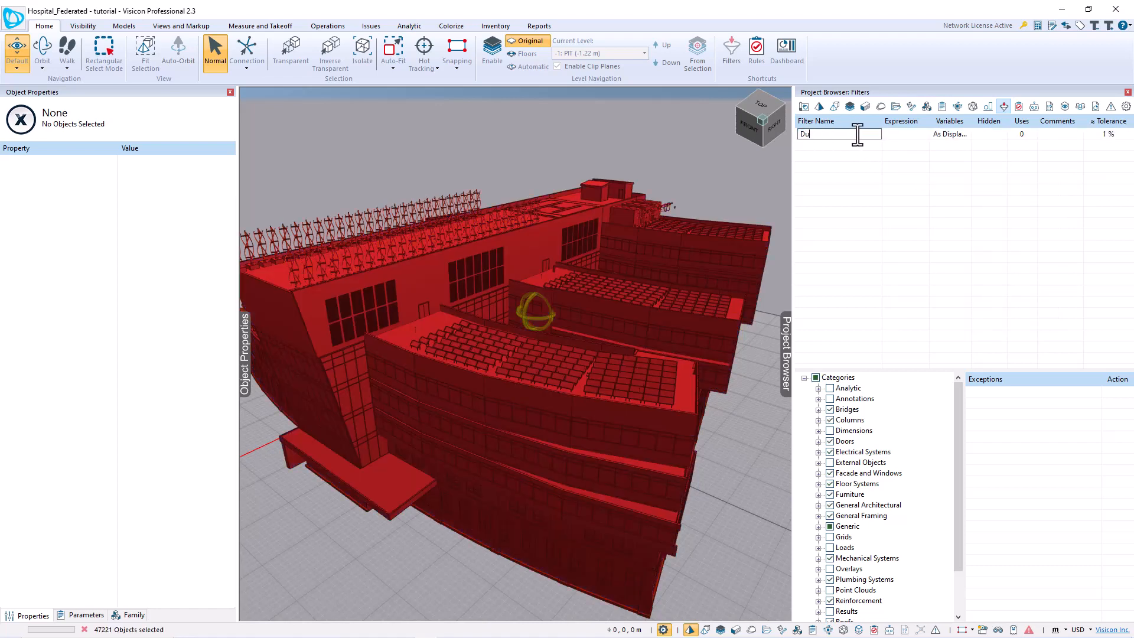
{"action": "type", "text": "Ducts"}
{"action": "key", "text": "Return"}
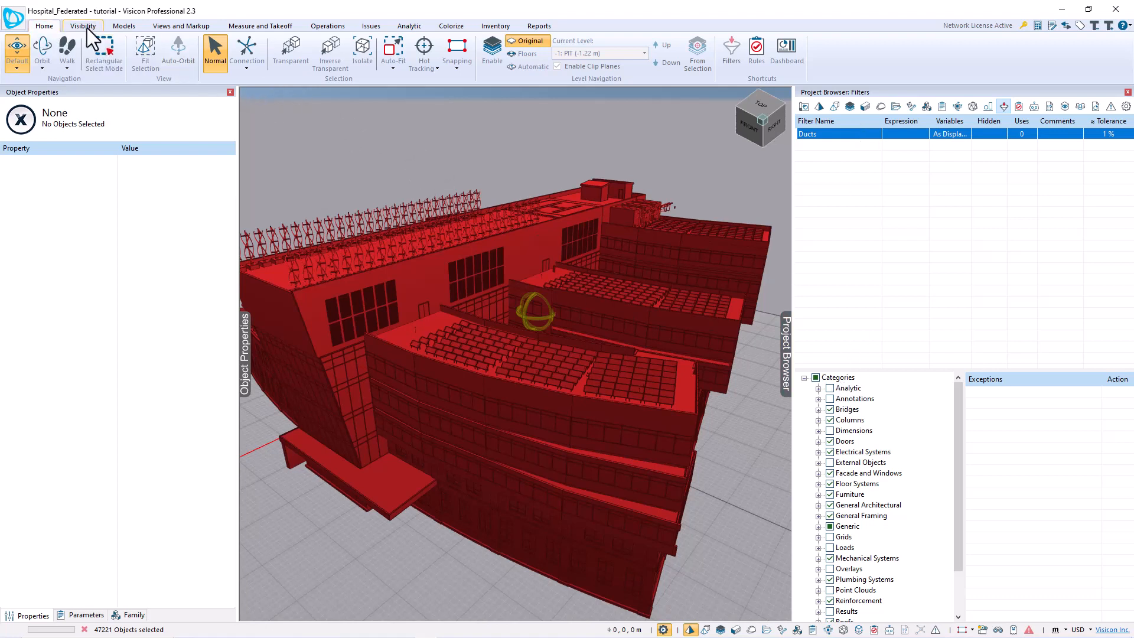
- Isolate selected objects in the view and limit the Ducts filter to only the Duct category under Mechanical Systems
{"action": "left_click", "coordinate": [364, 50]}
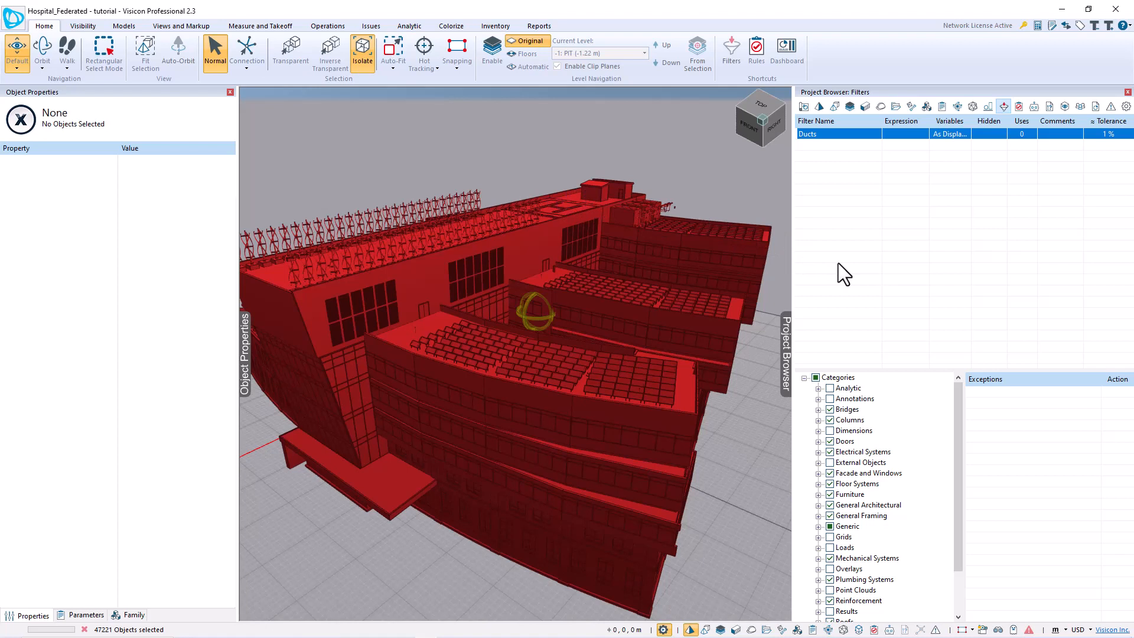
{"action": "left_click", "coordinate": [815, 379]}
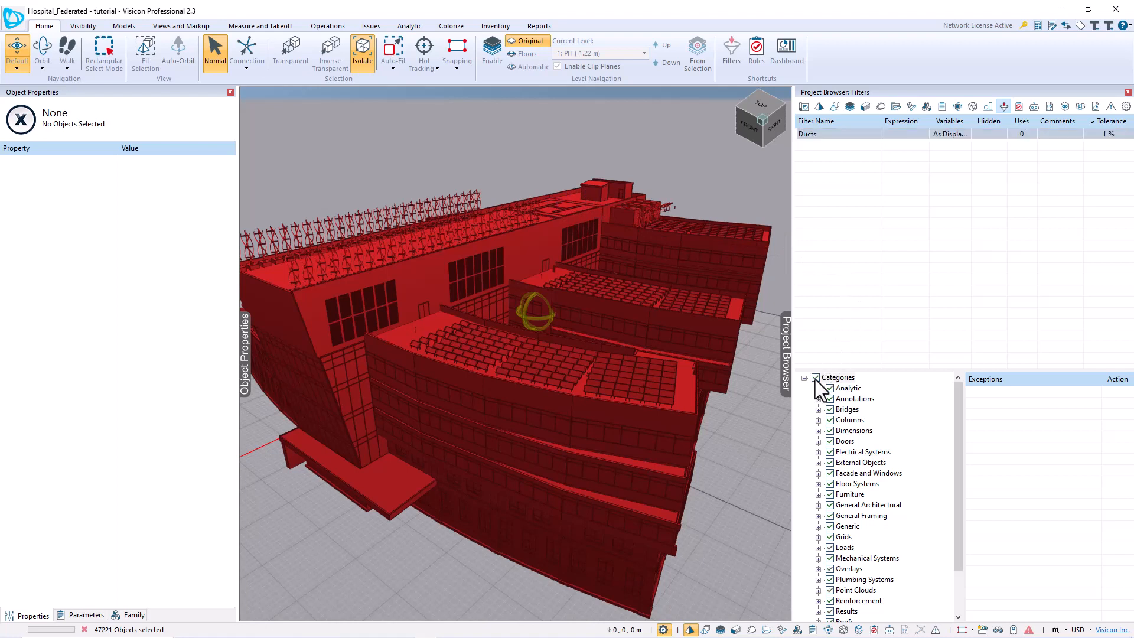
{"action": "left_click", "coordinate": [815, 378]}
{"action": "scroll", "coordinate": [883, 484], "scroll_direction": "down", "scroll_amount": 2}
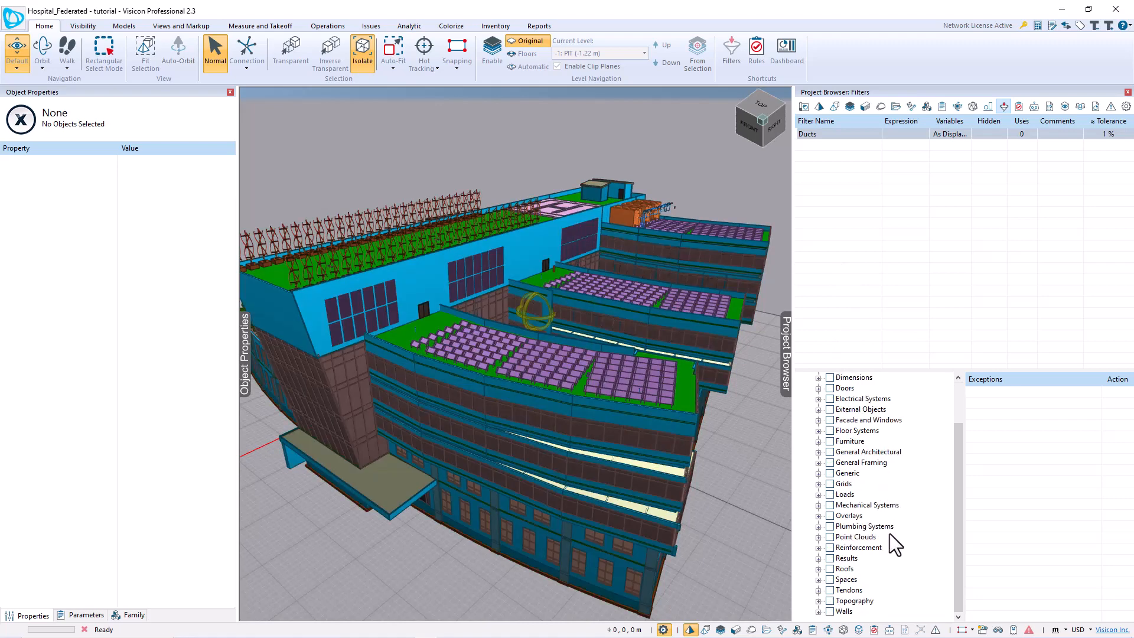
{"action": "left_click", "coordinate": [818, 505]}
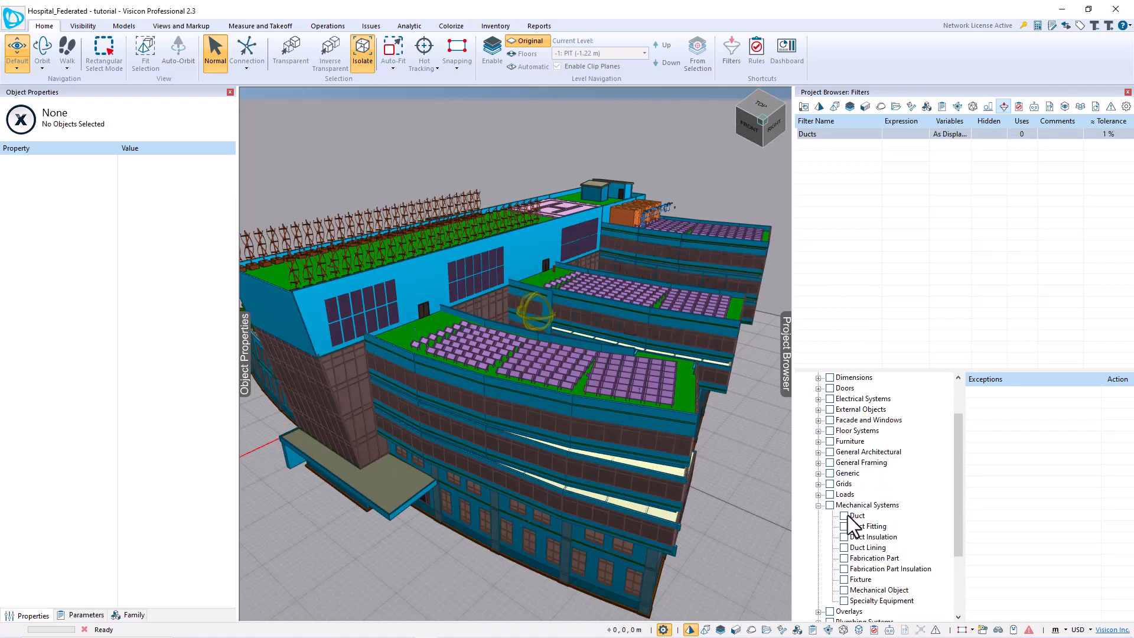
{"action": "left_click", "coordinate": [844, 516]}
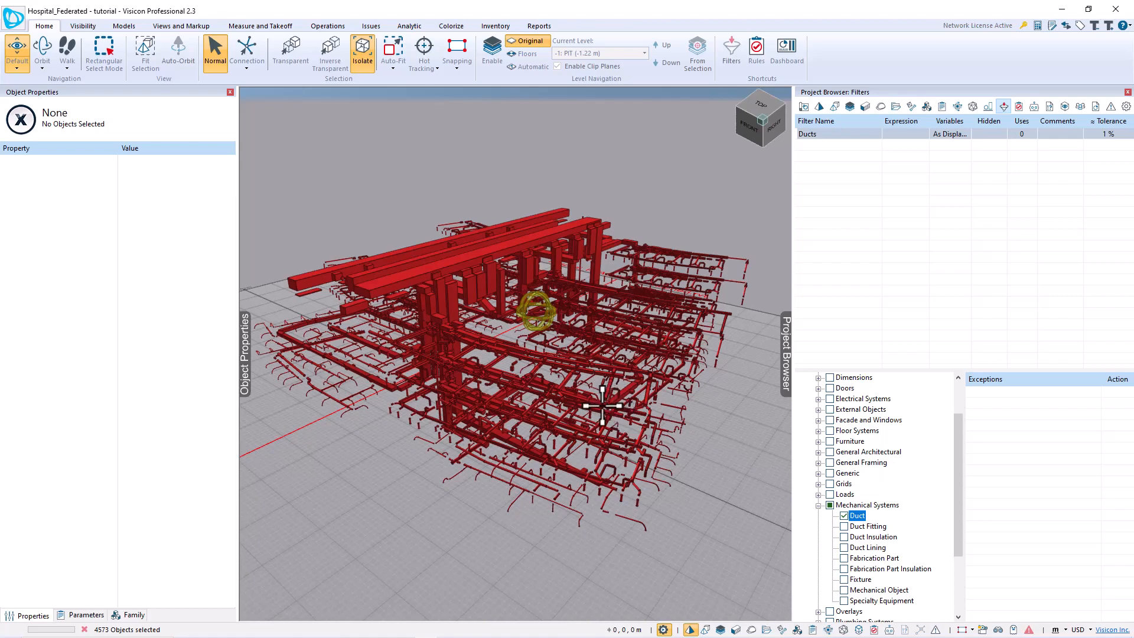
- Inspect the isolated ducts up close and add the Duct Fitting category to the Ducts filter
{"action": "scroll", "coordinate": [612, 406], "scroll_direction": "up", "scroll_amount": 4}
{"action": "scroll", "coordinate": [609, 406], "scroll_direction": "up", "scroll_amount": 8}
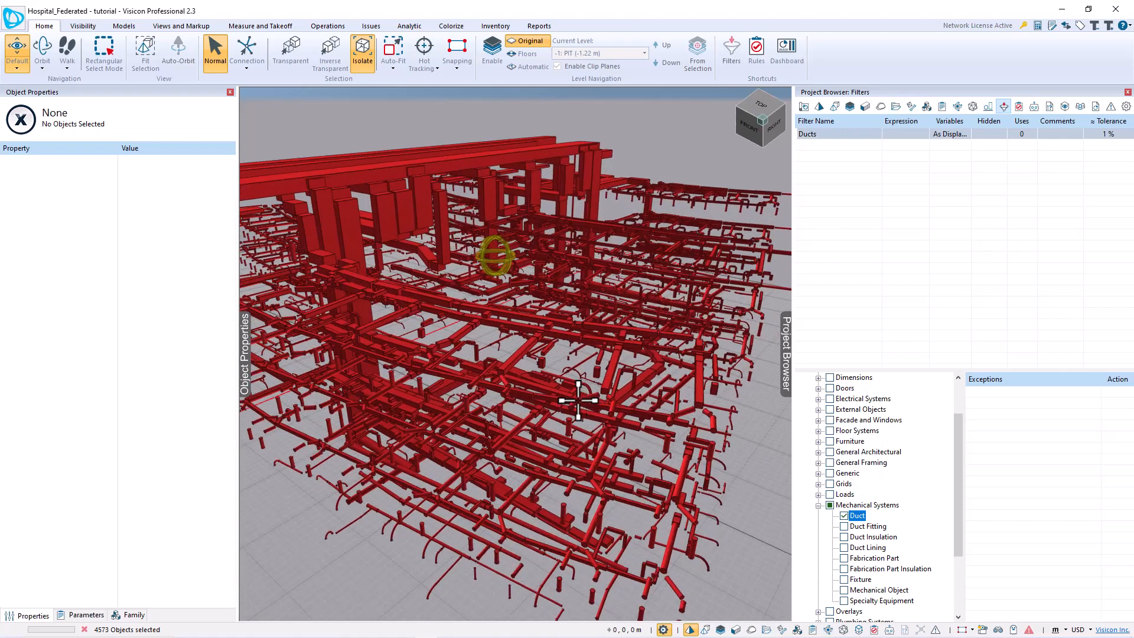
{"action": "scroll", "coordinate": [575, 408], "scroll_direction": "down", "scroll_amount": 5}
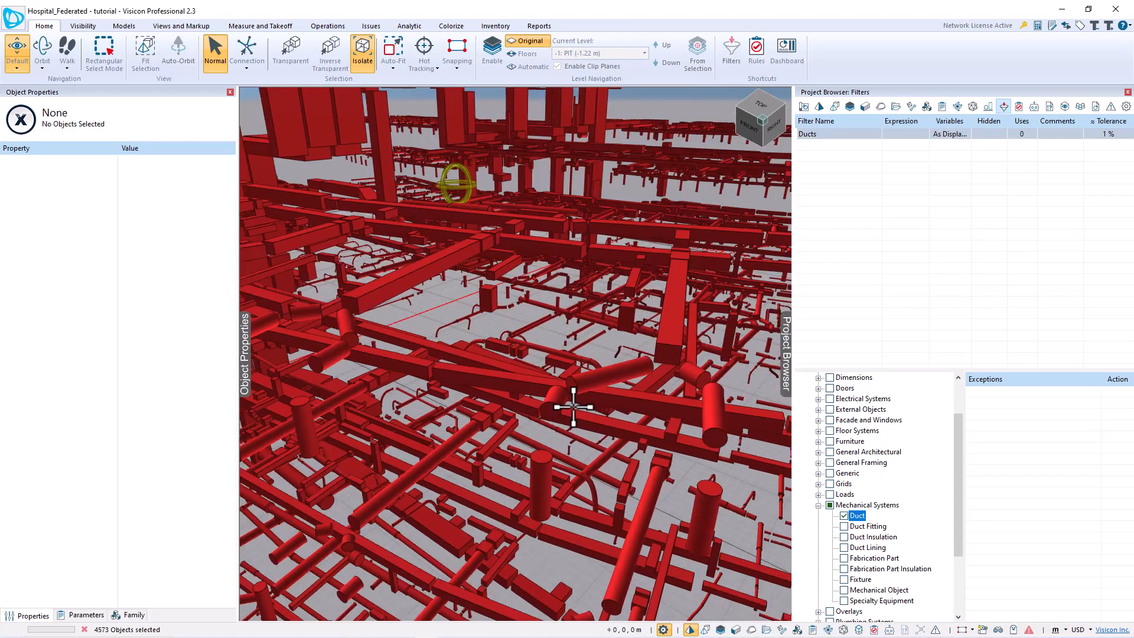
{"action": "middle_click_drag", "start_coordinate": [601, 402], "coordinate": [599, 408]}
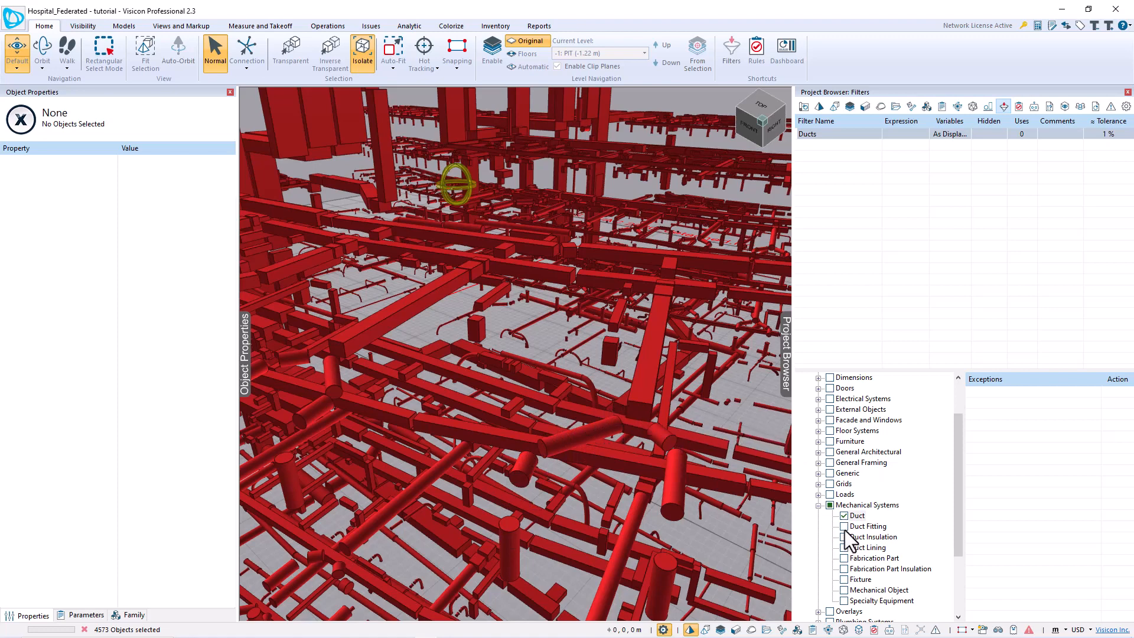
{"action": "left_click_drag", "start_coordinate": [959, 521], "coordinate": [954, 527]}
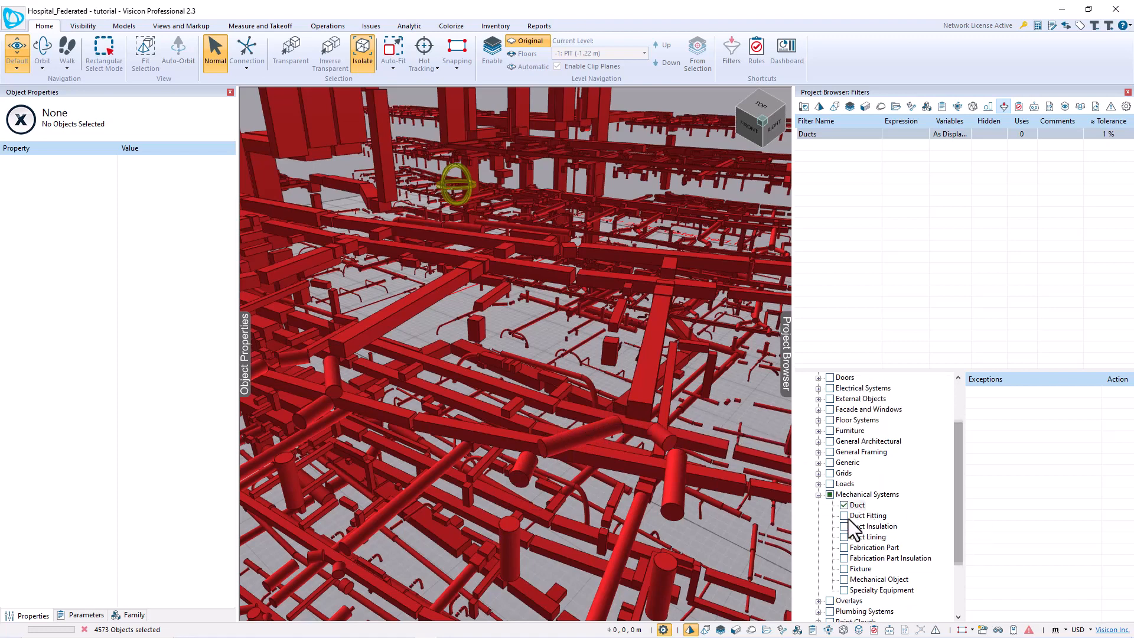
{"action": "left_click", "coordinate": [844, 516]}
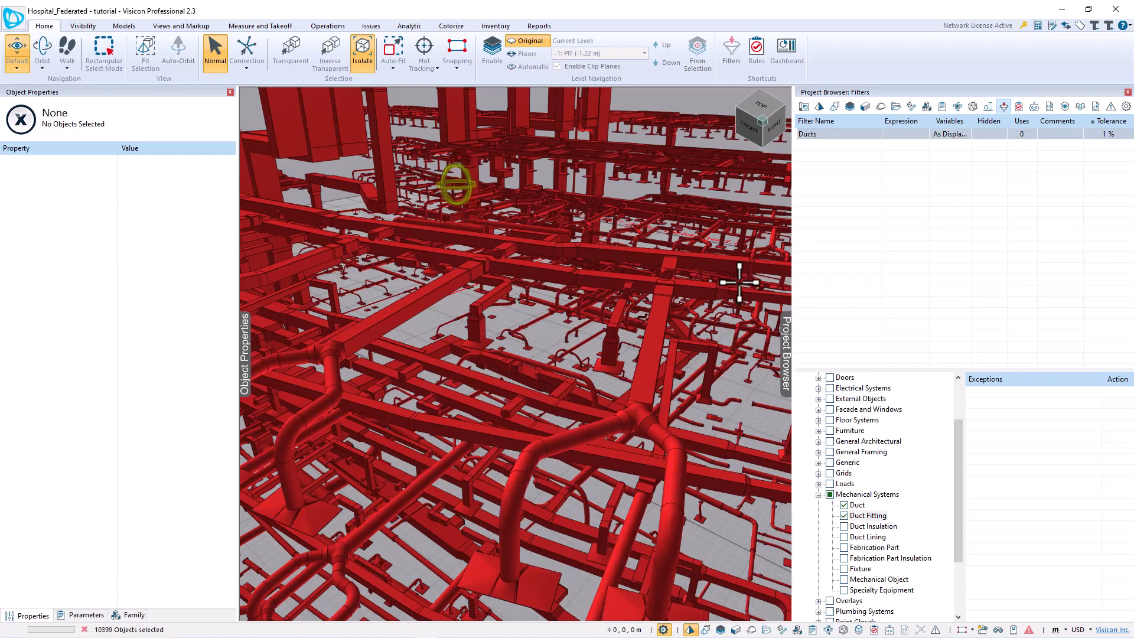
- Add a second filter to the project and name it Beams
{"action": "right_click", "coordinate": [839, 200]}
{"action": "left_click", "coordinate": [854, 207]}
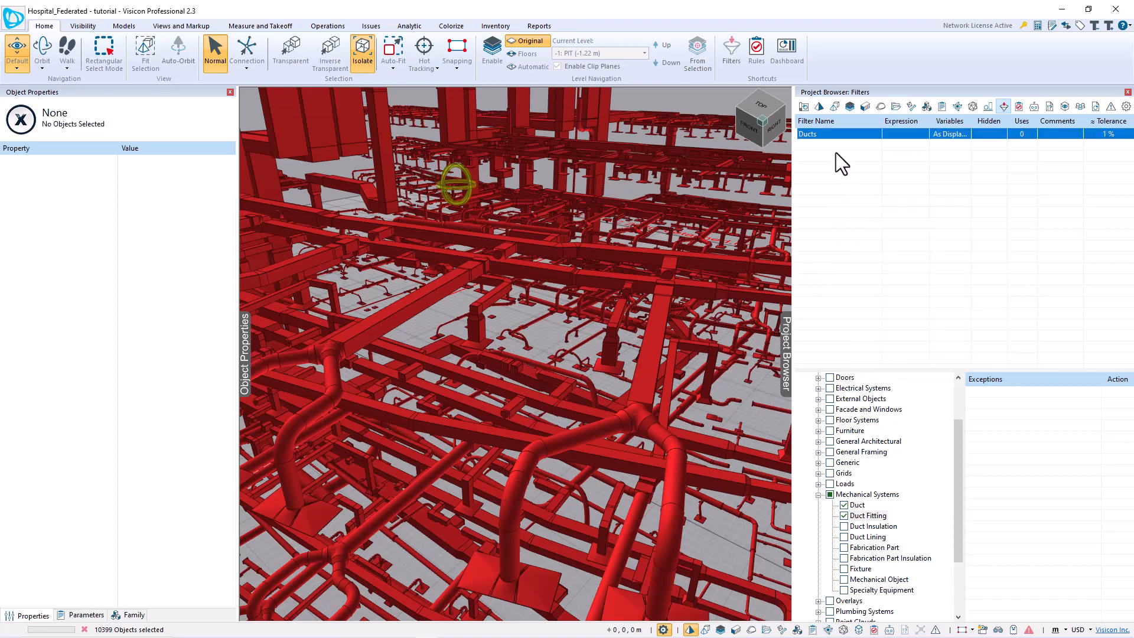
{"action": "type", "text": "Beams"}
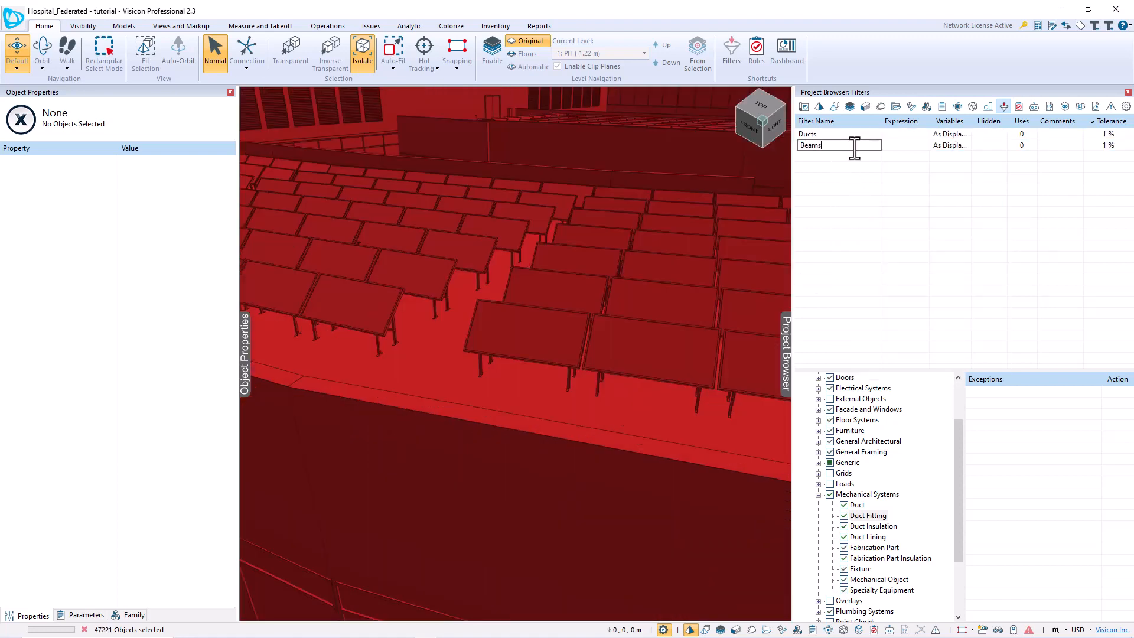
{"action": "key", "text": "Return"}
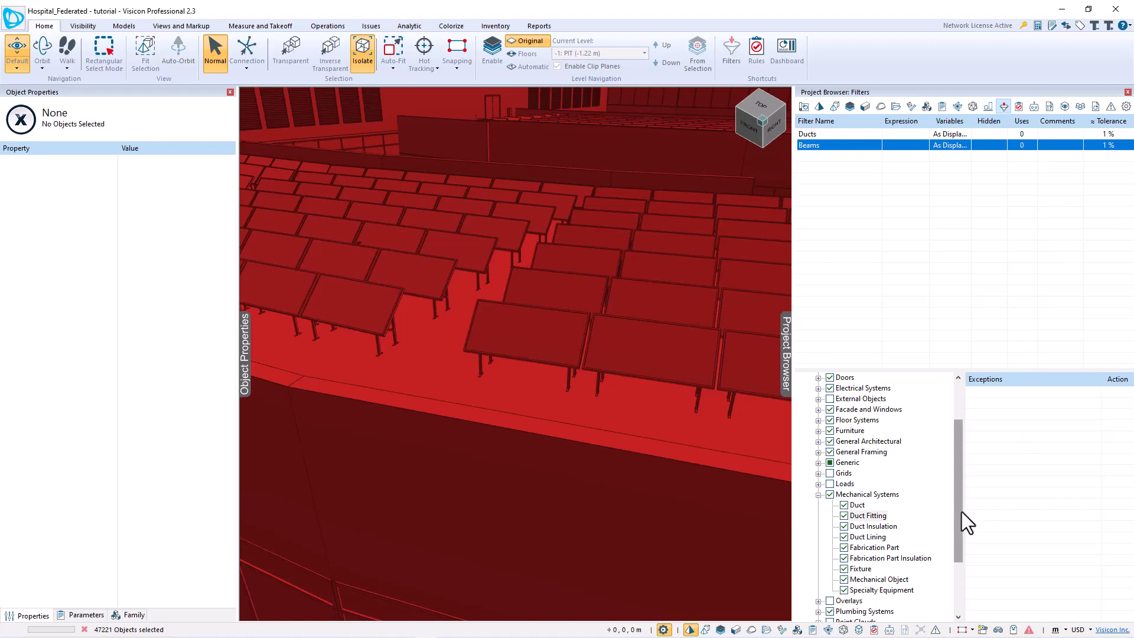
- Limit the Beams filter to only the Structural Beam category under General Framing and check the isolated beams
{"action": "left_click_drag", "start_coordinate": [959, 512], "coordinate": [954, 467]}
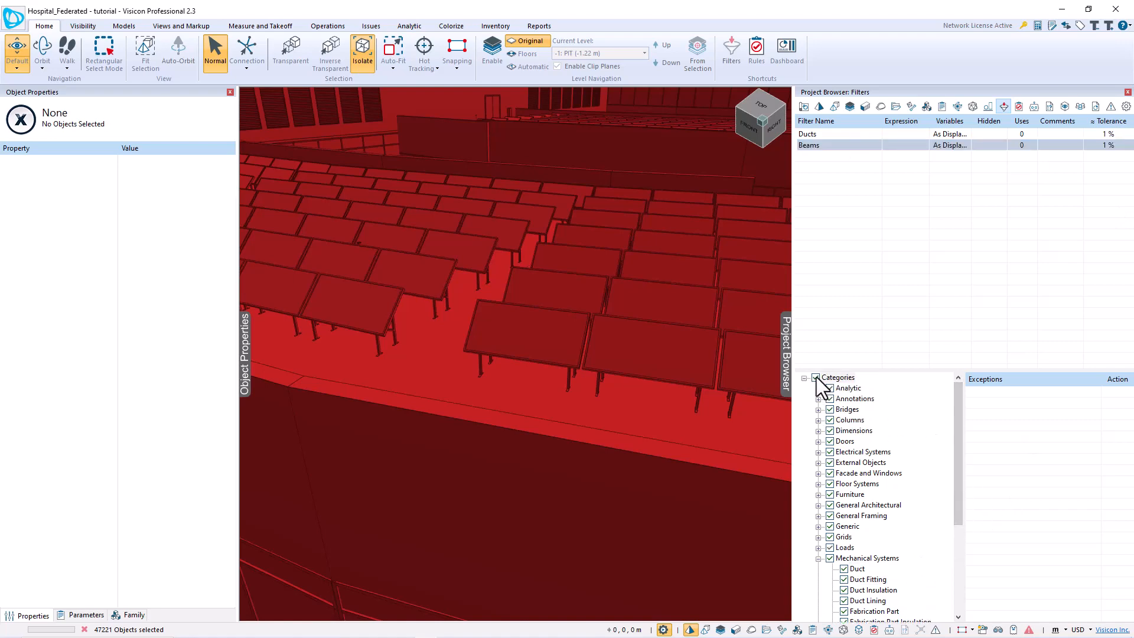
{"action": "left_click", "coordinate": [817, 378]}
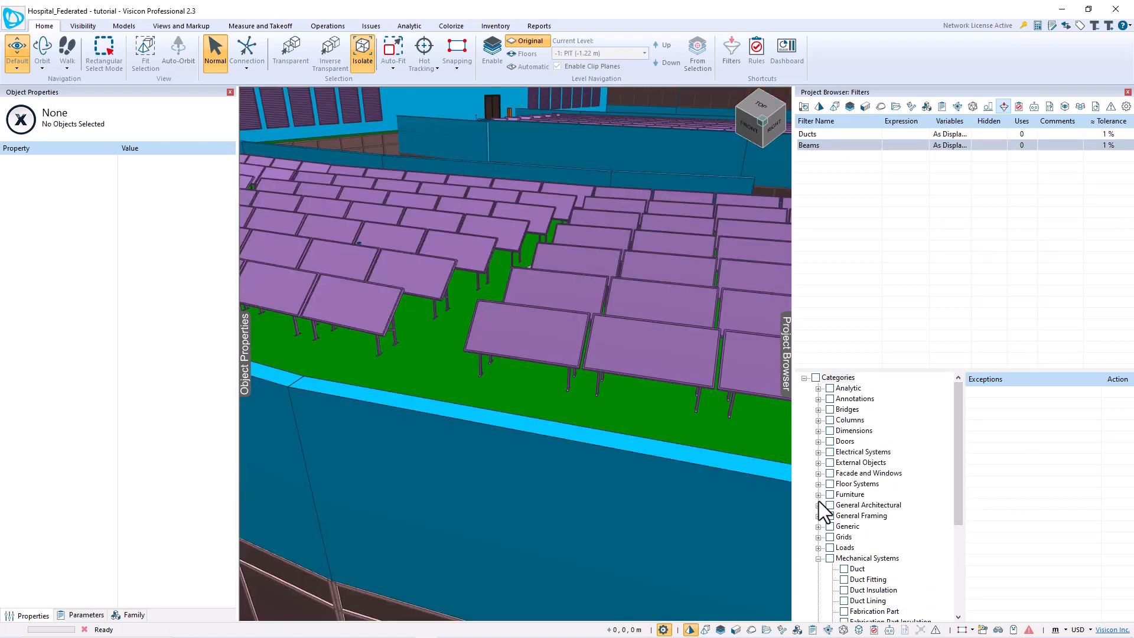
{"action": "left_click", "coordinate": [819, 516]}
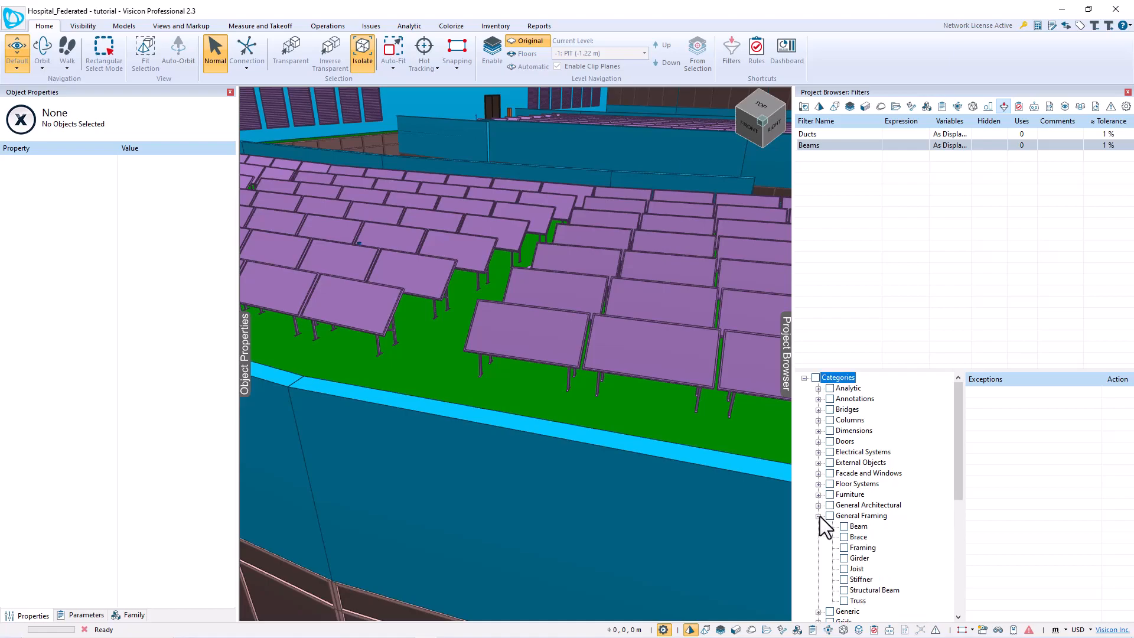
{"action": "left_click", "coordinate": [845, 590]}
{"action": "scroll", "coordinate": [612, 480], "scroll_direction": "down", "scroll_amount": 5}
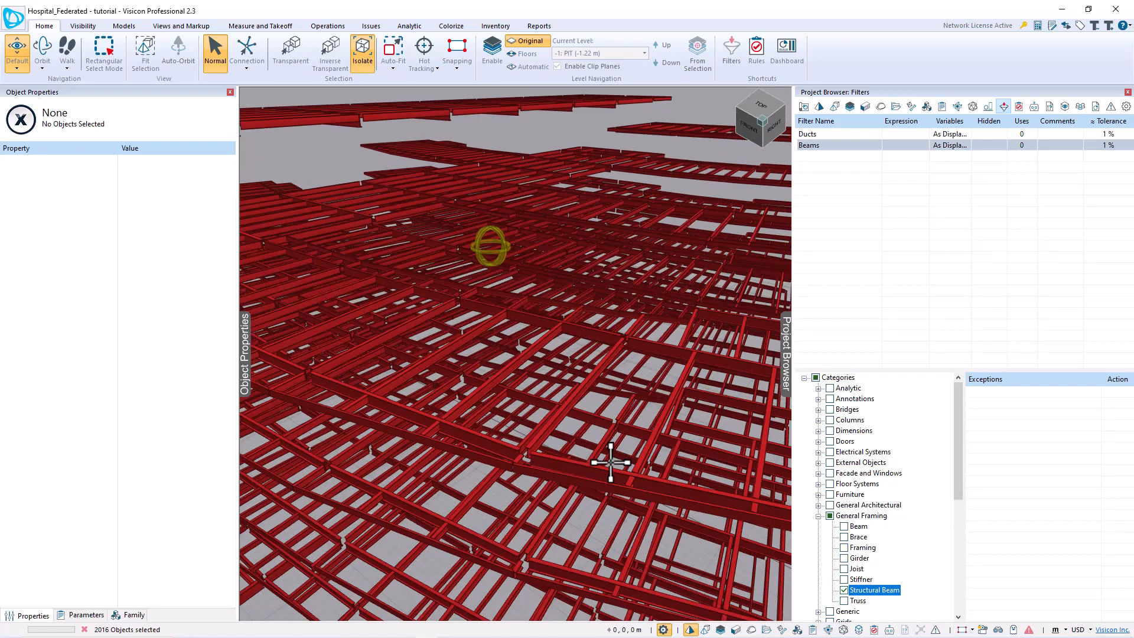
{"action": "scroll", "coordinate": [612, 480], "scroll_direction": "down", "scroll_amount": 2}
{"action": "middle_click_drag", "start_coordinate": [613, 478], "coordinate": [617, 440]}
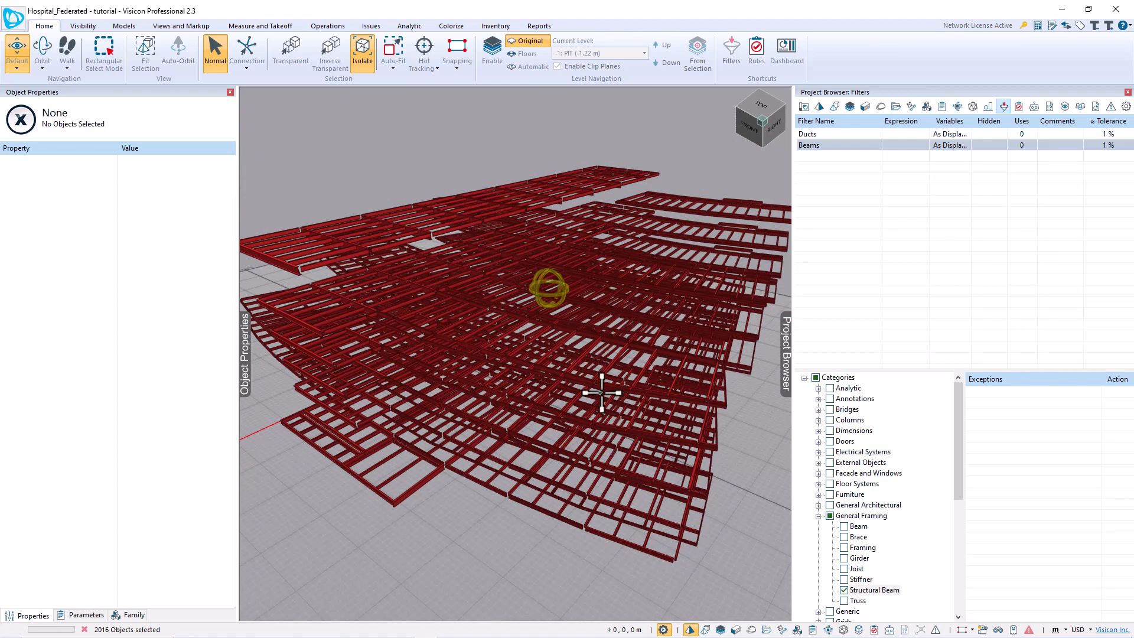
- Create a new Clash Test operation and name it Beams vs Ducts
{"action": "left_click", "coordinate": [322, 27]}
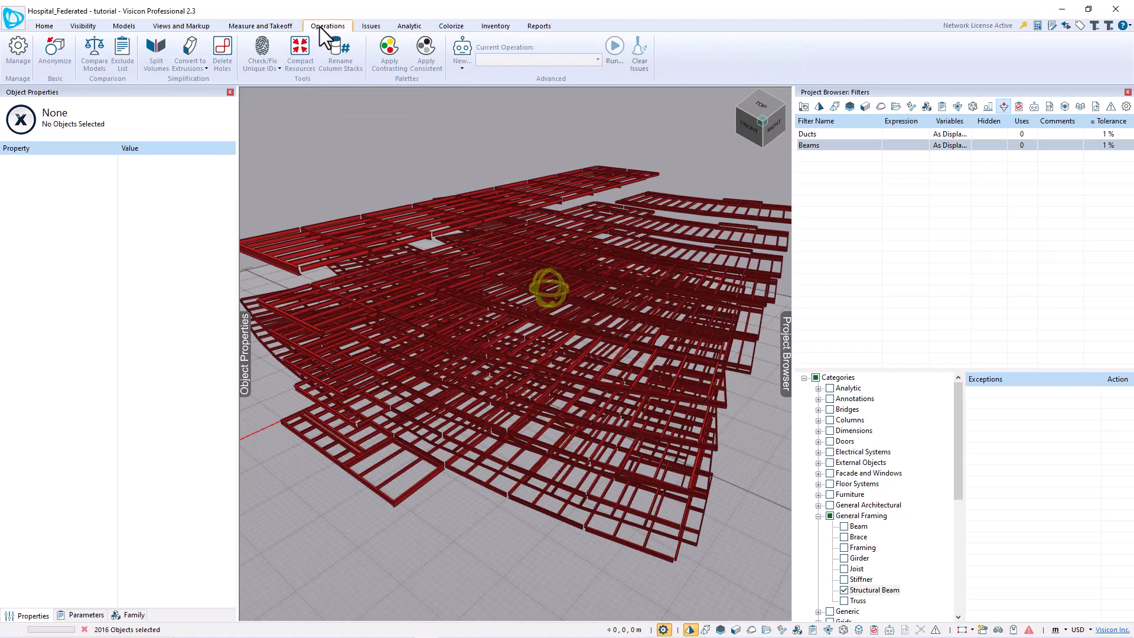
{"action": "left_click", "coordinate": [458, 63]}
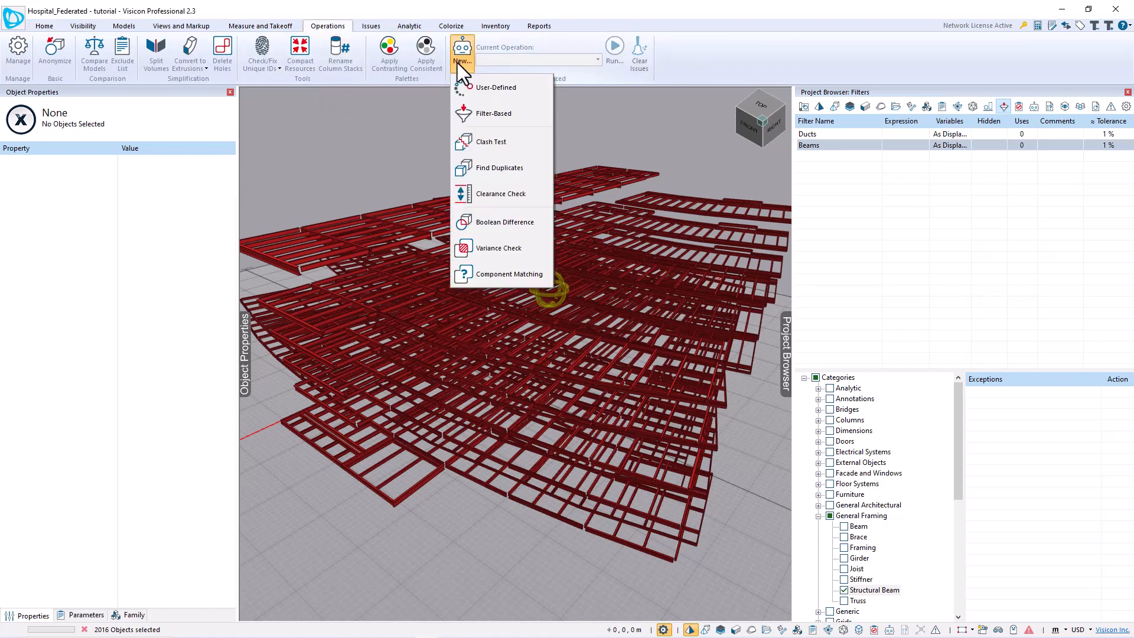
{"action": "left_click", "coordinate": [489, 148]}
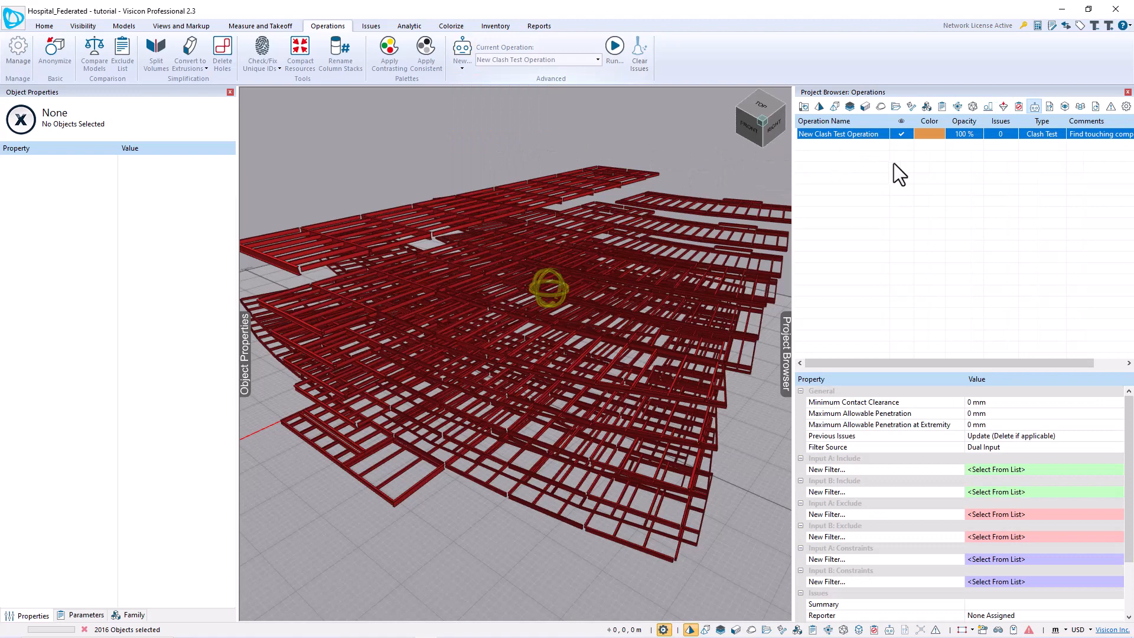
{"action": "left_click", "coordinate": [877, 136]}
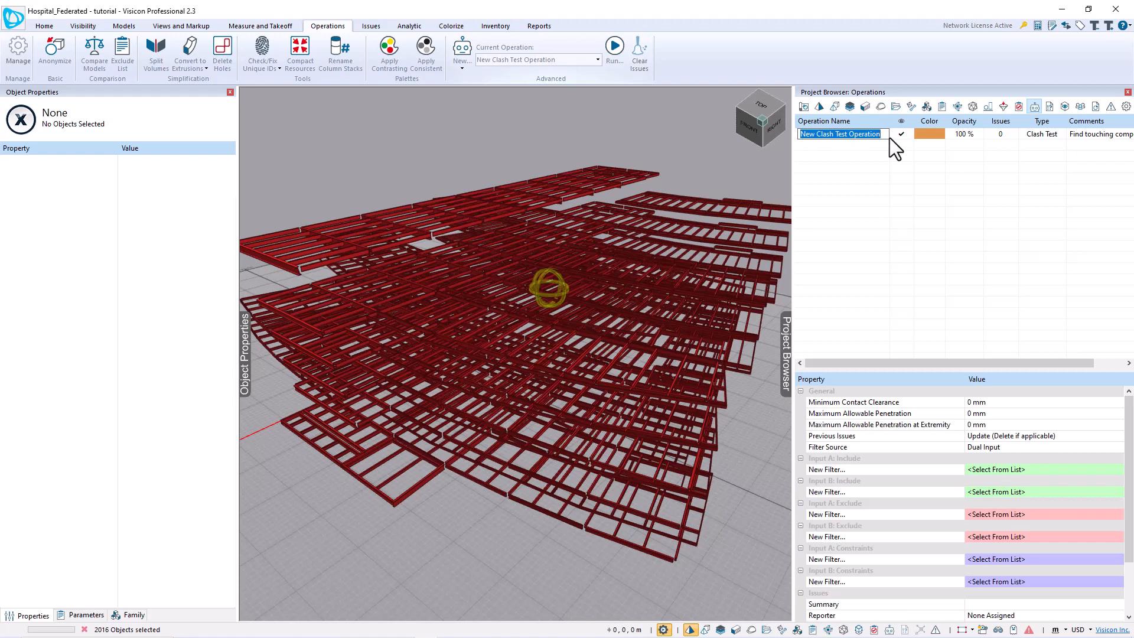
{"action": "type", "text": "Beams vs Ducts"}
{"action": "key", "text": "Return"}
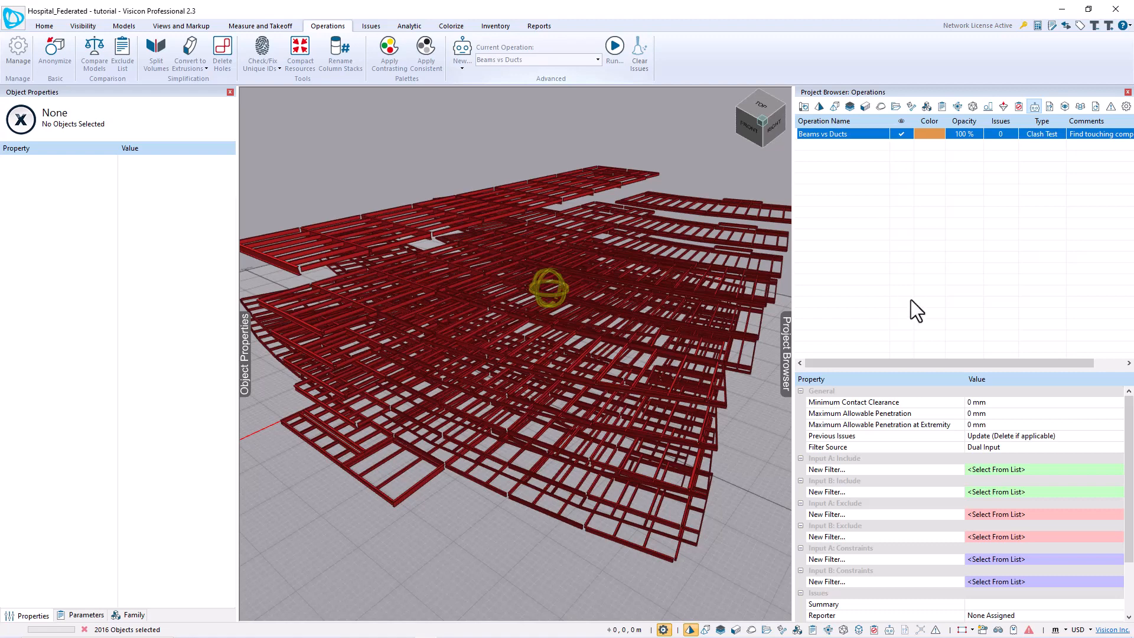
- Enlarge the clash test's property list, keep Dual Input as its filter source, and include the Ducts filter in Input A
{"action": "left_click_drag", "start_coordinate": [923, 370], "coordinate": [926, 206]}
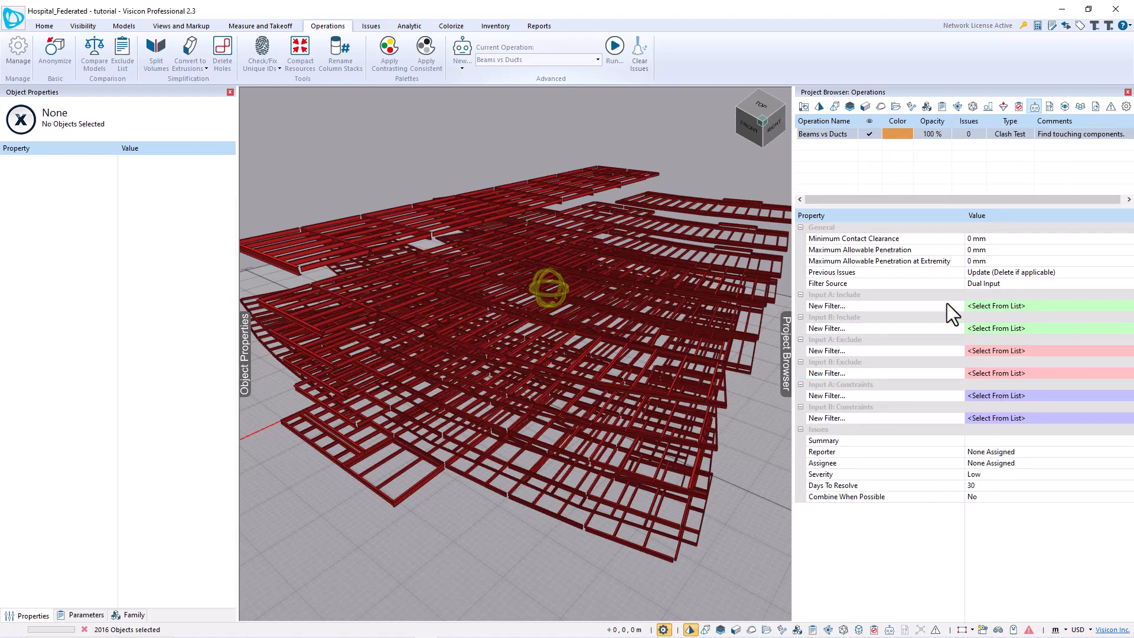
{"action": "left_click", "coordinate": [942, 283]}
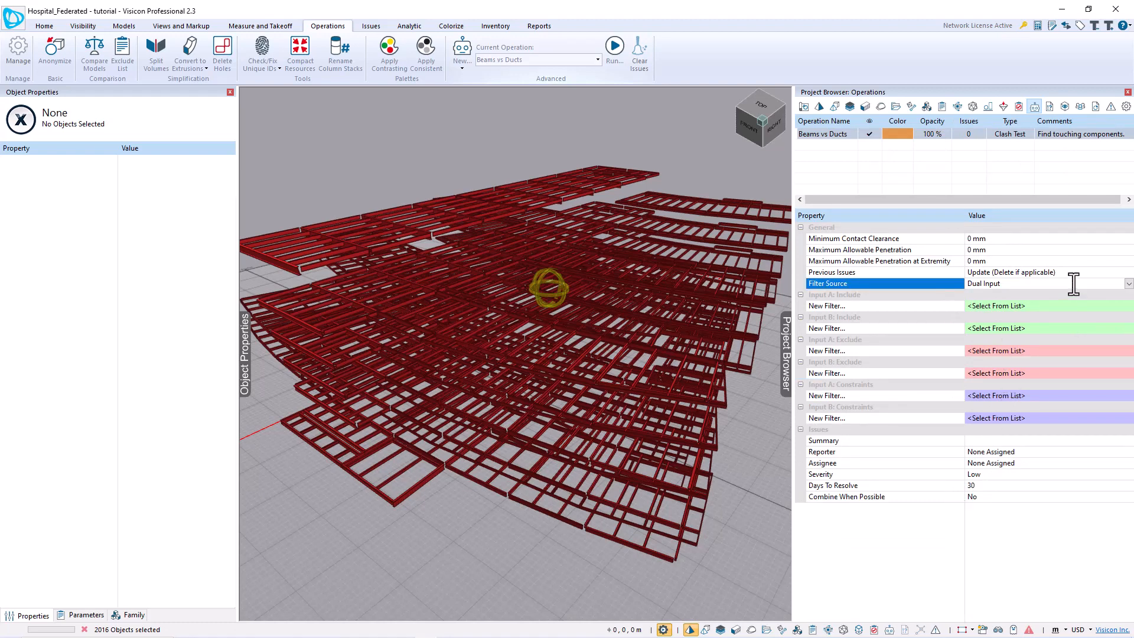
{"action": "left_click", "coordinate": [1129, 286]}
{"action": "left_click", "coordinate": [1129, 285]}
{"action": "left_click", "coordinate": [858, 307]}
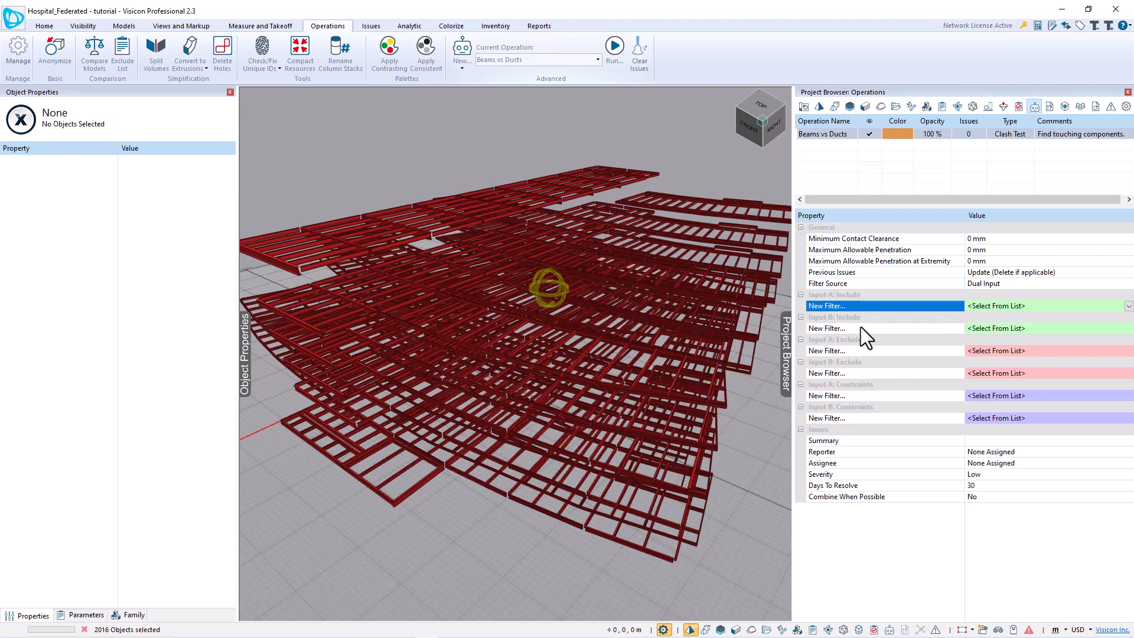
{"action": "left_click", "coordinate": [860, 328]}
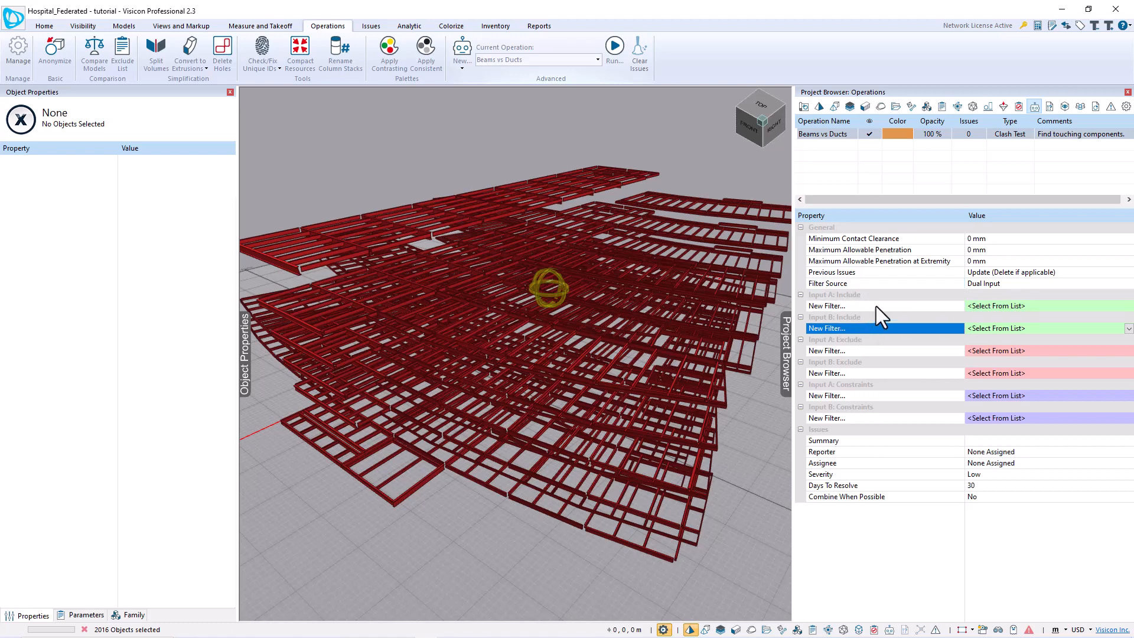
{"action": "left_click", "coordinate": [1121, 308]}
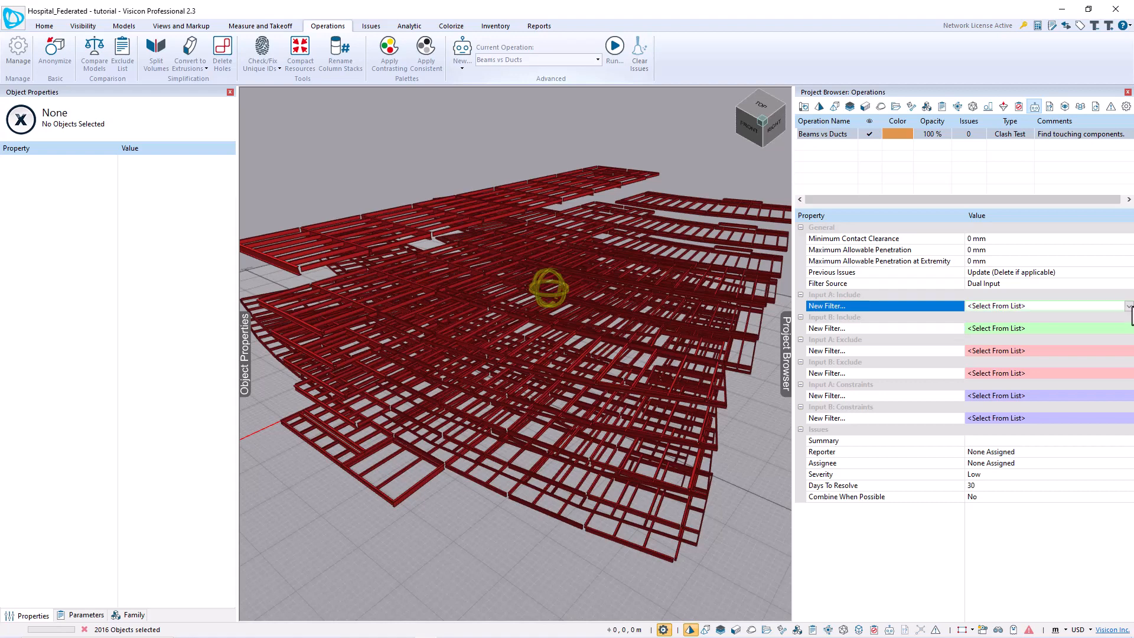
{"action": "left_click", "coordinate": [1129, 306]}
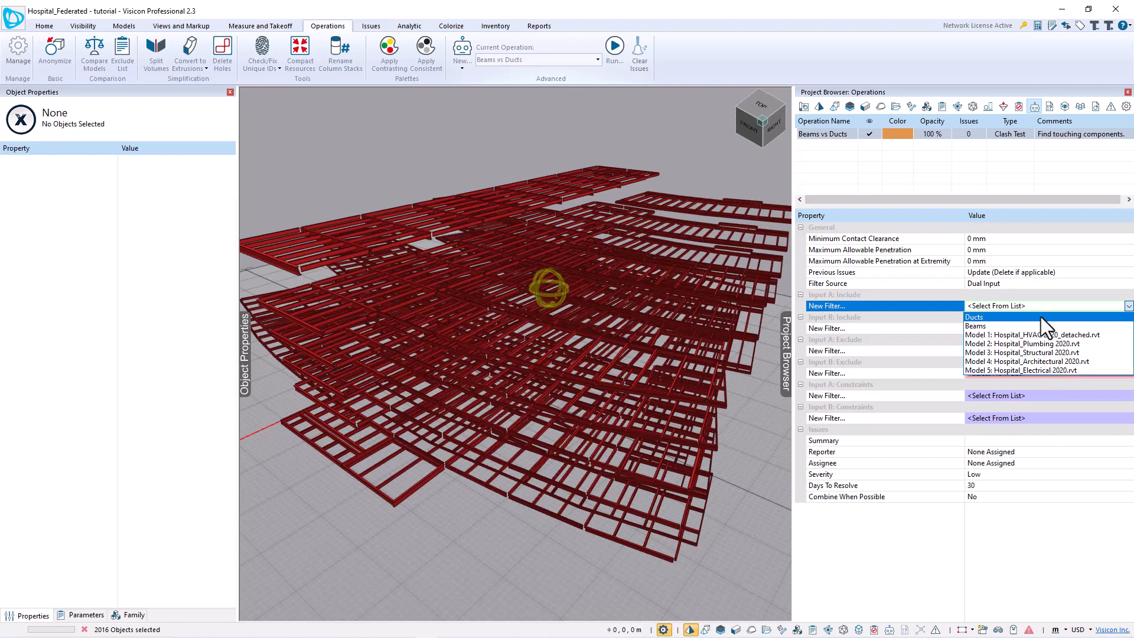
{"action": "left_click", "coordinate": [1041, 317]}
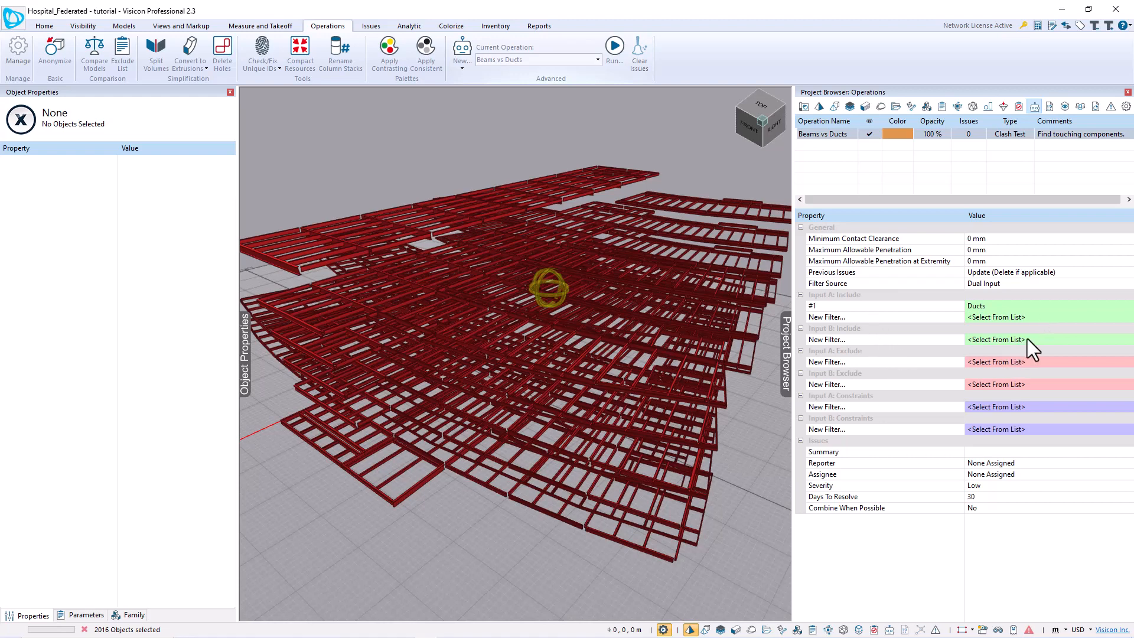
- Include the Beams filter in Input B of the Beams vs Ducts clash test
{"action": "left_click", "coordinate": [1026, 339]}
{"action": "left_click", "coordinate": [1027, 339]}
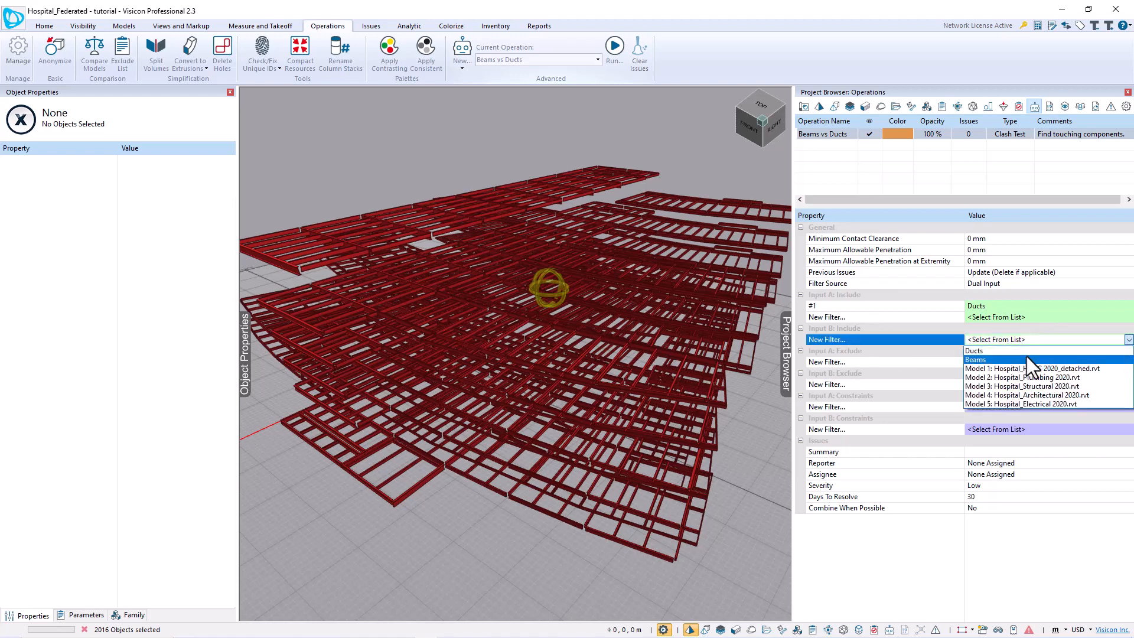
{"action": "left_click", "coordinate": [1027, 359]}
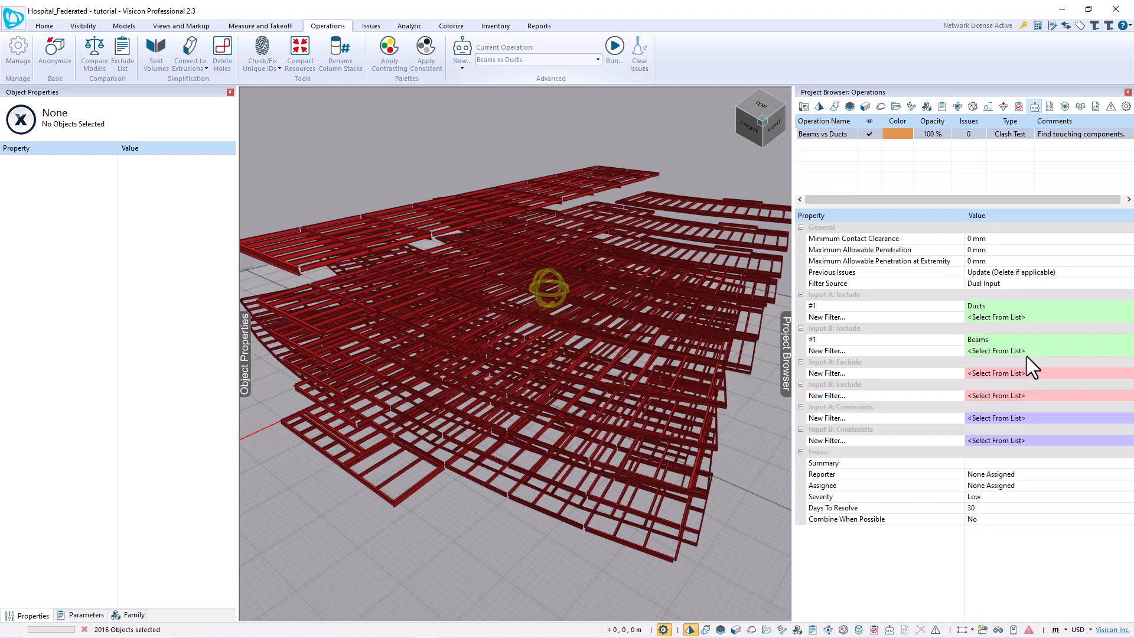
- Run the Beams vs Ducts clash test and dismiss its results summary
{"action": "right_click", "coordinate": [843, 136]}
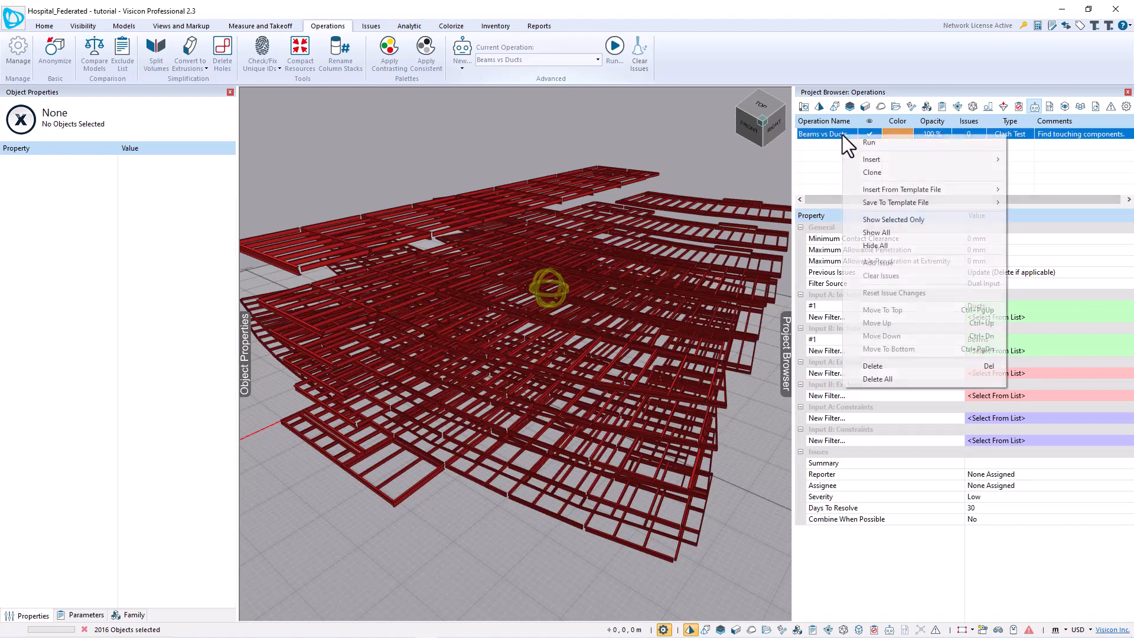
{"action": "left_click", "coordinate": [863, 143]}
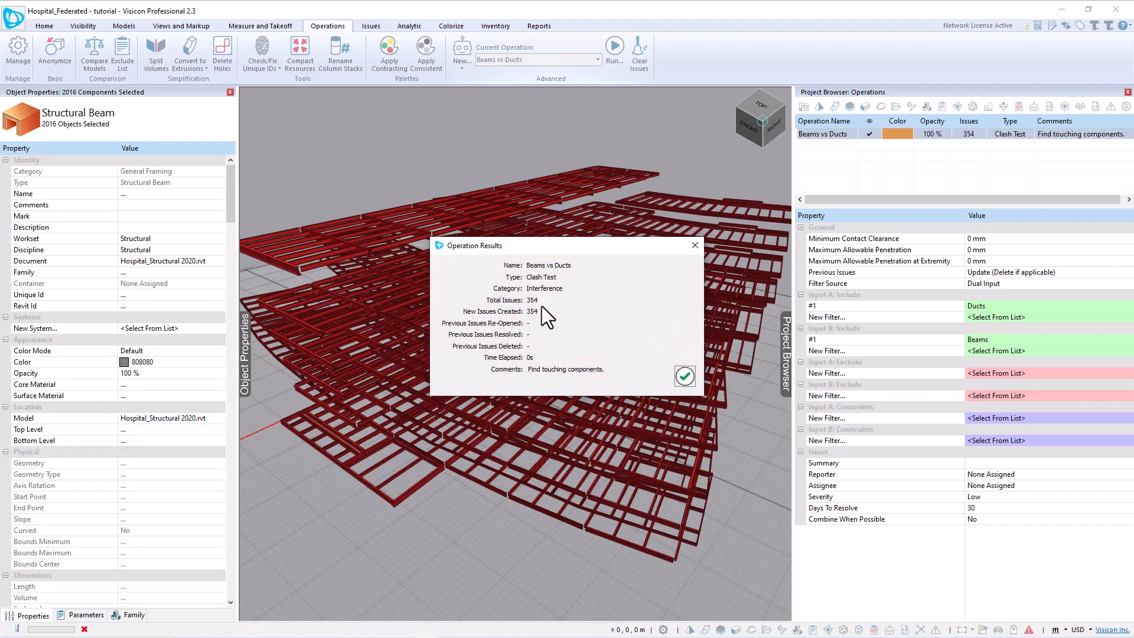
{"action": "left_click", "coordinate": [685, 377]}
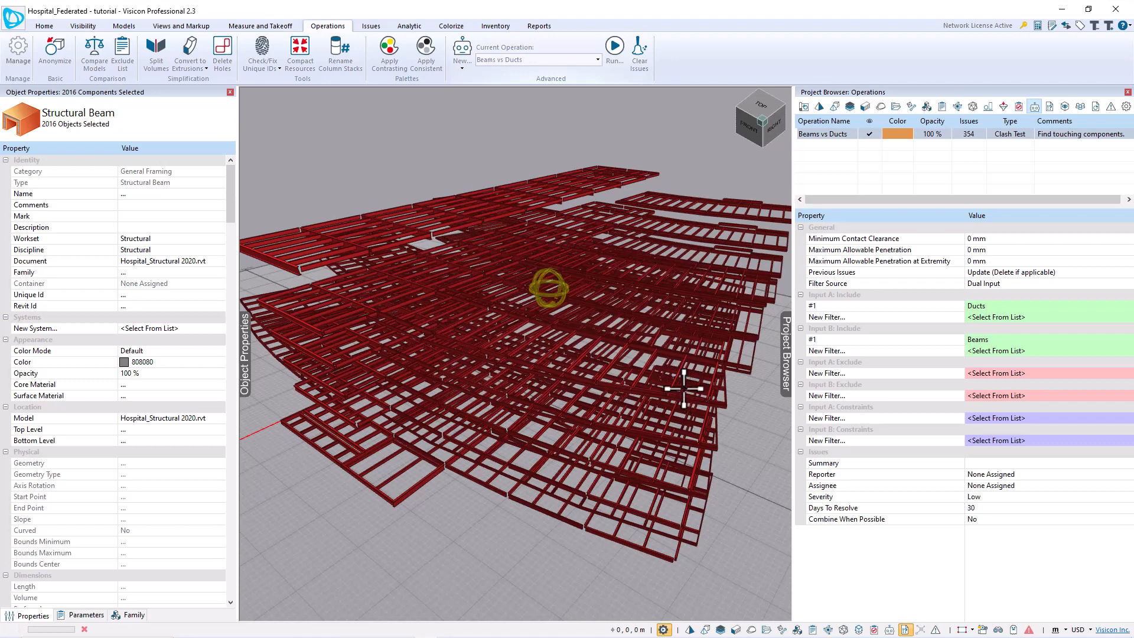
- Deselect the beams and limit the model display to only the objects involved in issues
{"action": "left_click", "coordinate": [744, 500]}
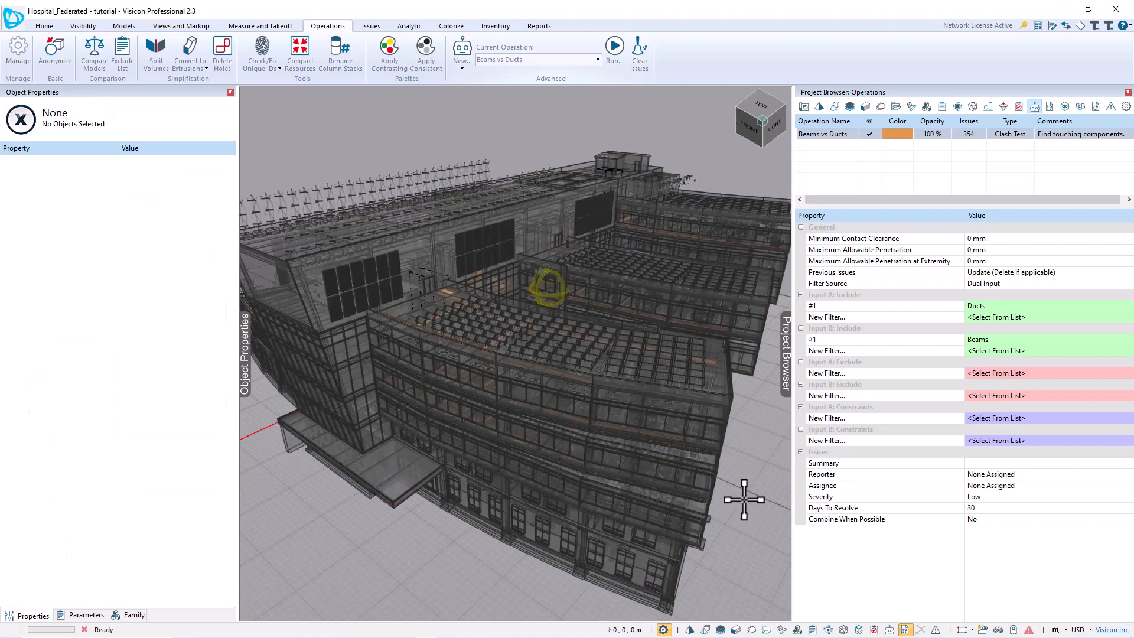
{"action": "left_click_drag", "start_coordinate": [587, 400], "coordinate": [299, 101]}
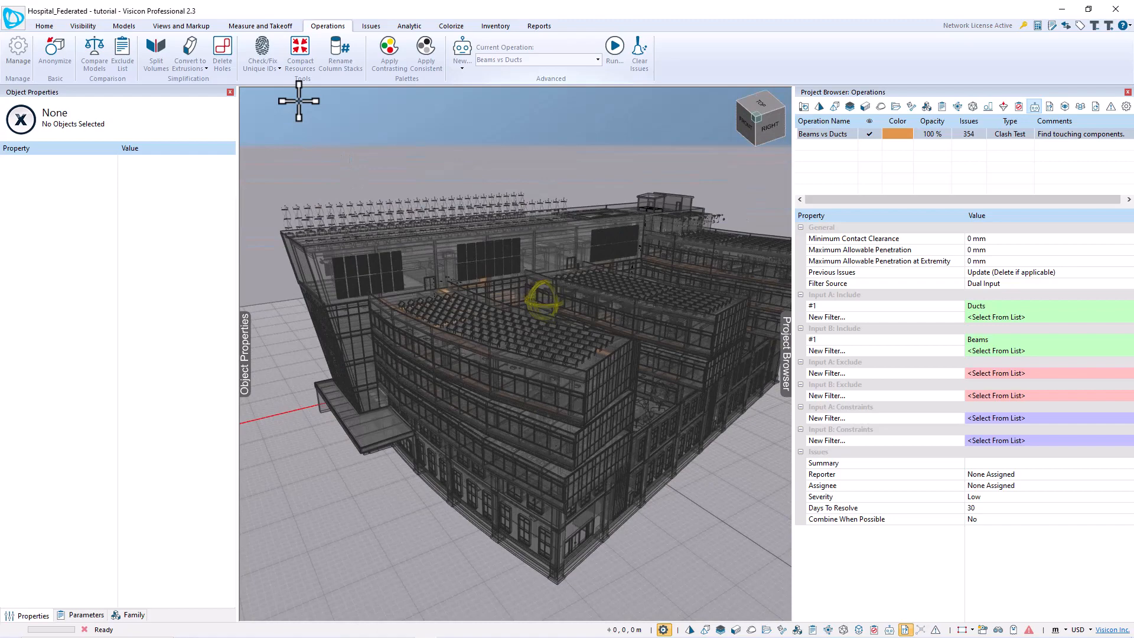
{"action": "left_click", "coordinate": [371, 26]}
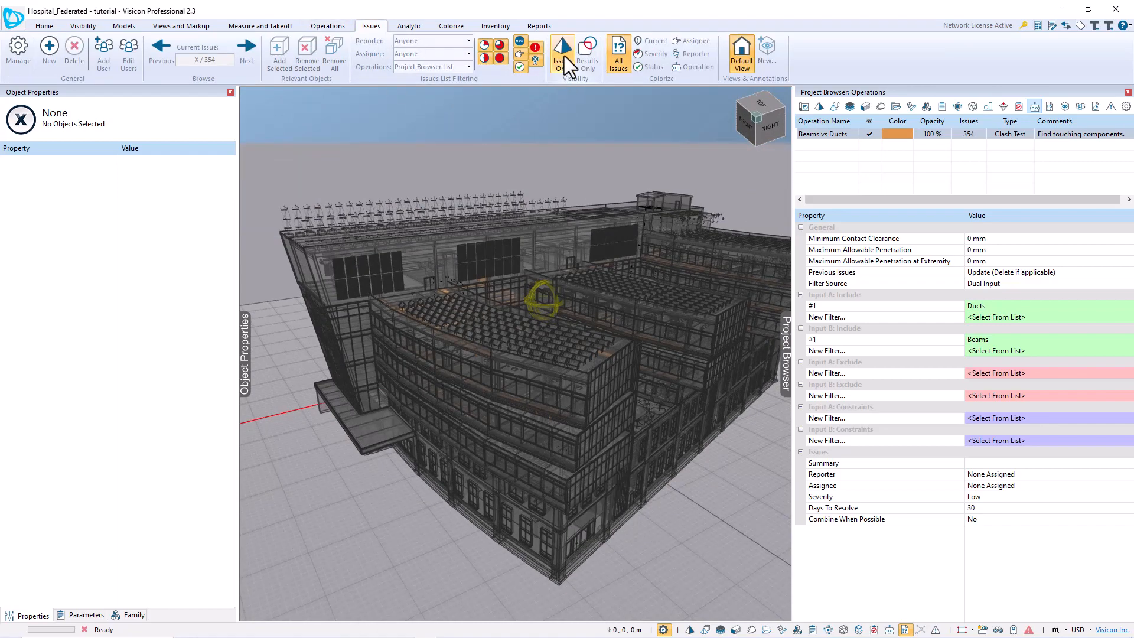
{"action": "left_click", "coordinate": [563, 56]}
{"action": "left_click_drag", "start_coordinate": [502, 301], "coordinate": [506, 354]}
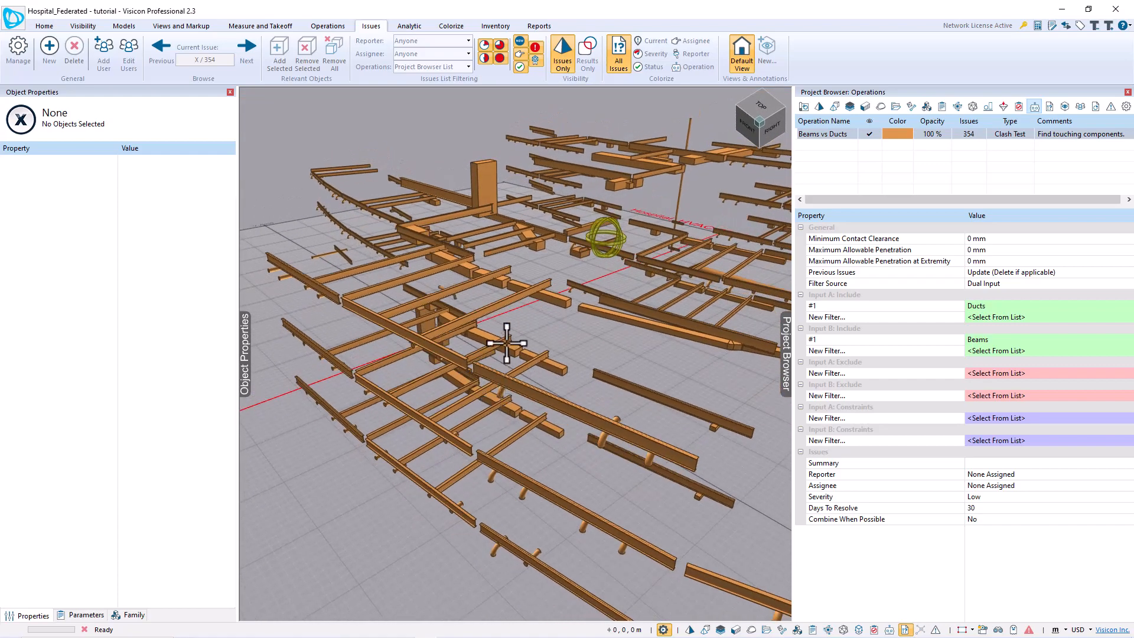
- Examine the clashing beams and ducts up close and colorize them by system
{"action": "left_click", "coordinate": [45, 27]}
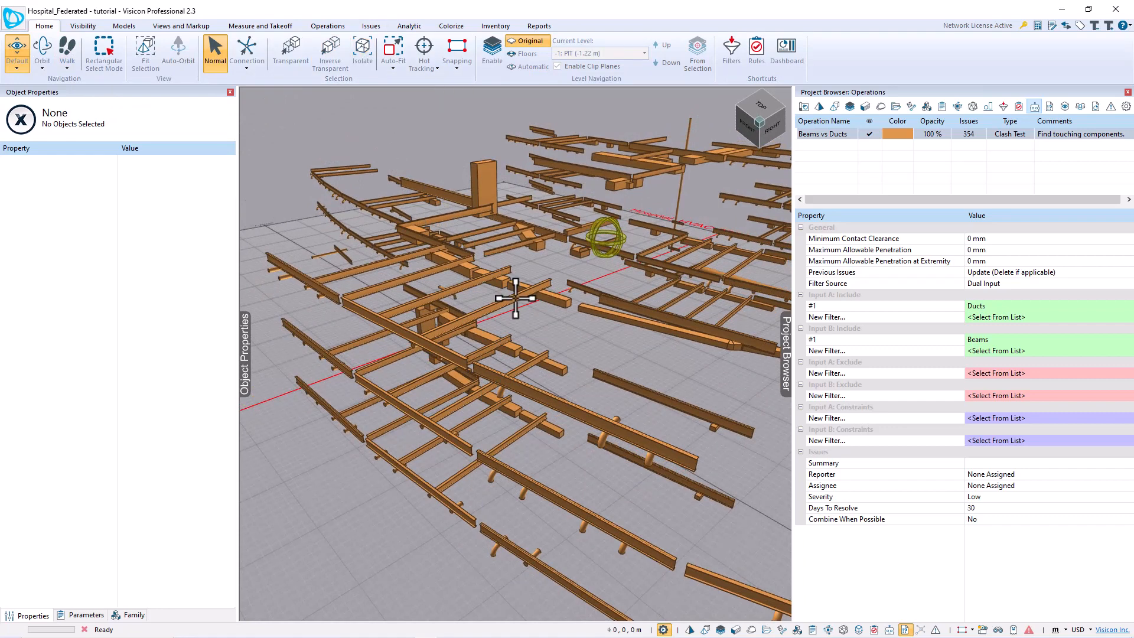
{"action": "scroll", "coordinate": [559, 351], "scroll_direction": "up", "scroll_amount": 4}
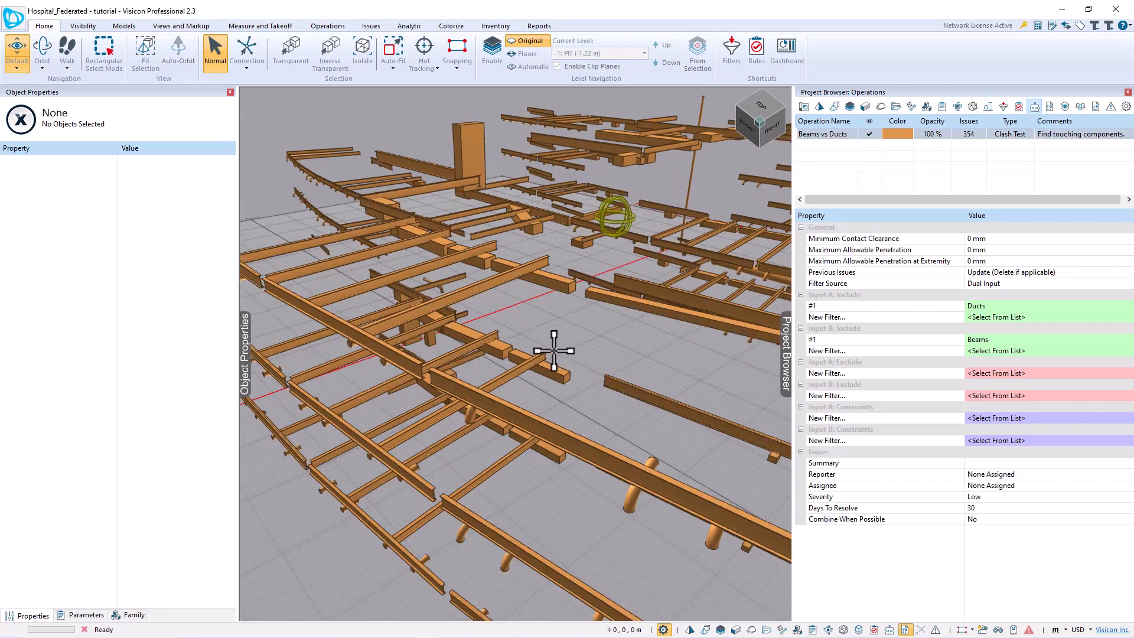
{"action": "scroll", "coordinate": [455, 486], "scroll_direction": "up", "scroll_amount": 1}
{"action": "middle_click_drag", "start_coordinate": [454, 486], "coordinate": [724, 413]}
{"action": "scroll", "coordinate": [720, 406], "scroll_direction": "down", "scroll_amount": 3}
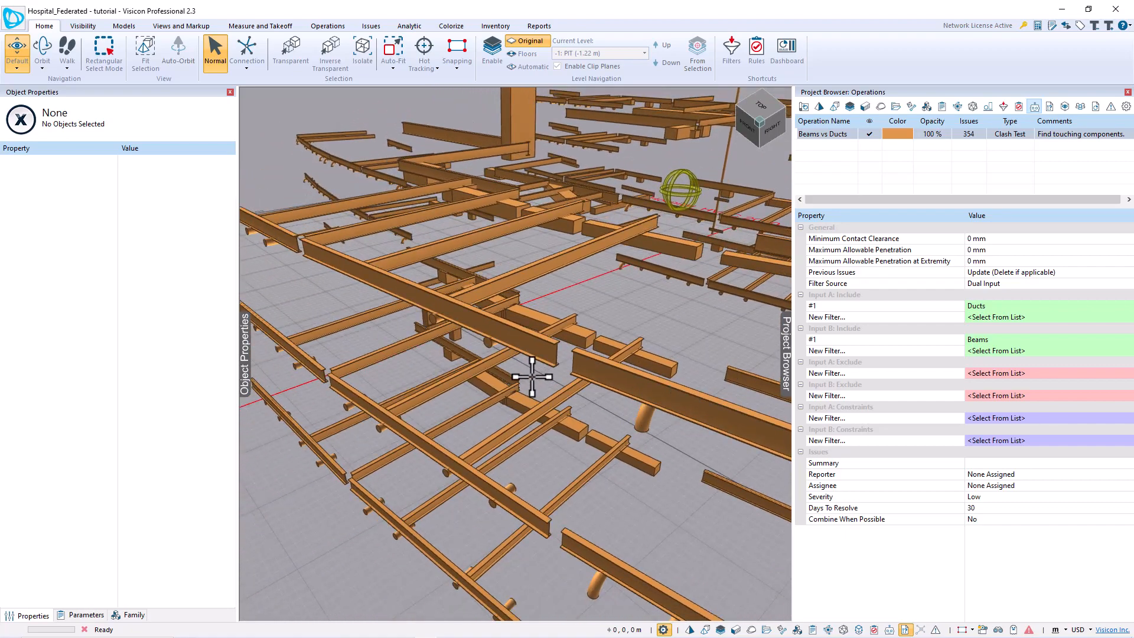
{"action": "scroll", "coordinate": [532, 374], "scroll_direction": "up", "scroll_amount": 1}
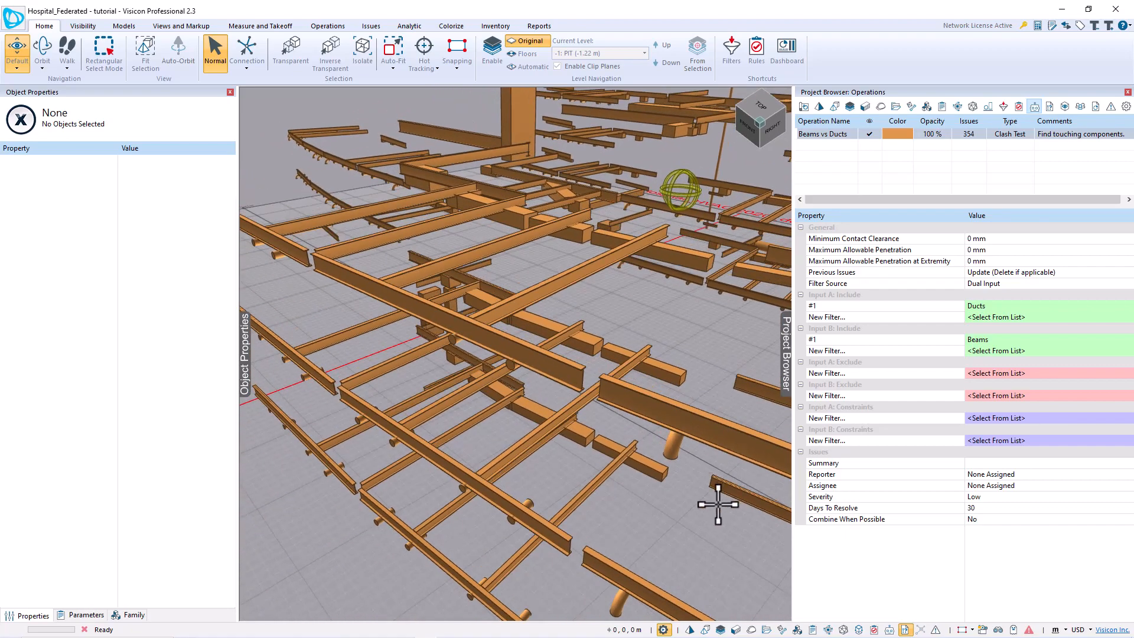
{"action": "left_click", "coordinate": [691, 630]}
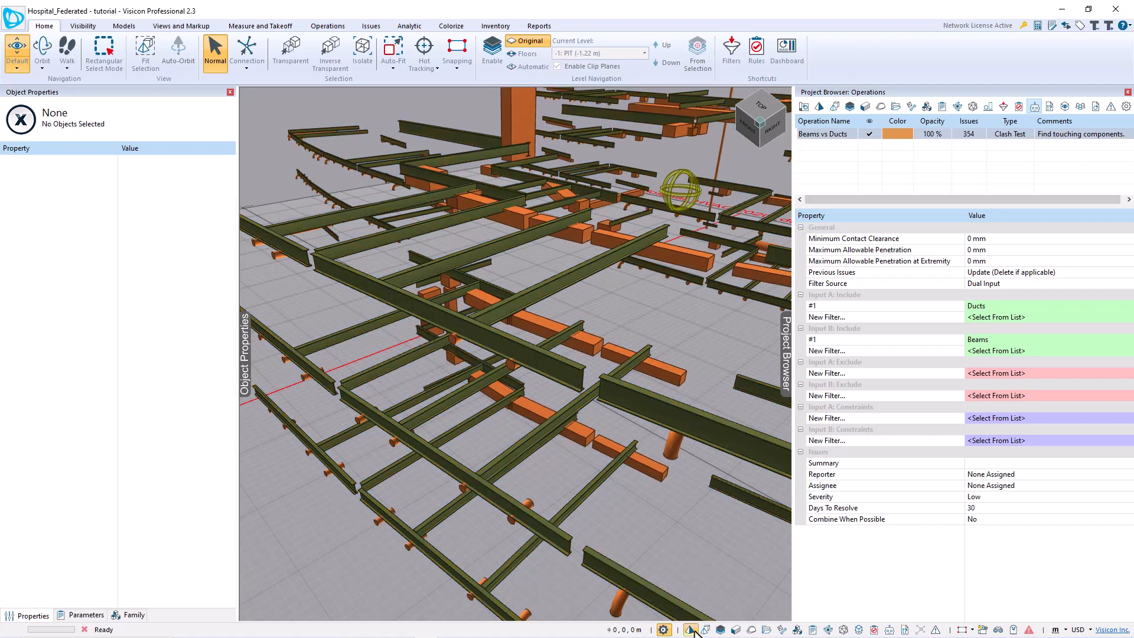
{"action": "left_click", "coordinate": [797, 630]}
{"action": "left_click", "coordinate": [828, 631]}
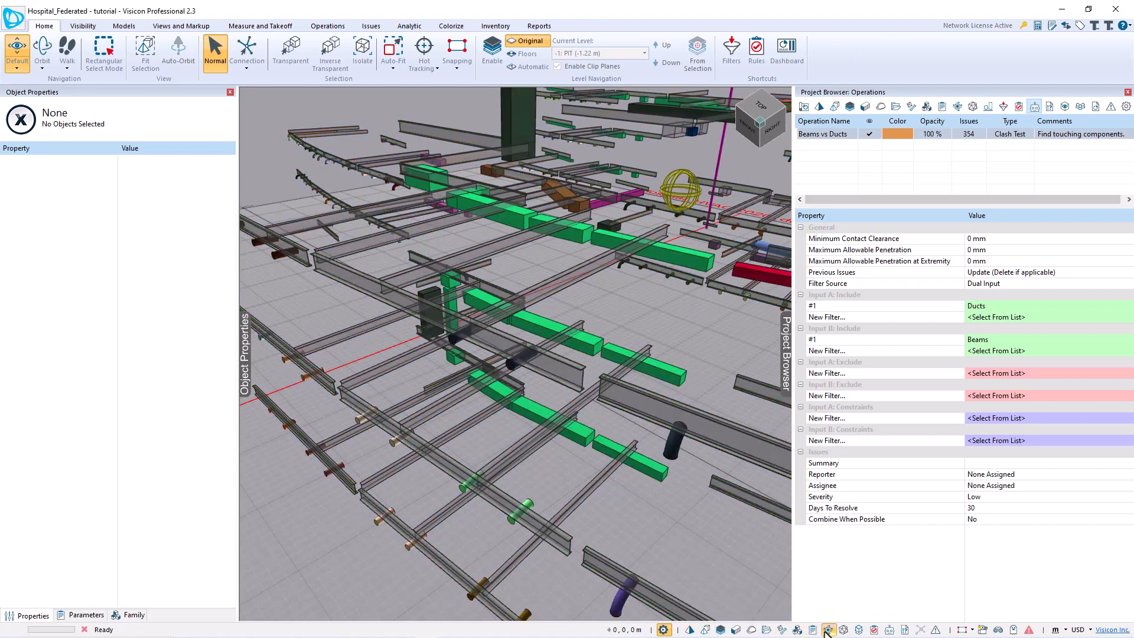
- Inspect the Mechanical parameters of a clashing Taps duct and a Mitered Elbows / Taps duct, including their System Name
{"action": "middle_click_drag", "start_coordinate": [648, 455], "coordinate": [640, 468]}
{"action": "middle_click_drag", "start_coordinate": [474, 421], "coordinate": [463, 406]}
{"action": "left_click", "coordinate": [453, 408]}
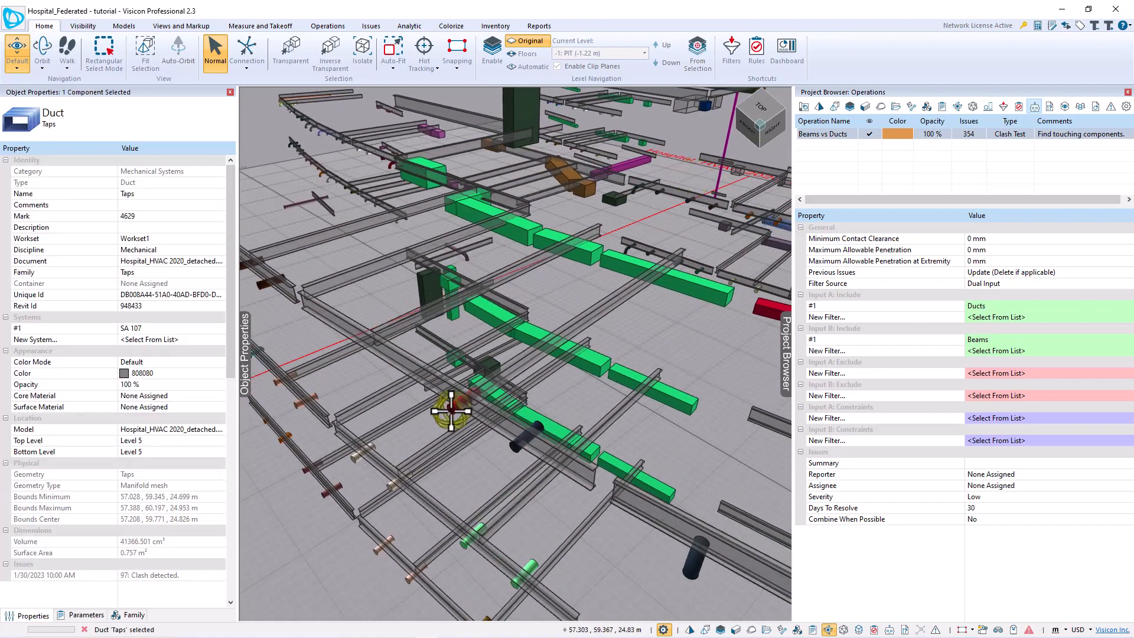
{"action": "left_click", "coordinate": [83, 615]}
{"action": "scroll", "coordinate": [109, 456], "scroll_direction": "down", "scroll_amount": 5}
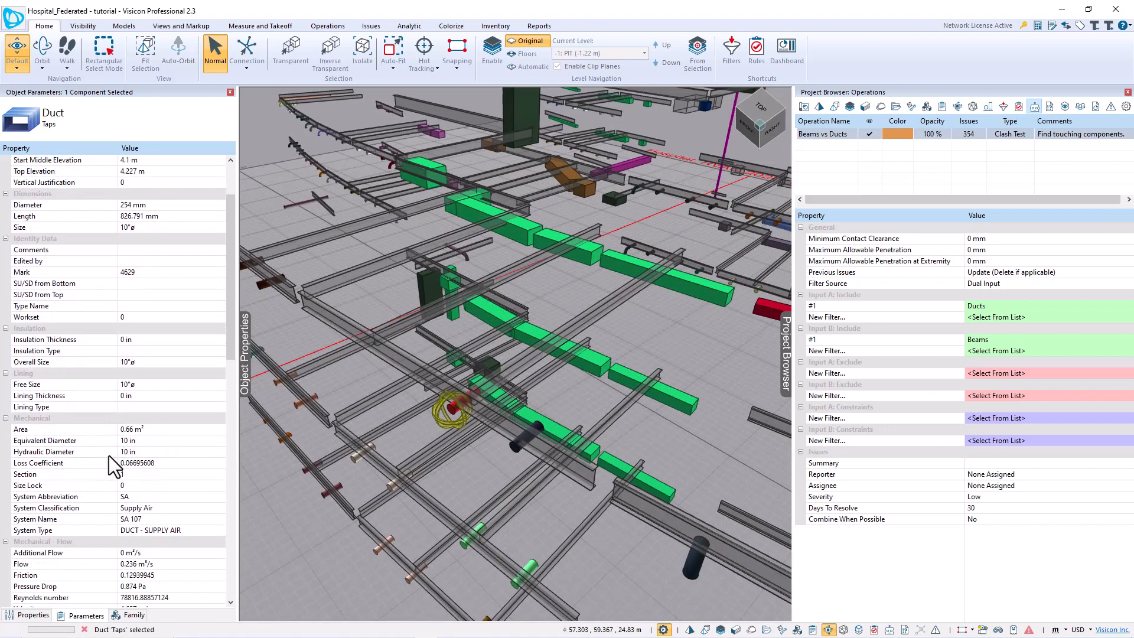
{"action": "scroll", "coordinate": [110, 453], "scroll_direction": "down", "scroll_amount": 3}
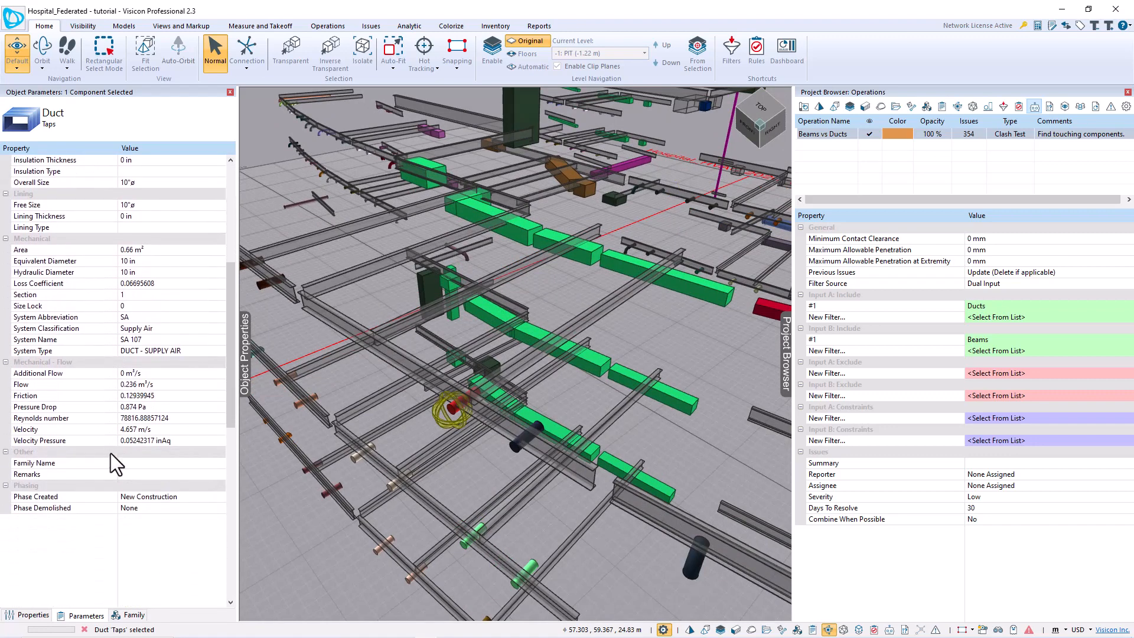
{"action": "scroll", "coordinate": [111, 452], "scroll_direction": "up", "scroll_amount": 1}
{"action": "left_click", "coordinate": [102, 373]}
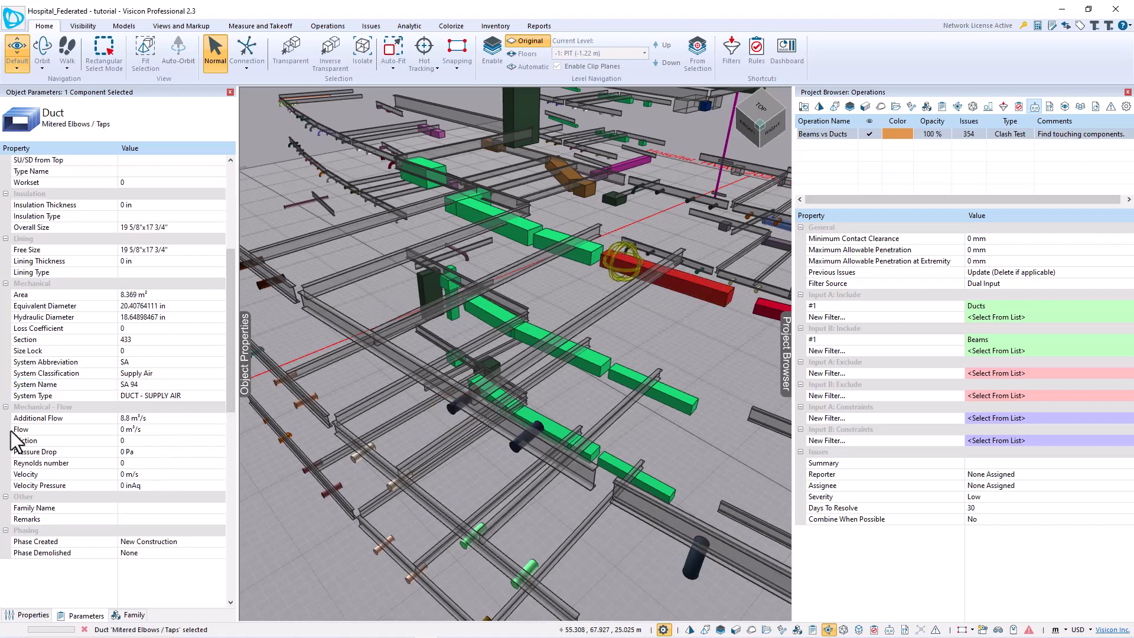
{"action": "left_click", "coordinate": [46, 385]}
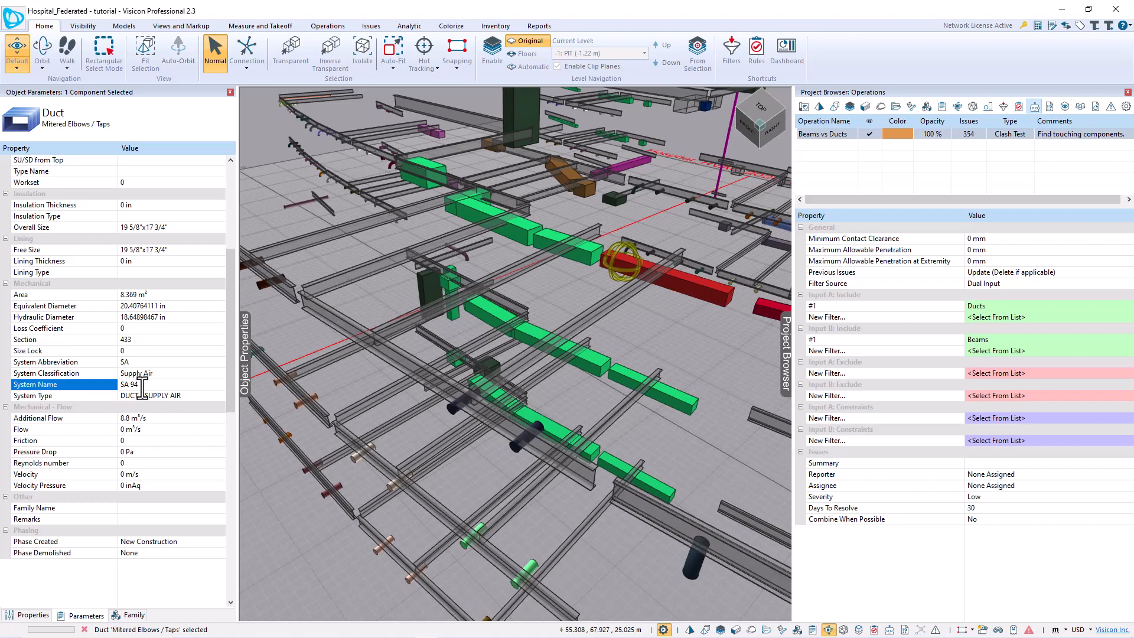
- Return to the project's filters, turn off the issues-only display and isolate the objects of the Beams filter
{"action": "left_click", "coordinate": [1002, 108]}
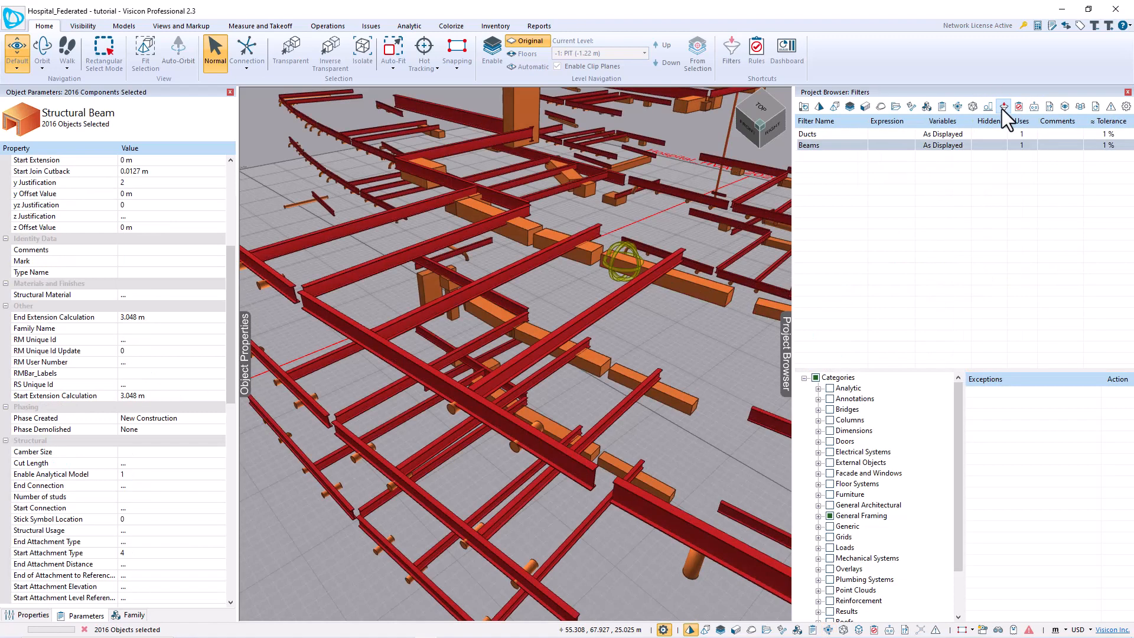
{"action": "left_click", "coordinate": [371, 26]}
{"action": "left_click", "coordinate": [247, 56]}
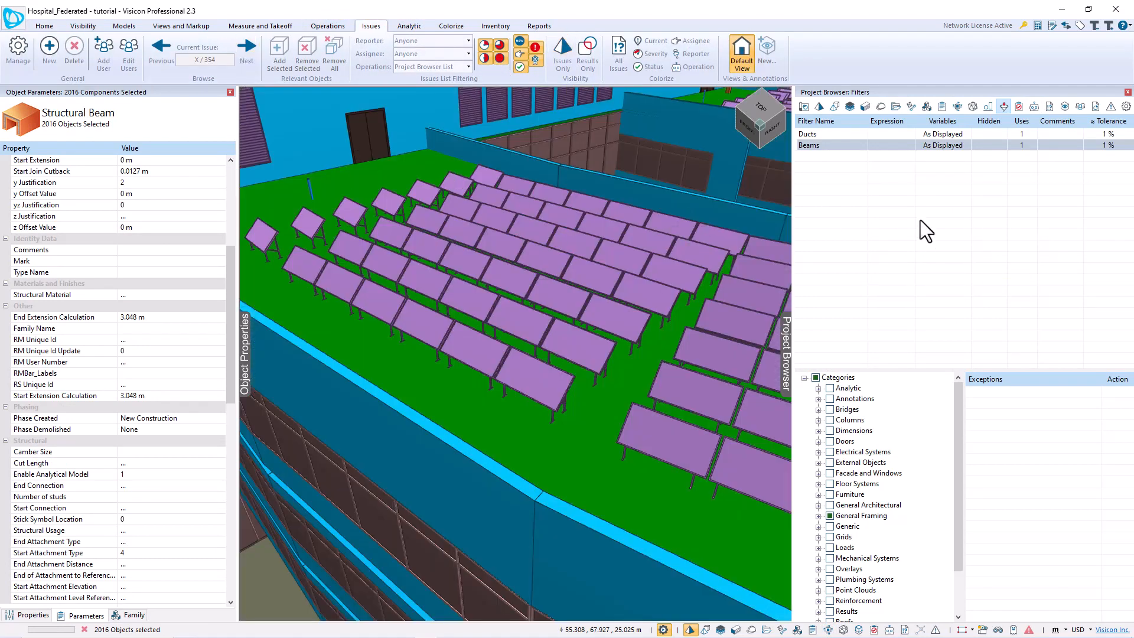
{"action": "left_click", "coordinate": [44, 27]}
{"action": "left_click", "coordinate": [362, 53]}
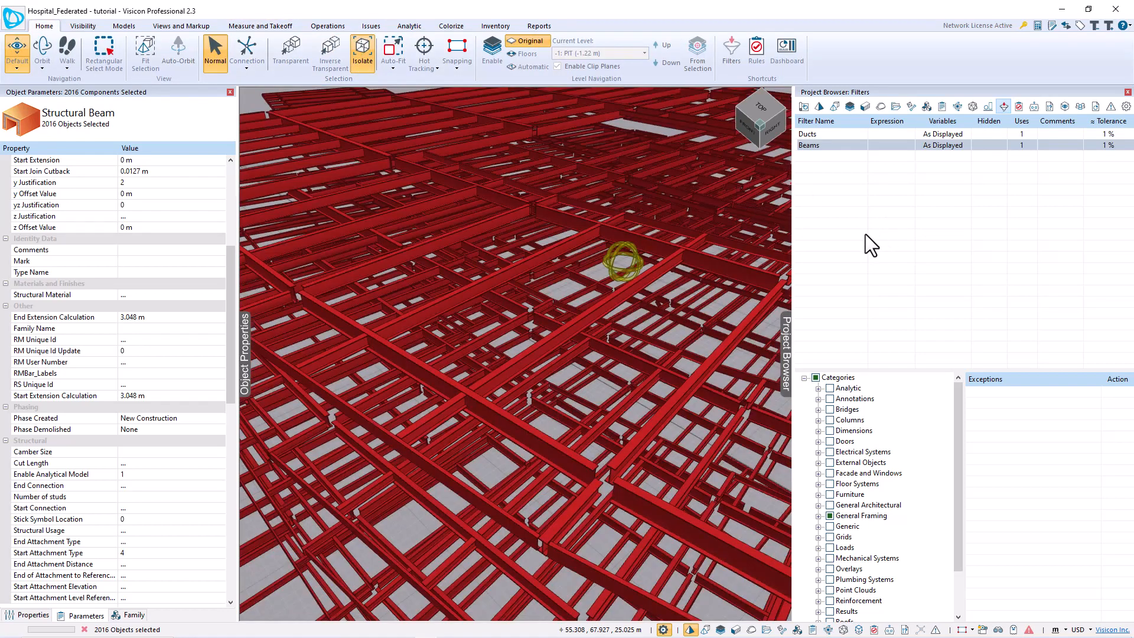
{"action": "scroll", "coordinate": [518, 317], "scroll_direction": "down", "scroll_amount": 6}
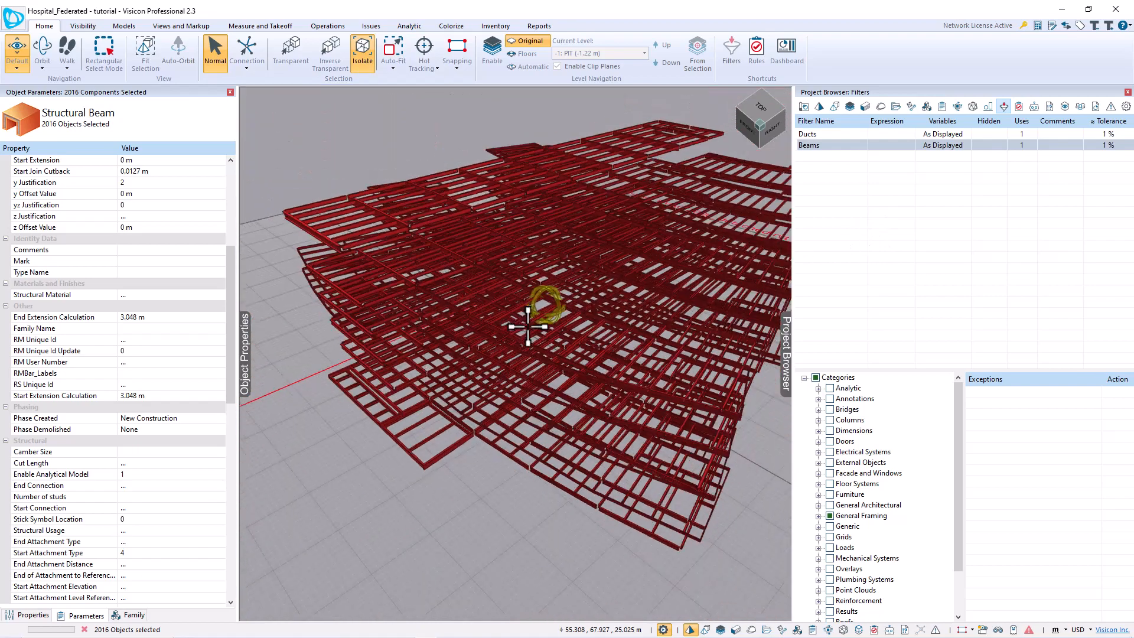
{"action": "middle_click_drag", "start_coordinate": [582, 324], "coordinate": [539, 362]}
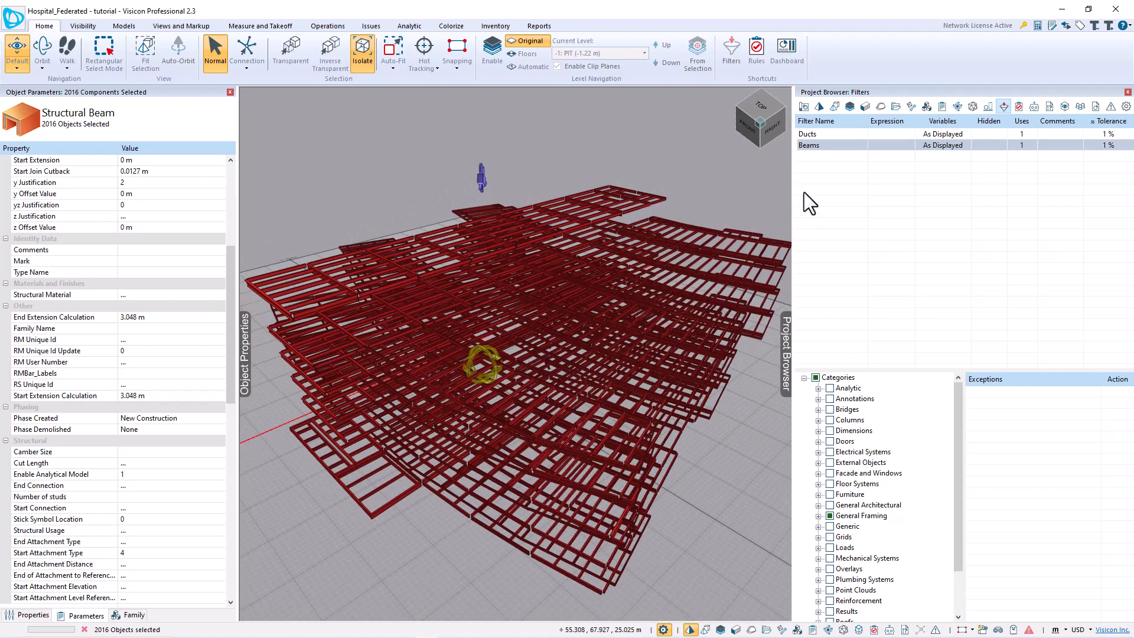
- Add a third filter to the project and name it Systems 101 and 94
{"action": "right_click", "coordinate": [833, 176]}
{"action": "left_click", "coordinate": [844, 183]}
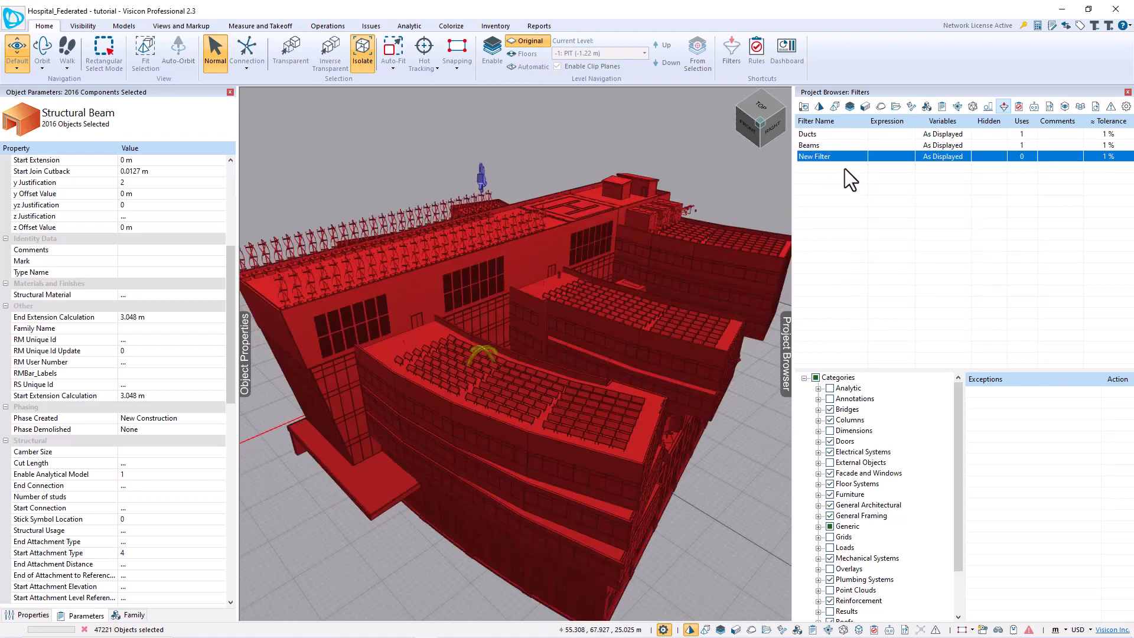
{"action": "type", "text": "Systems 101 and"}
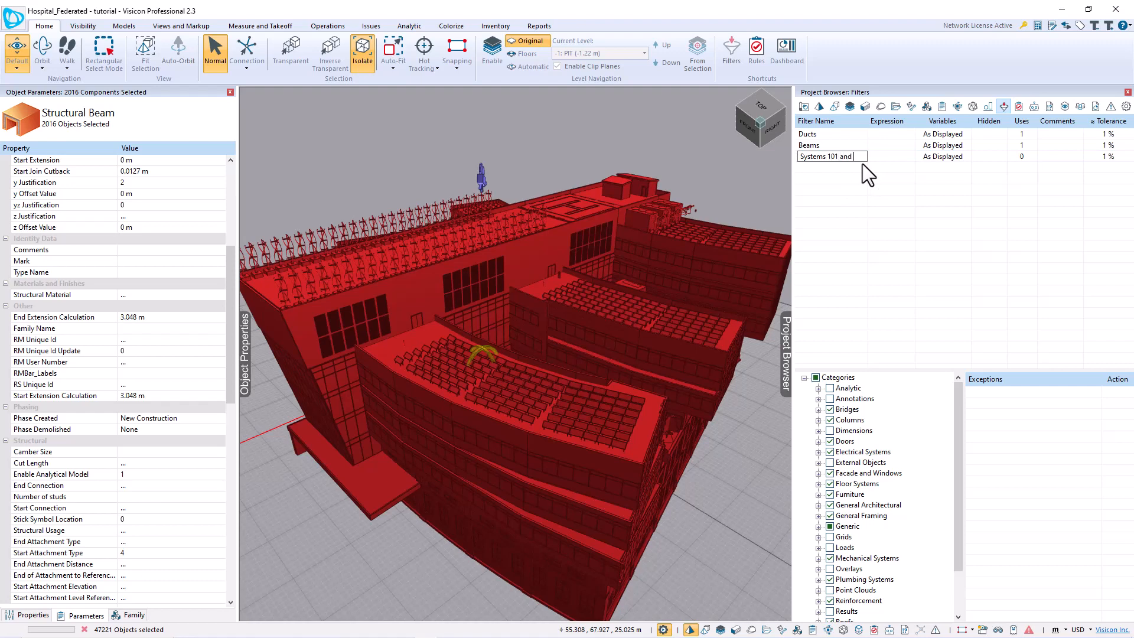
{"action": "type", "text": " 94"}
{"action": "key", "text": "Return"}
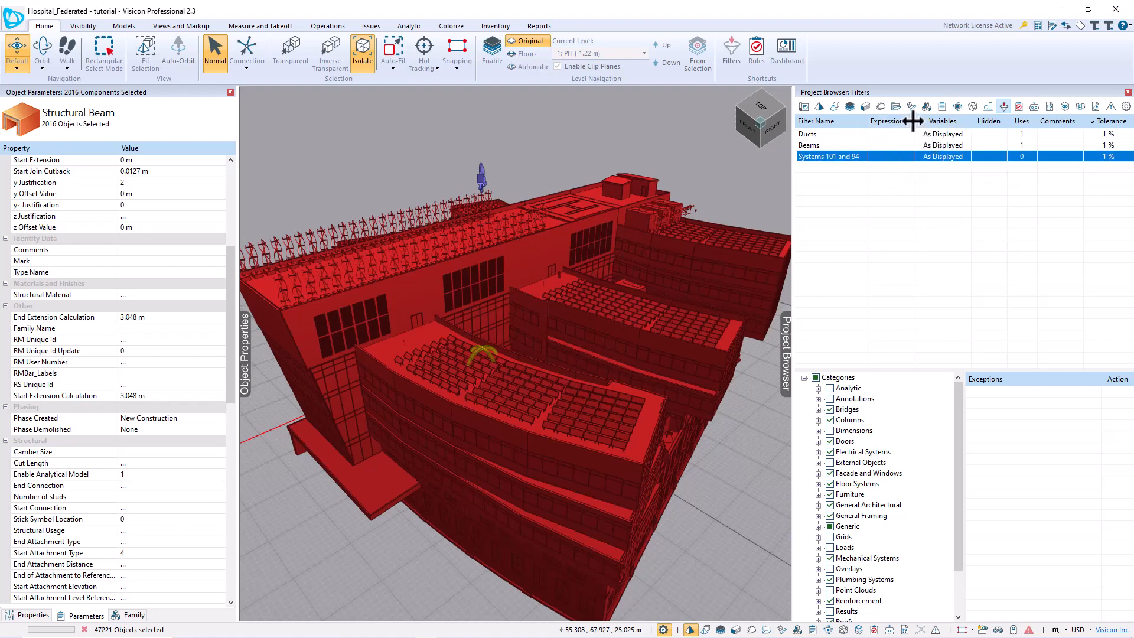
- Widen the filter list's Expression column and include all categories in the Systems 101 and 94 filter
{"action": "left_click_drag", "start_coordinate": [913, 121], "coordinate": [941, 121]}
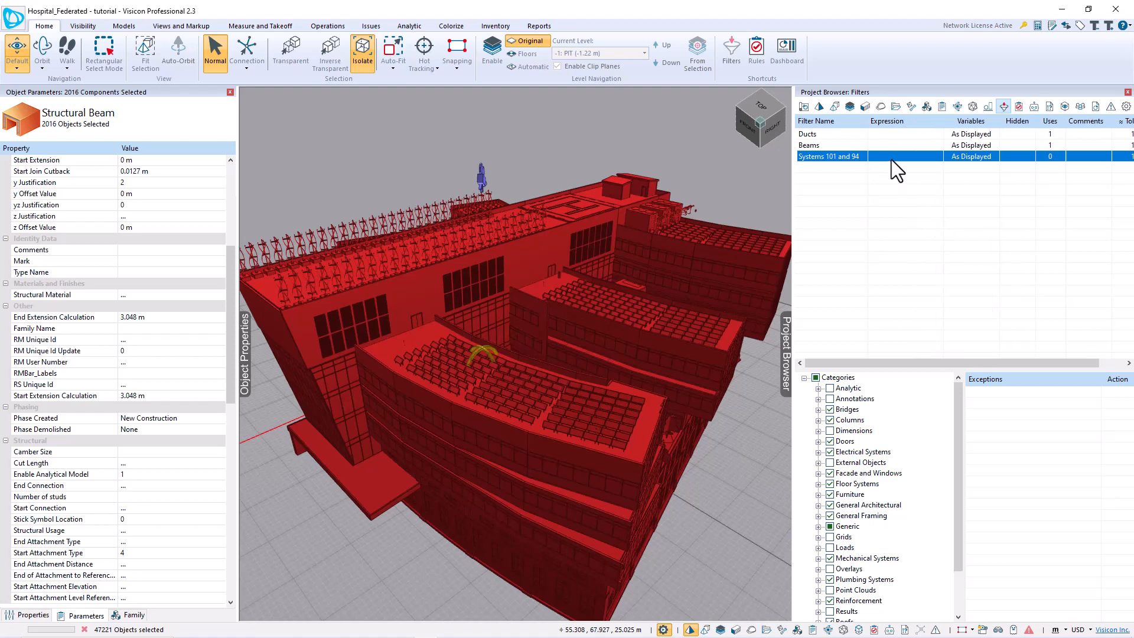
{"action": "right_click", "coordinate": [859, 168]}
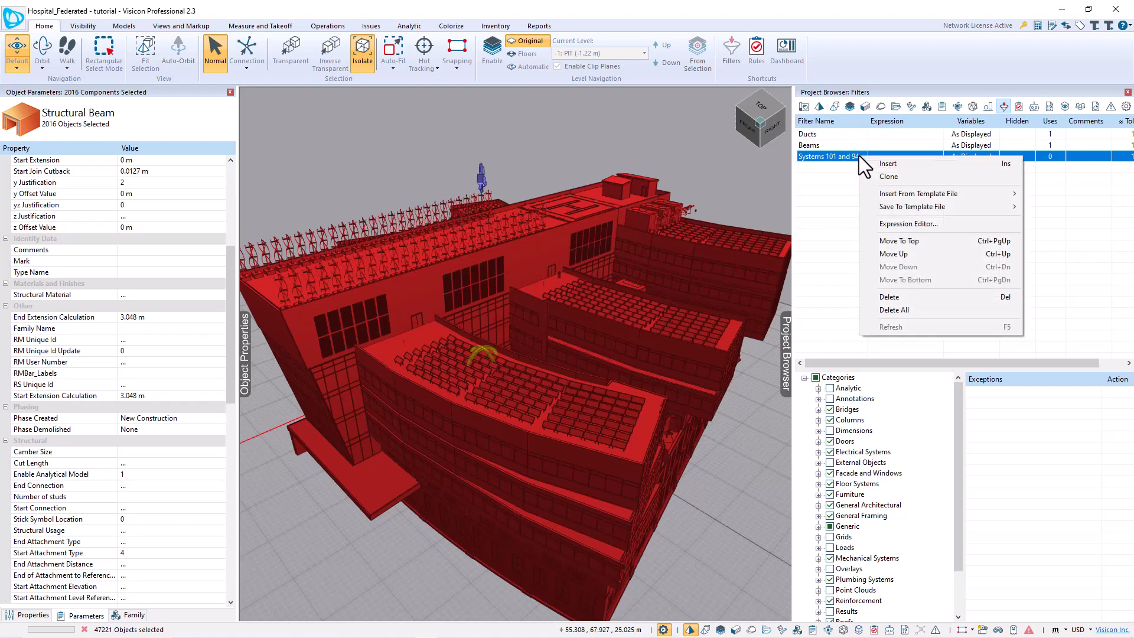
{"action": "left_click", "coordinate": [816, 377]}
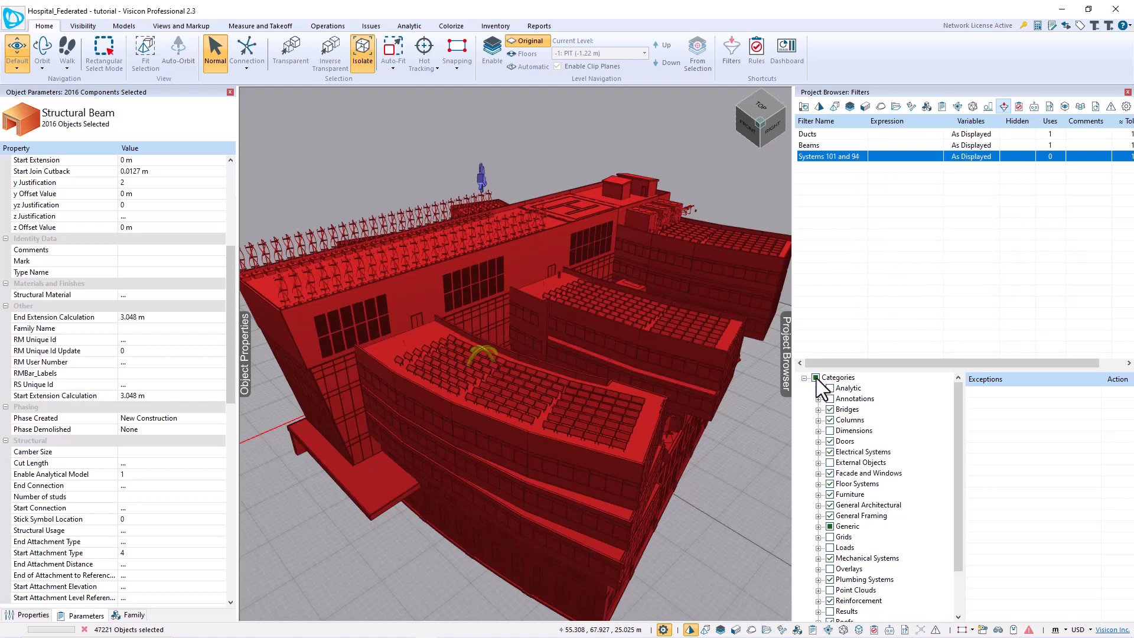
{"action": "left_click", "coordinate": [815, 377]}
- Compare the isolated objects of the Systems 101 and 94 filter with those of the Ducts filter
{"action": "mouse_move", "coordinate": [955, 469]}
{"action": "left_mouse_down"}
{"action": "mouse_move", "coordinate": [949, 544]}
{"action": "mouse_move", "coordinate": [962, 449]}
{"action": "left_mouse_up"}
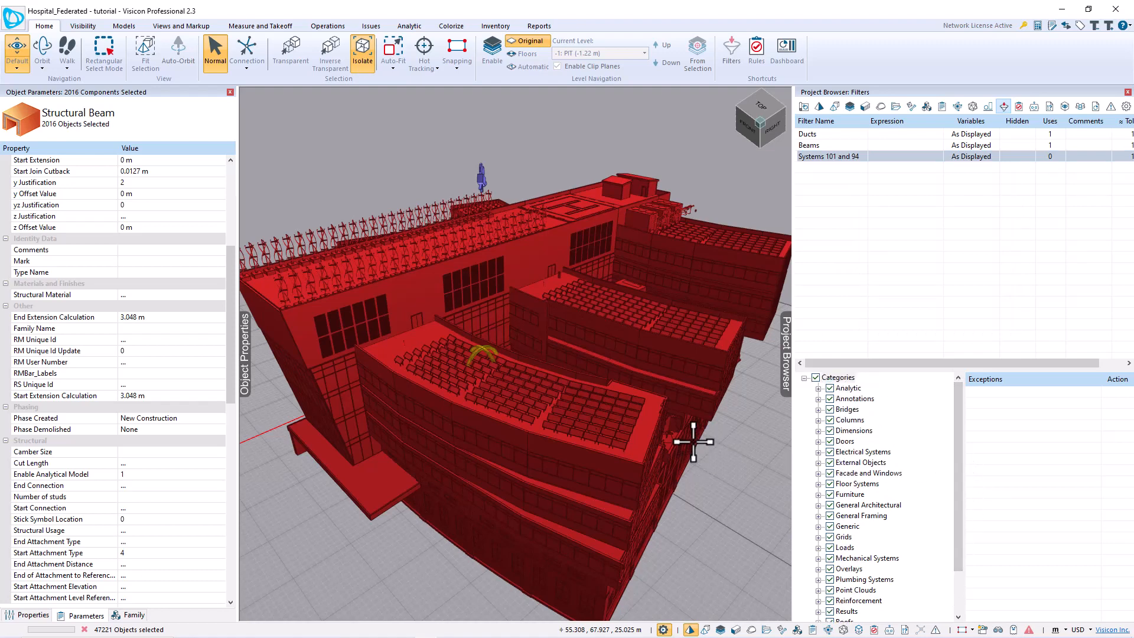
{"action": "middle_click_drag", "start_coordinate": [692, 433], "coordinate": [773, 278]}
{"action": "left_click", "coordinate": [880, 159]}
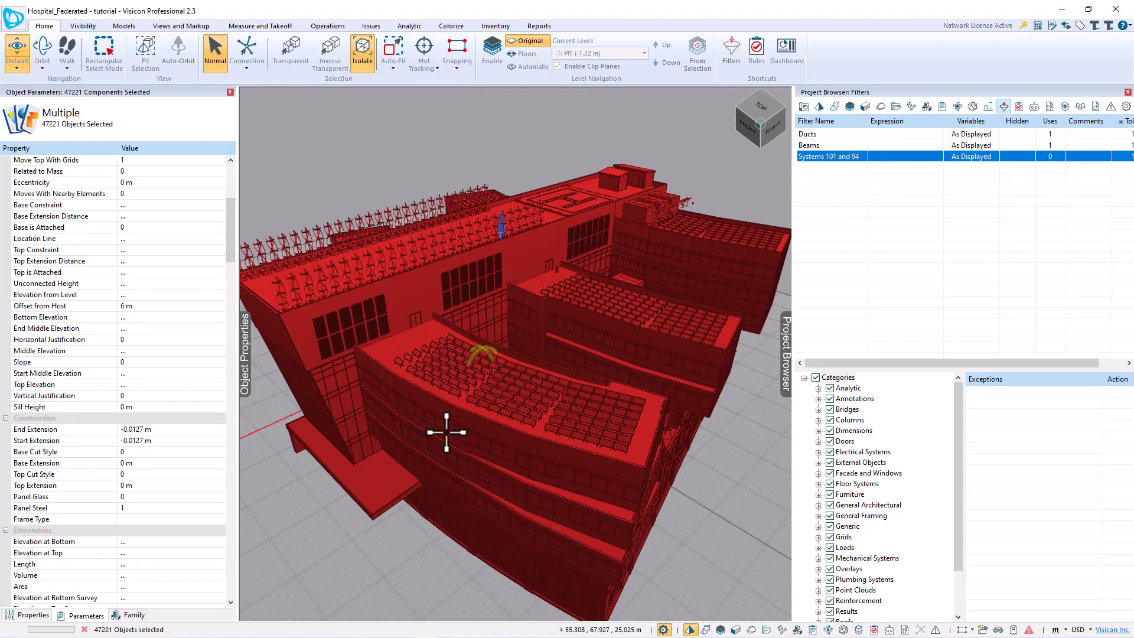
{"action": "scroll", "coordinate": [445, 433], "scroll_direction": "up", "scroll_amount": 2}
{"action": "middle_click_drag", "start_coordinate": [506, 408], "coordinate": [524, 390]}
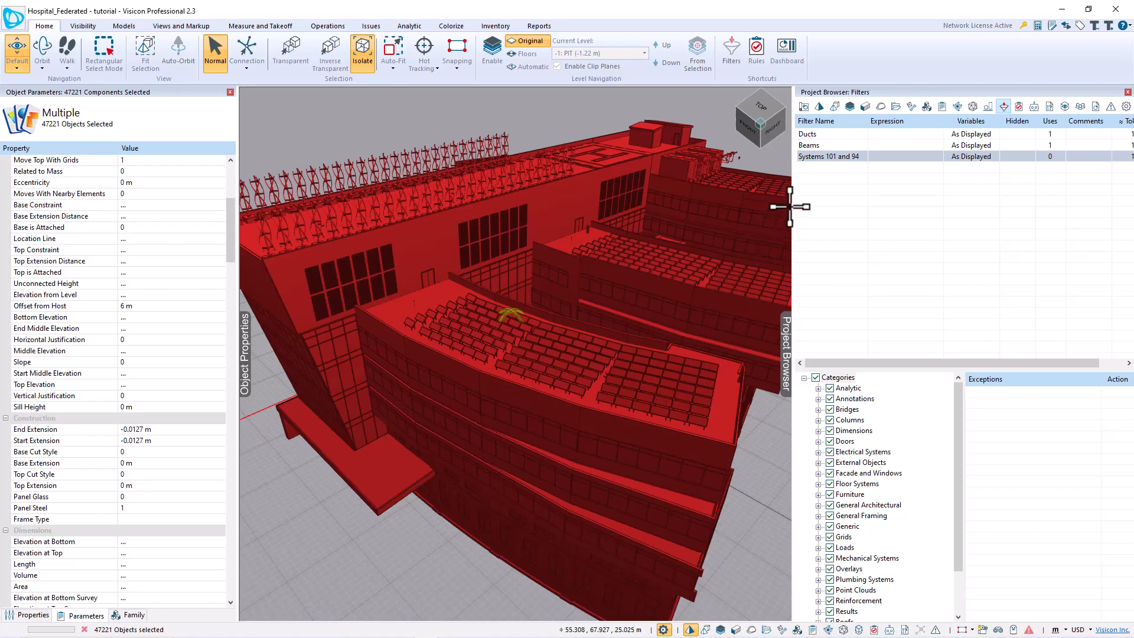
{"action": "left_click", "coordinate": [835, 136]}
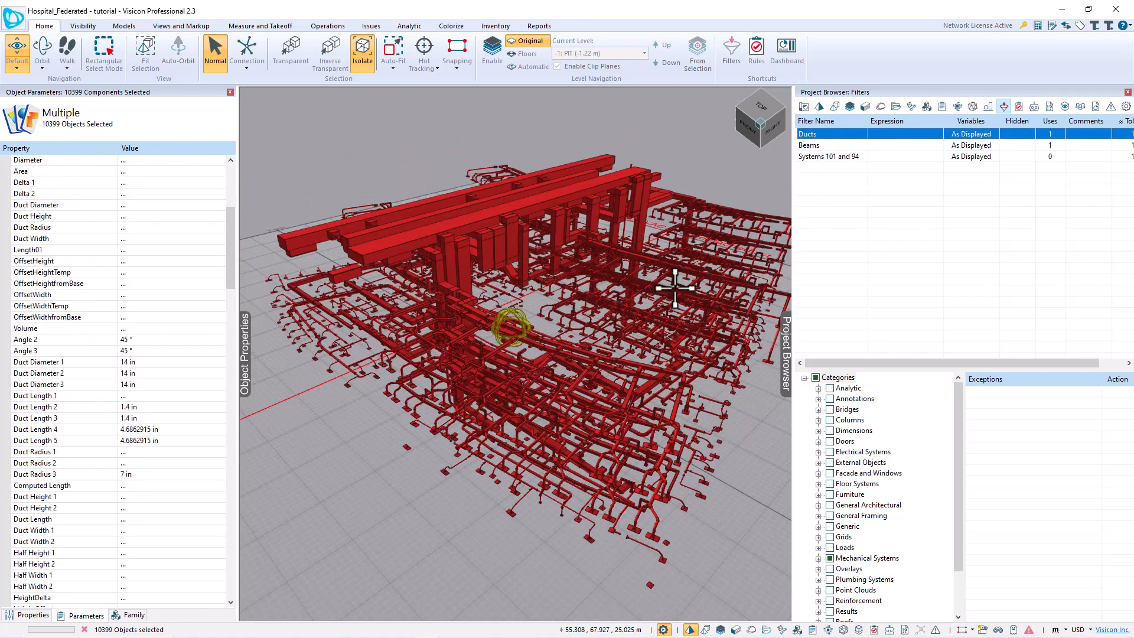
- Select a round elbow duct fitting in the isolated duct network and copy its System Name variable
{"action": "scroll", "coordinate": [528, 408], "scroll_direction": "up", "scroll_amount": 5}
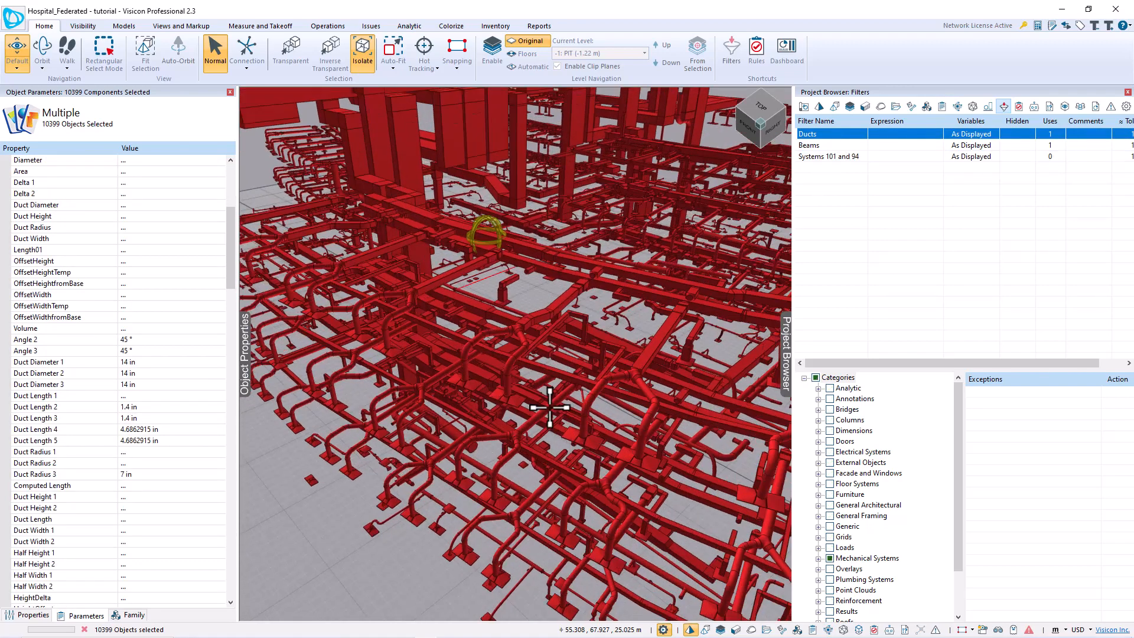
{"action": "left_click", "coordinate": [593, 397]}
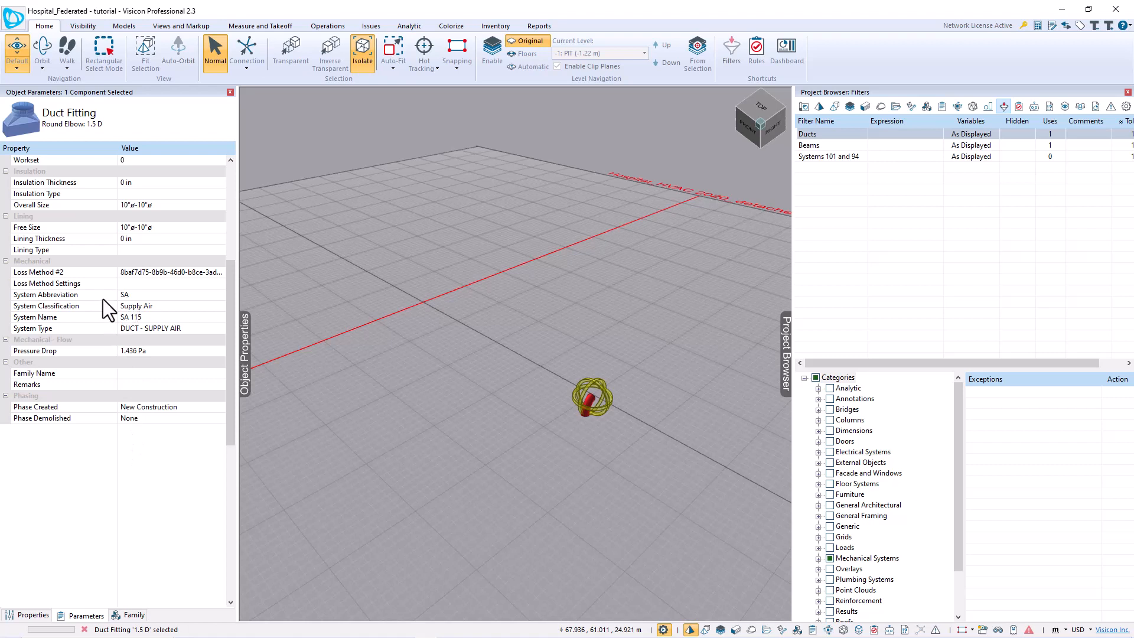
{"action": "left_click", "coordinate": [91, 319]}
{"action": "right_click", "coordinate": [91, 317]}
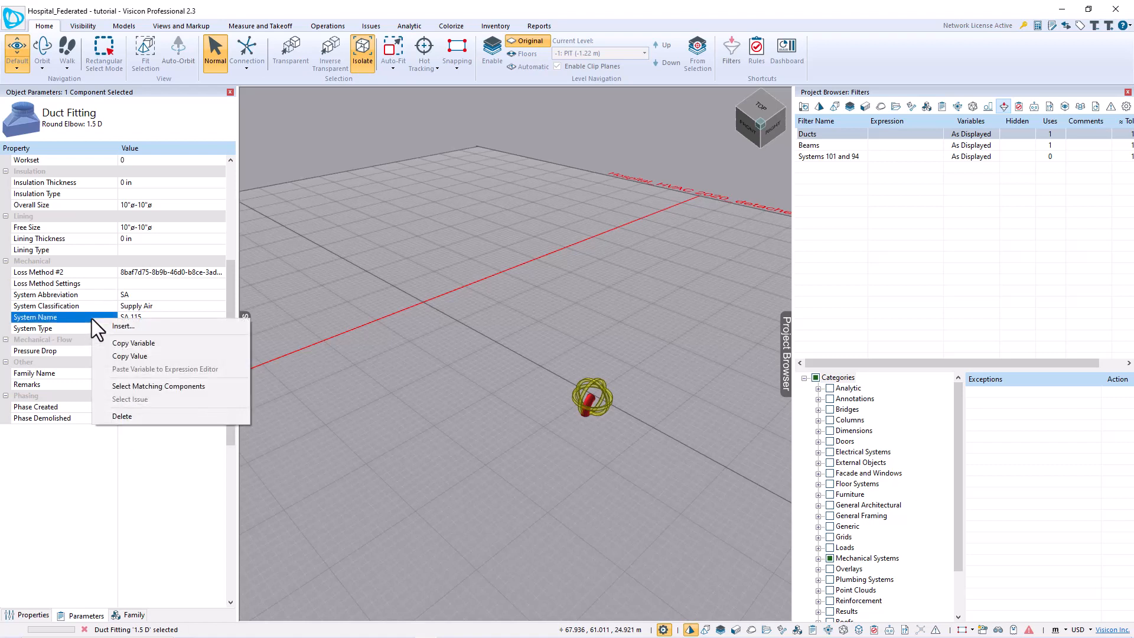
{"action": "left_click", "coordinate": [123, 344]}
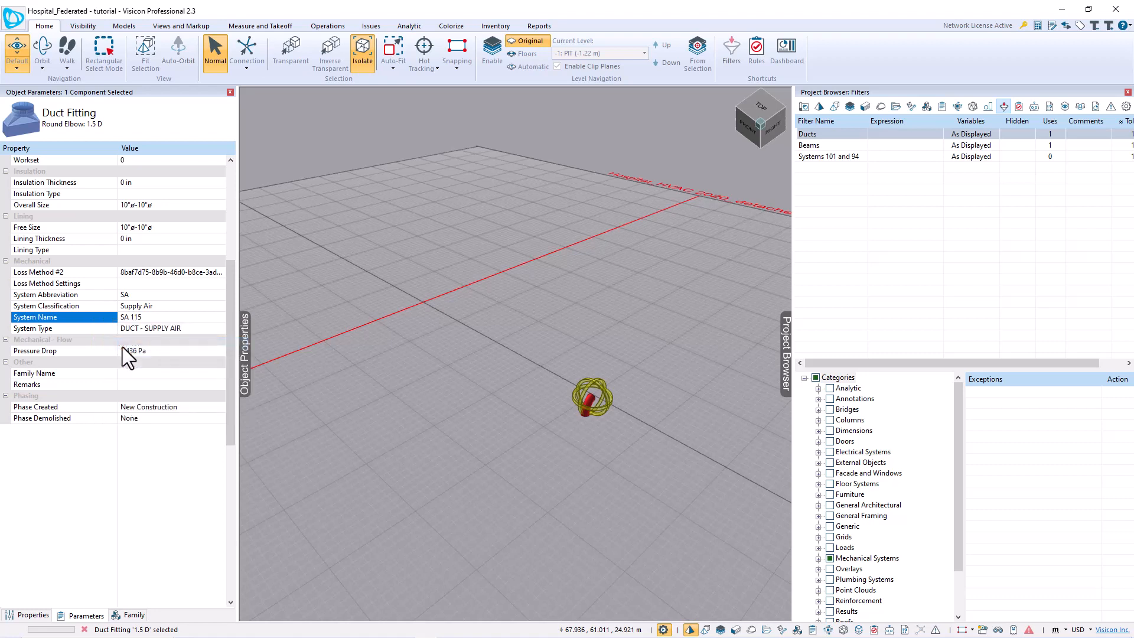
- Clear the selection and enter Mechanical.SystemName = "SA 101" as the expression of the Systems 101 and 94 filter
{"action": "left_click", "coordinate": [431, 402]}
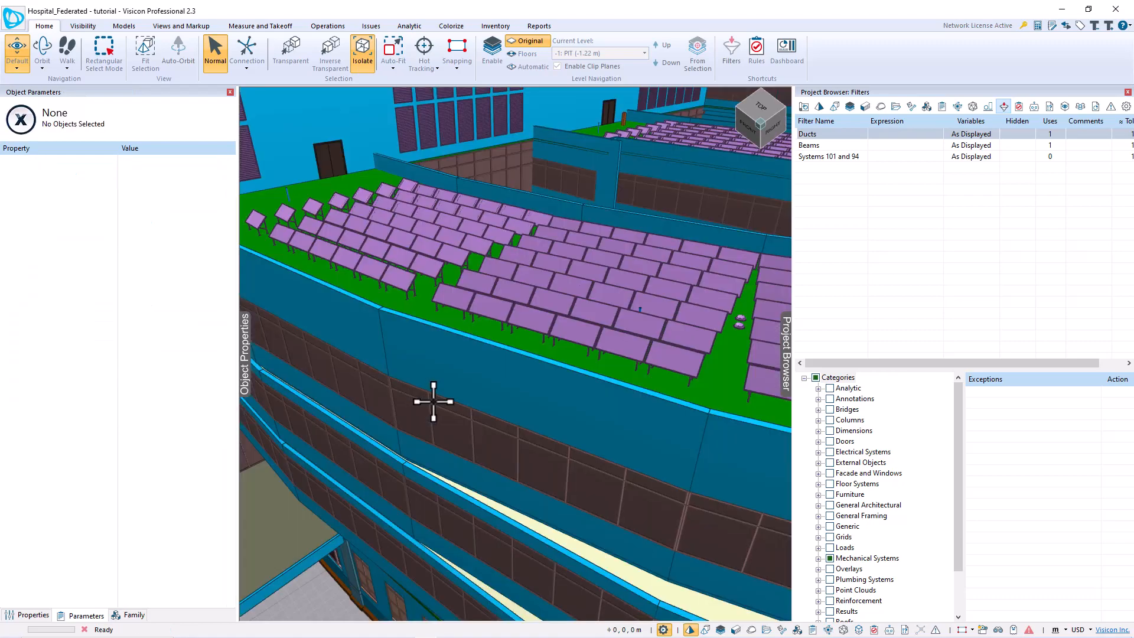
{"action": "scroll", "coordinate": [592, 431], "scroll_direction": "down", "scroll_amount": 2}
{"action": "scroll", "coordinate": [591, 431], "scroll_direction": "down", "scroll_amount": 5}
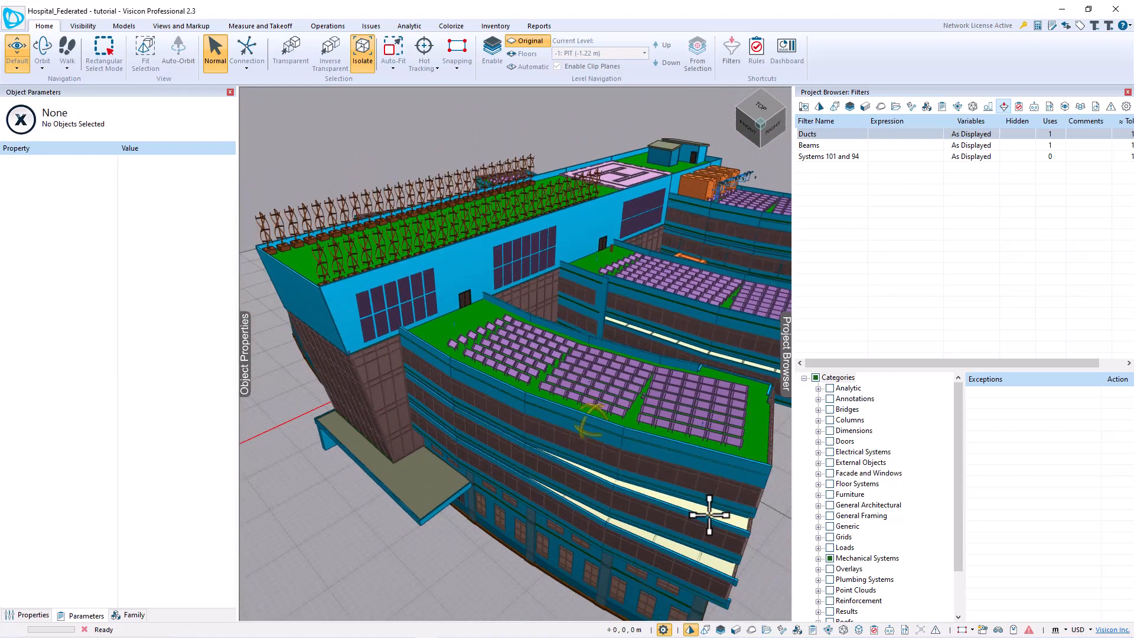
{"action": "mouse_move", "coordinate": [701, 504]}
{"action": "left_mouse_down"}
{"action": "mouse_move", "coordinate": [508, 451]}
{"action": "mouse_move", "coordinate": [506, 461]}
{"action": "mouse_move", "coordinate": [655, 449]}
{"action": "left_mouse_up"}
{"action": "left_click", "coordinate": [860, 157]}
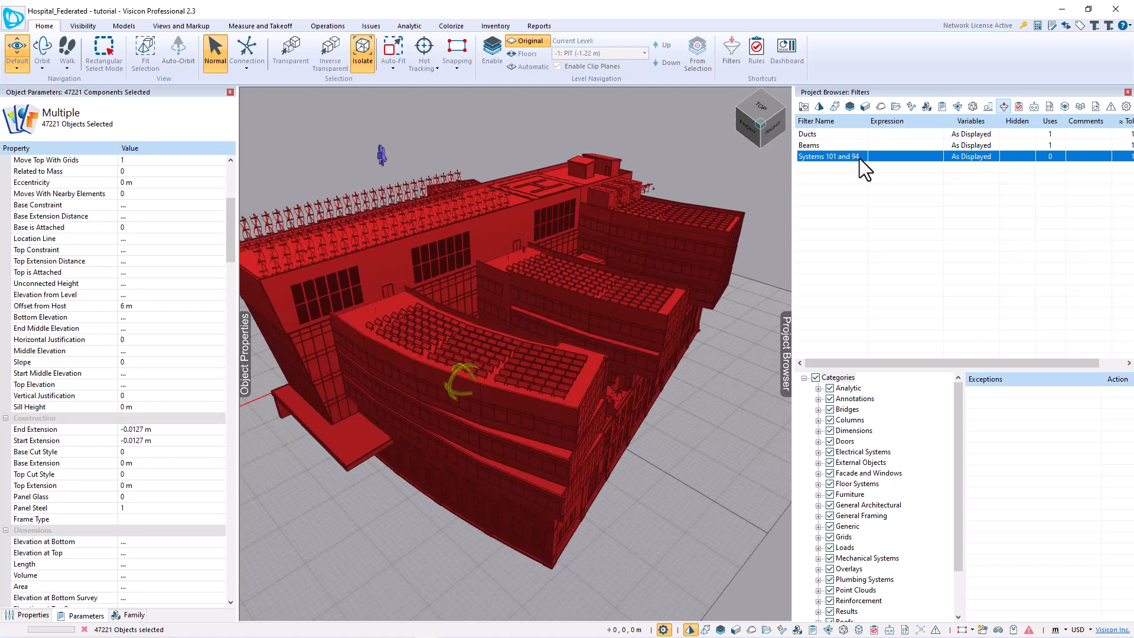
{"action": "right_click", "coordinate": [859, 158]}
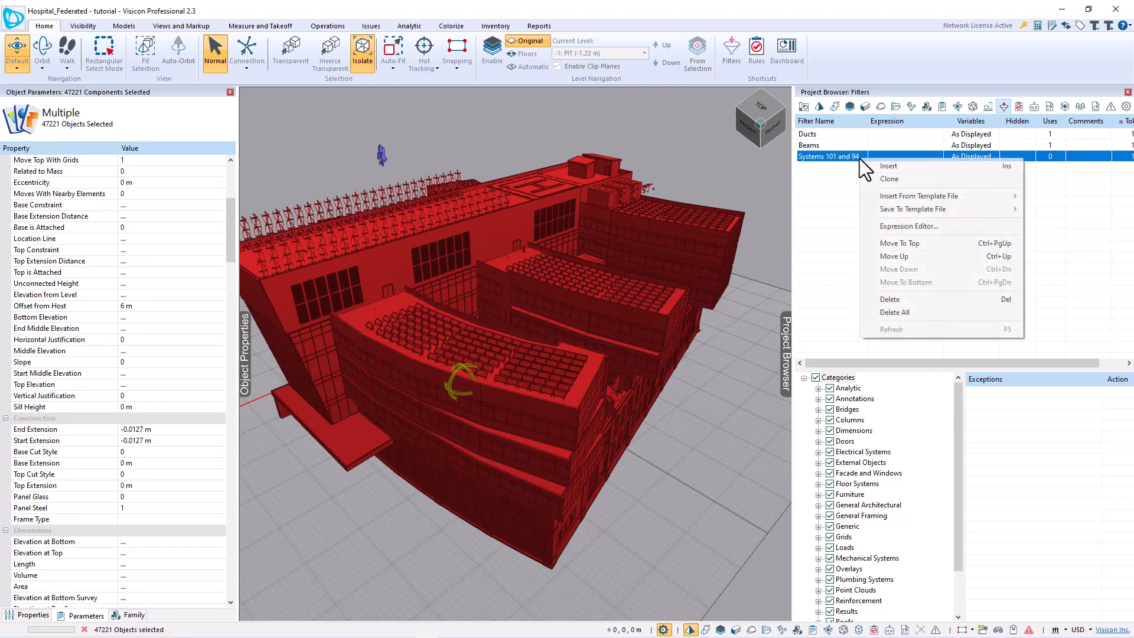
{"action": "left_click", "coordinate": [908, 227]}
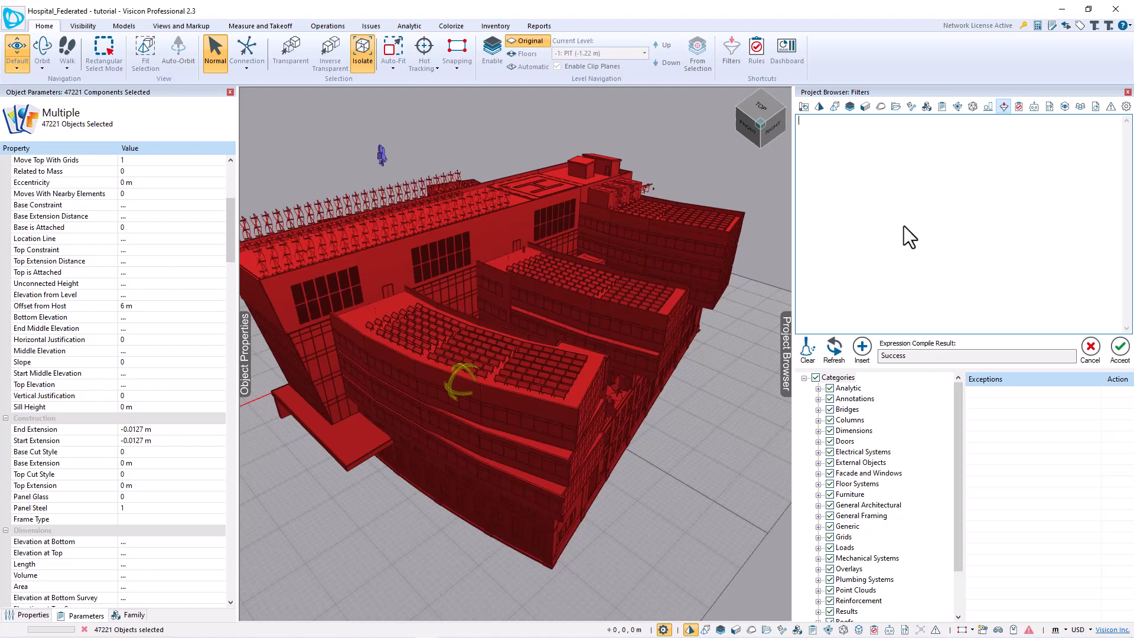
{"action": "key", "text": "ctrl+v"}
{"action": "type", "text": "= \"SA"}
{"action": "type", "text": "101"}
- Extend the filter expression with OR Mechanical.SystemName = "SA 94", accept it and inspect the filtered ducts
{"action": "left_click_drag", "start_coordinate": [917, 122], "coordinate": [787, 128]}
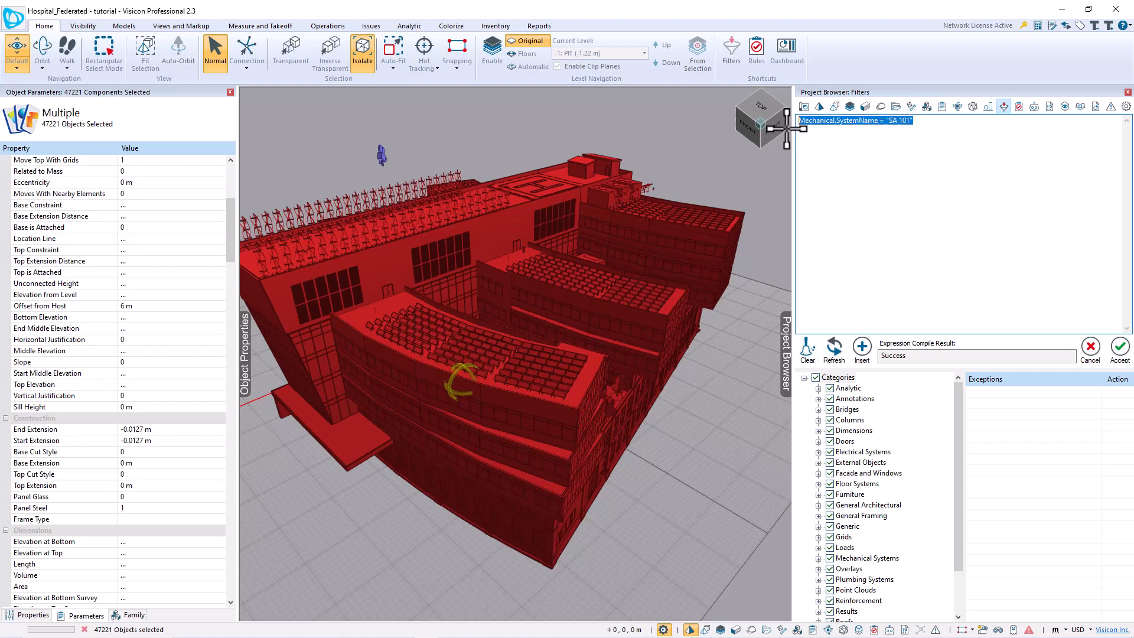
{"action": "left_click", "coordinate": [925, 120]}
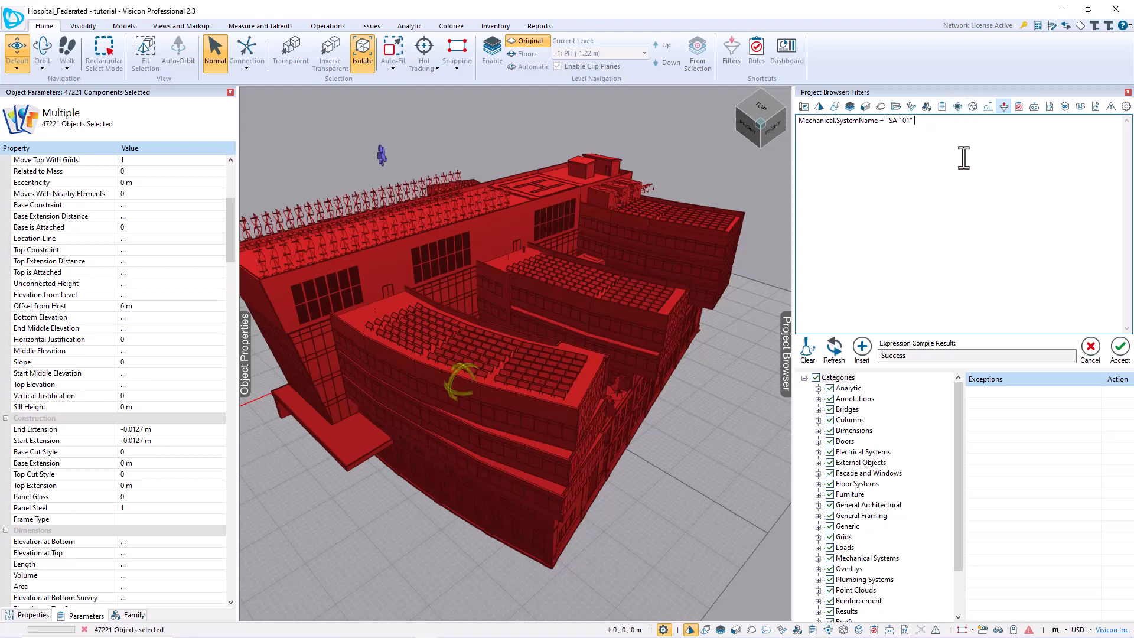
{"action": "type", "text": "OR"}
{"action": "key", "text": "ctrl+v"}
{"action": "key", "text": "BackSpace"}
{"action": "key", "text": "BackSpace"}
{"action": "key", "text": "BackSpace"}
{"action": "type", "text": "94"}
{"action": "left_click", "coordinate": [1121, 351]}
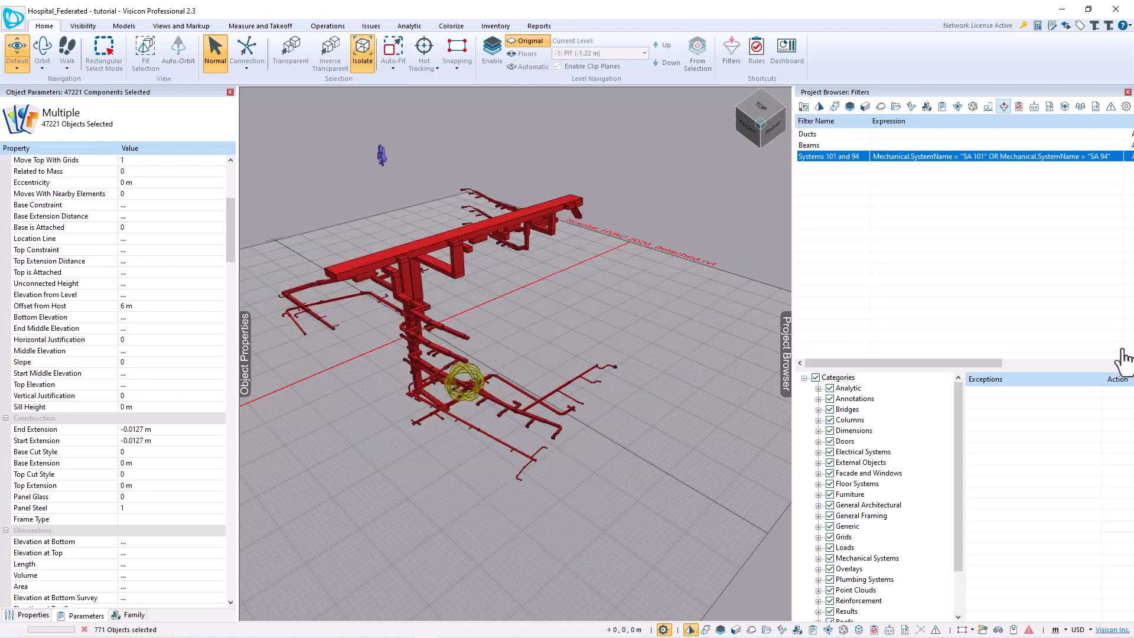
{"action": "middle_click_drag", "start_coordinate": [440, 326], "coordinate": [483, 340]}
{"action": "scroll", "coordinate": [490, 350], "scroll_direction": "up", "scroll_amount": 4}
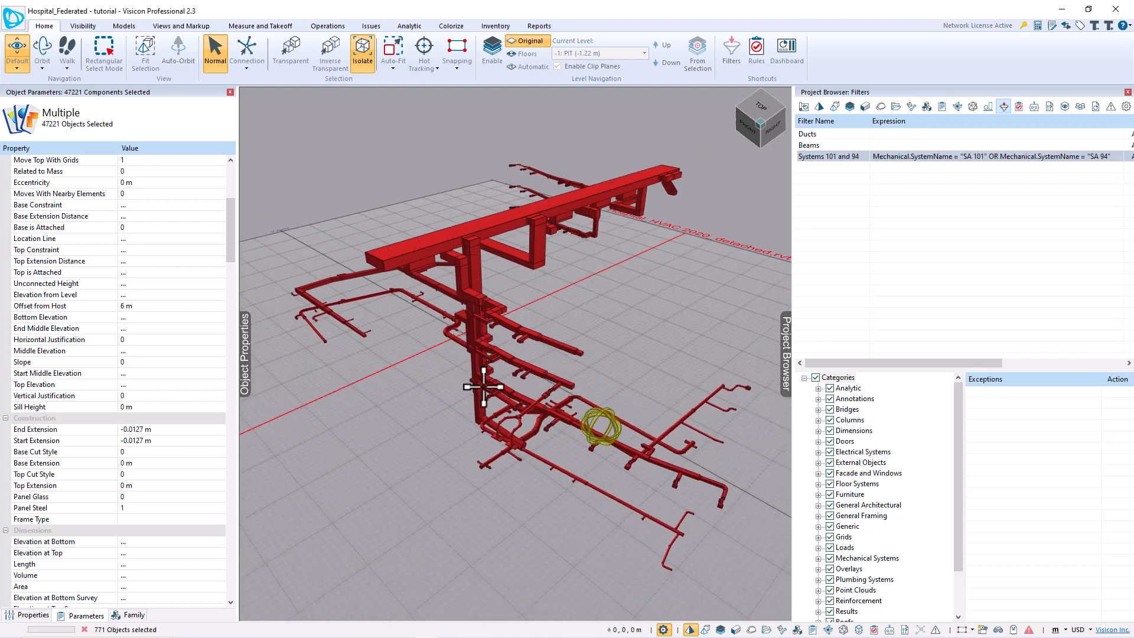
{"action": "left_click_drag", "start_coordinate": [481, 349], "coordinate": [480, 373]}
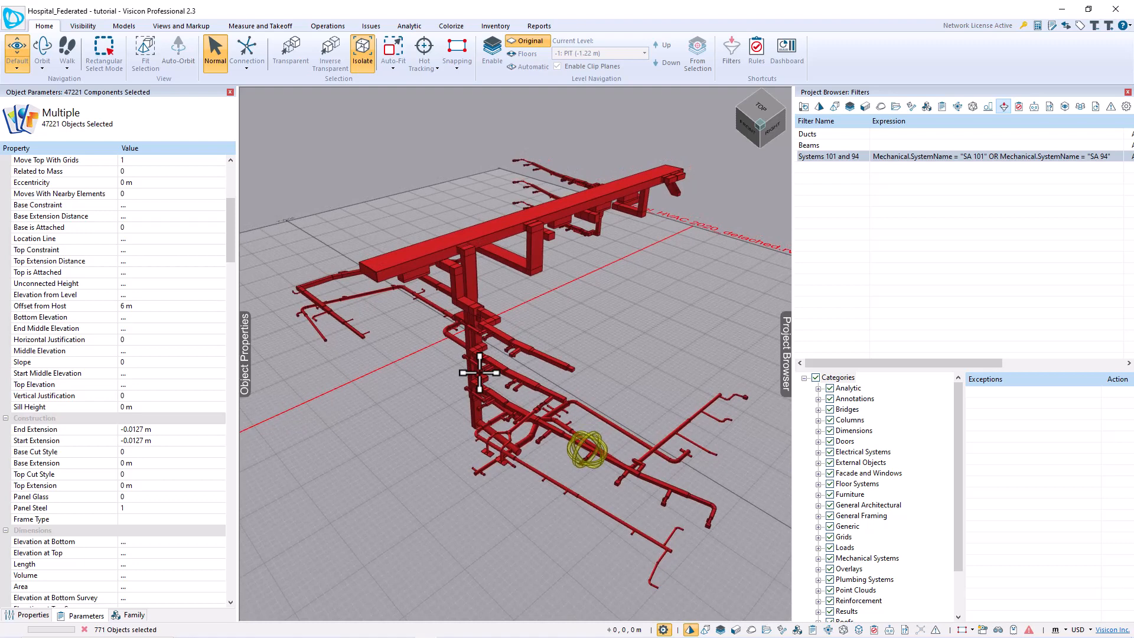
- Return to the project's operations and clone the Beams vs Ducts clash test
{"action": "left_click", "coordinate": [1035, 107]}
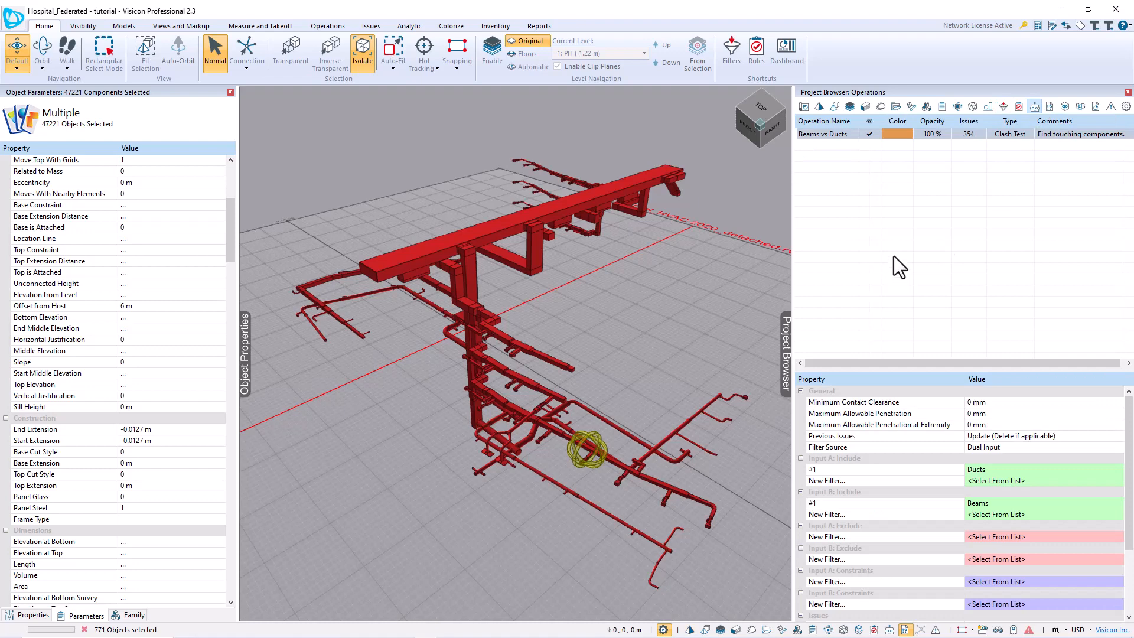
{"action": "left_click", "coordinate": [843, 137]}
{"action": "right_click", "coordinate": [845, 136]}
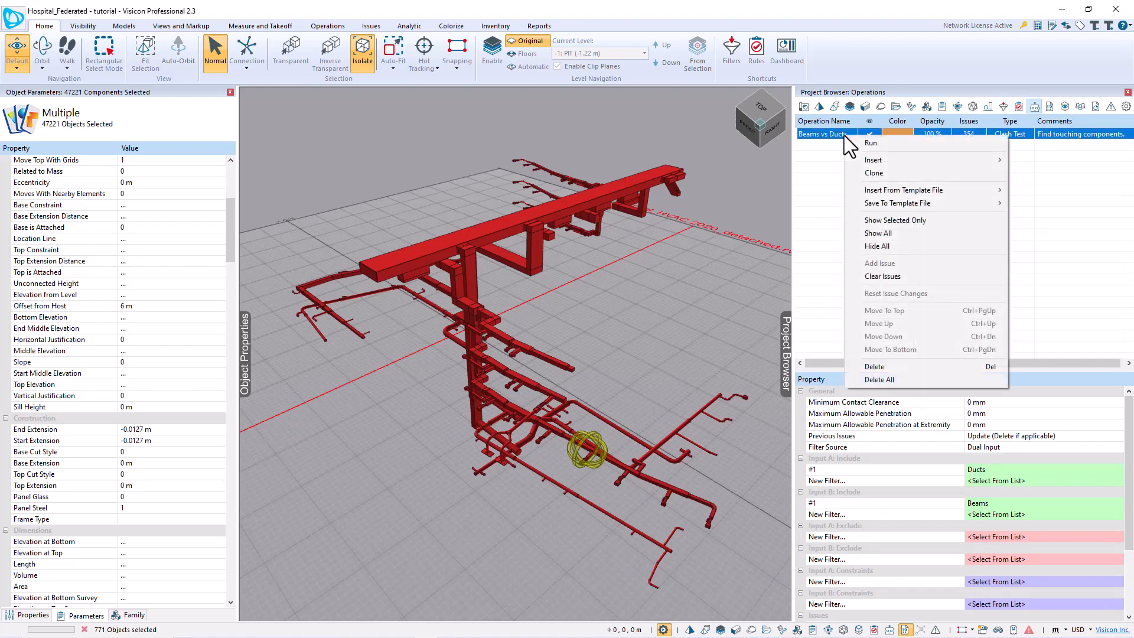
{"action": "left_click", "coordinate": [878, 177]}
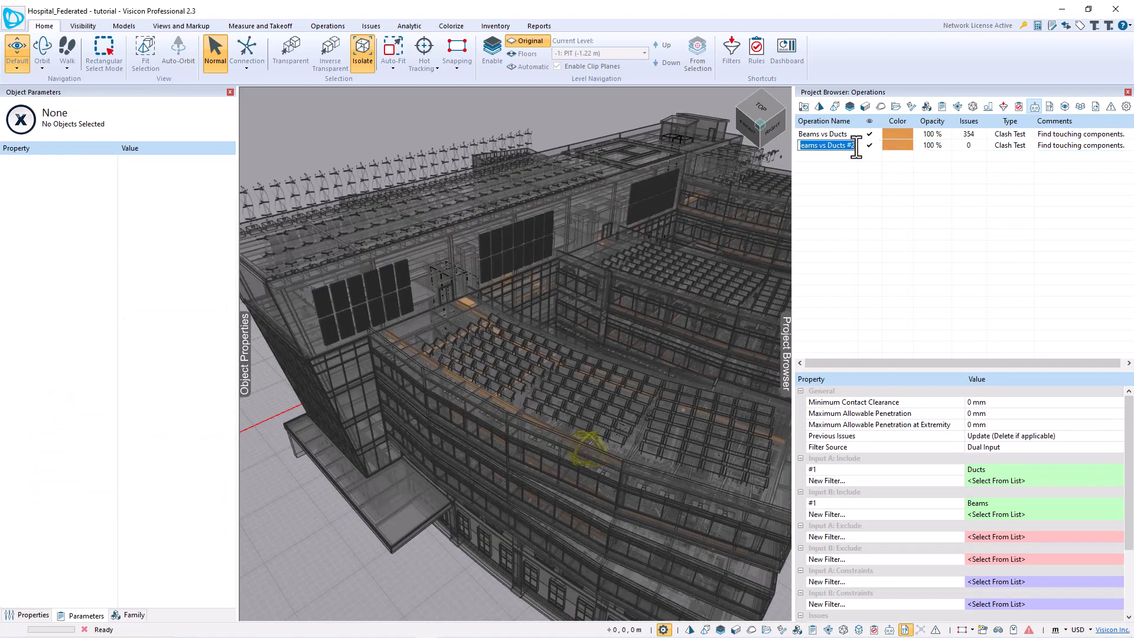
- Rename the cloned clash test Beams vs Ducts Systems 101 and 94 and set its color to bright green
{"action": "left_click_drag", "start_coordinate": [859, 120], "coordinate": [909, 121]}
{"action": "left_click", "coordinate": [878, 147]}
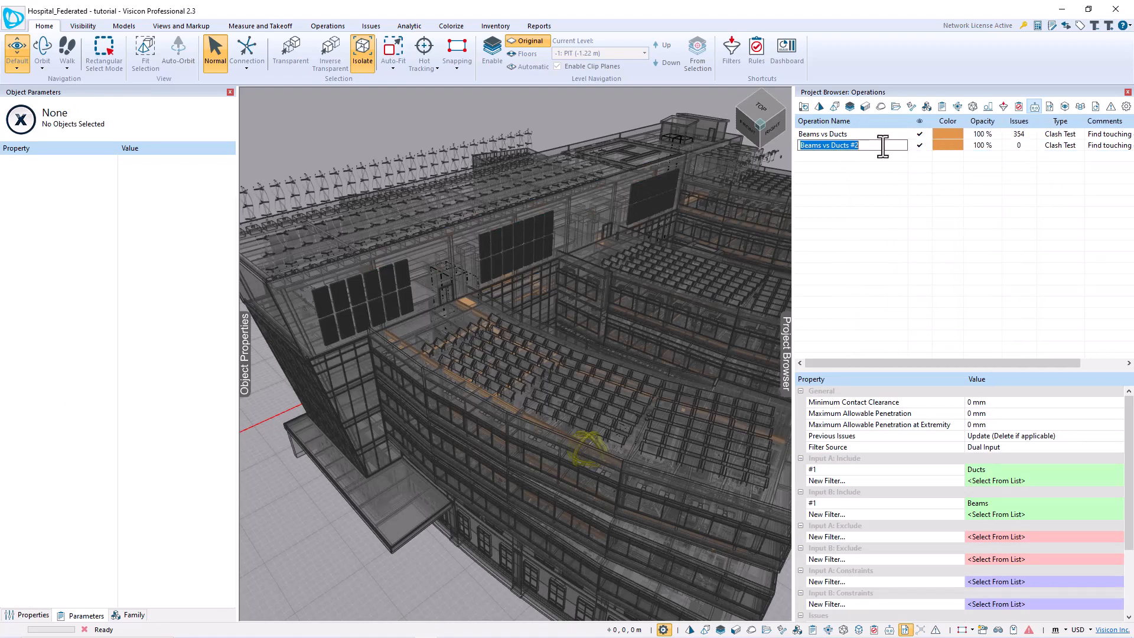
{"action": "left_click", "coordinate": [878, 147]}
{"action": "key", "text": "BackSpace"}
{"action": "key", "text": "BackSpace"}
{"action": "type", "text": "Systems"}
{"action": "type", "text": " 01 and"}
{"action": "type", "text": " 102"}
{"action": "key", "text": "Return"}
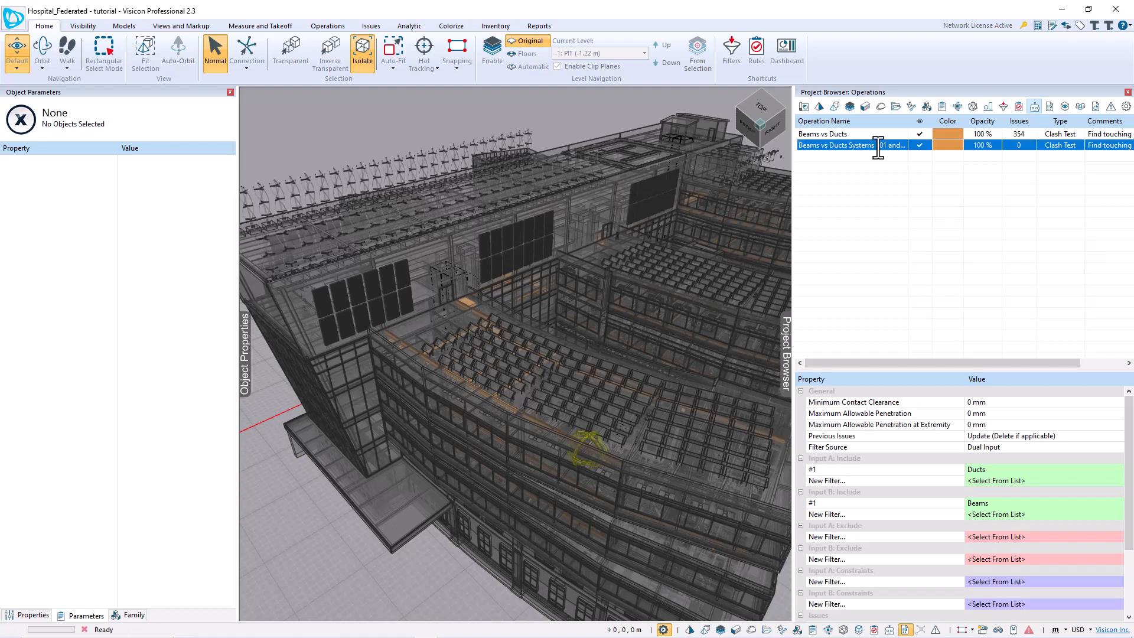
{"action": "left_click", "coordinate": [878, 147]}
{"action": "key", "text": "Return"}
{"action": "left_click", "coordinate": [952, 145]}
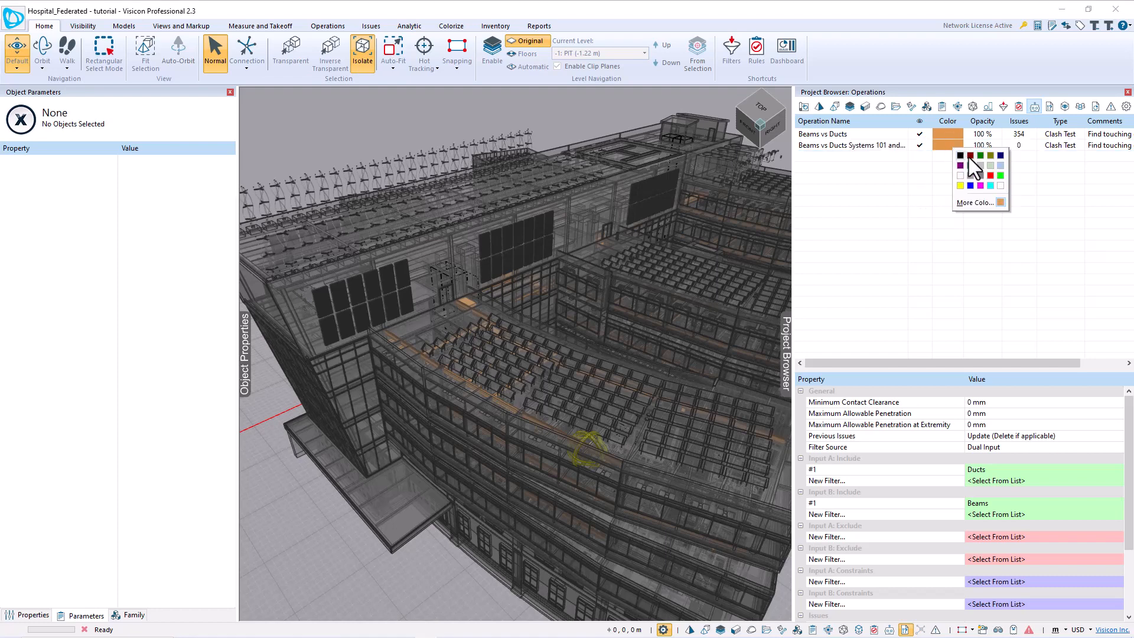
{"action": "left_click", "coordinate": [1000, 176]}
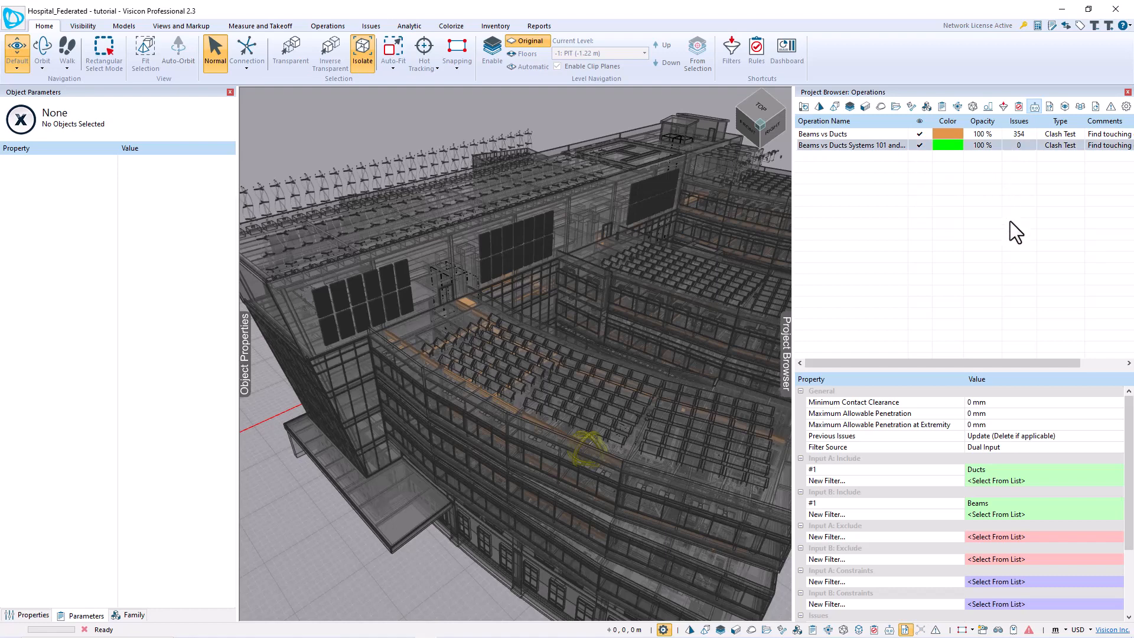
- Enlarge the operation's property list and add the Systems 101 and 94 filter as an Input A constraint
{"action": "left_click_drag", "start_coordinate": [906, 371], "coordinate": [904, 209]}
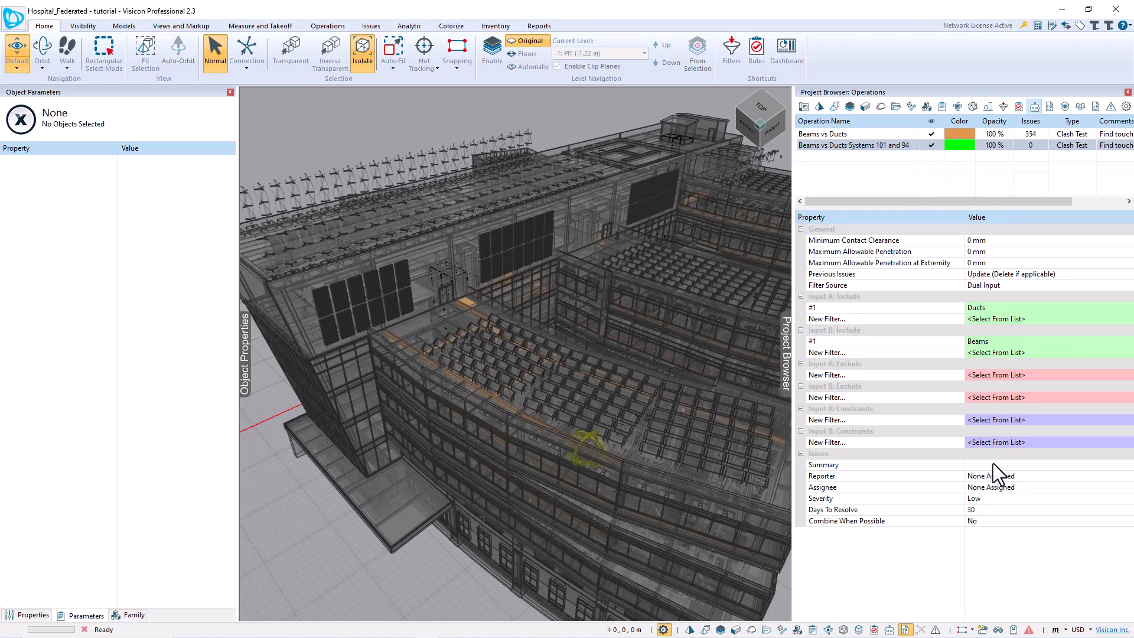
{"action": "left_click", "coordinate": [898, 421]}
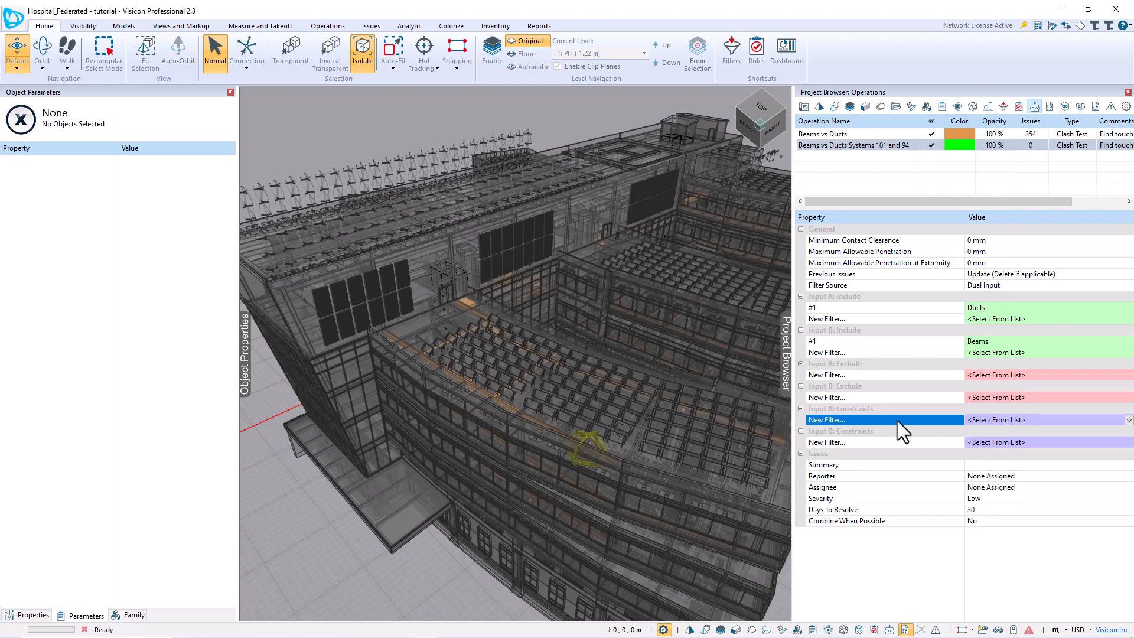
{"action": "left_click", "coordinate": [1129, 420]}
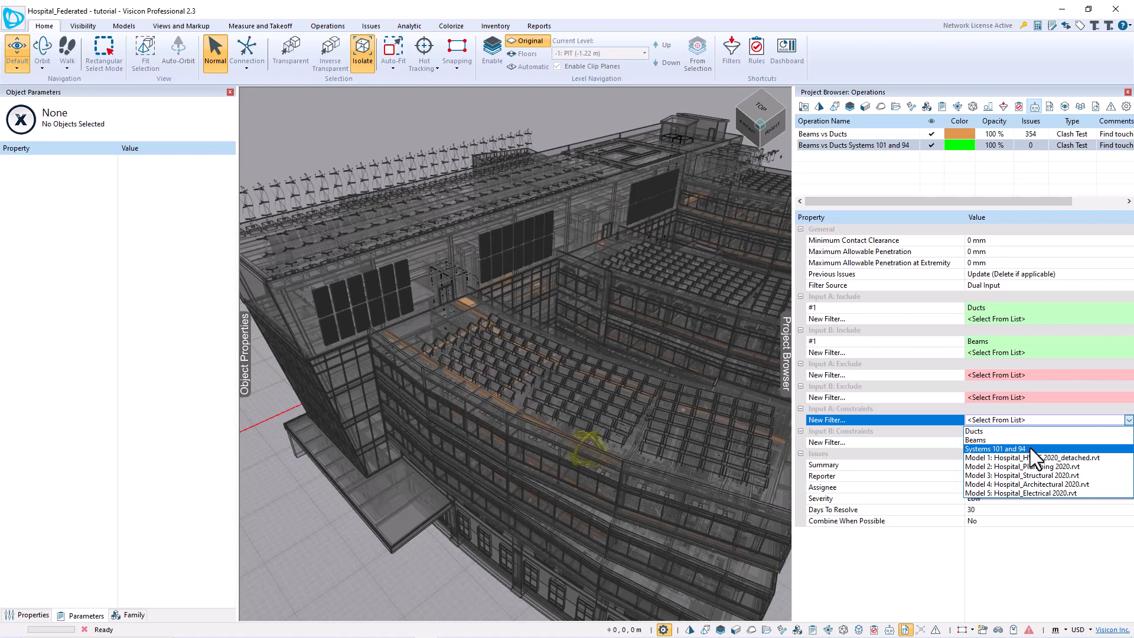
{"action": "left_click", "coordinate": [1030, 449]}
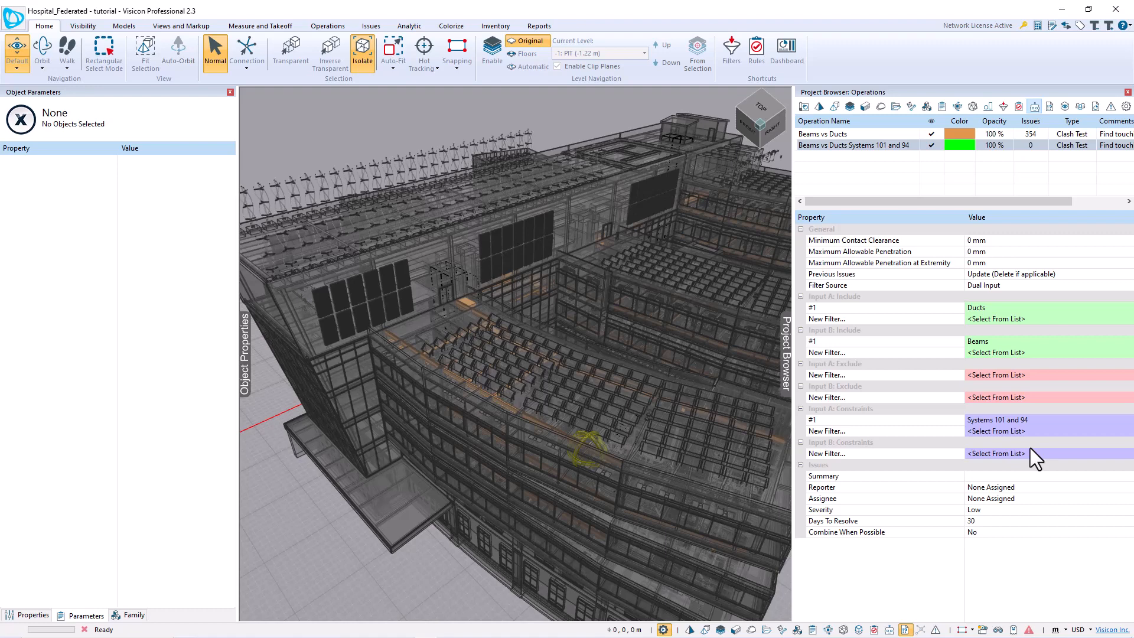
- Run the Beams vs Ducts Systems 101 and 94 clash test and close its results summary
{"action": "right_click", "coordinate": [870, 141]}
{"action": "left_click", "coordinate": [893, 151]}
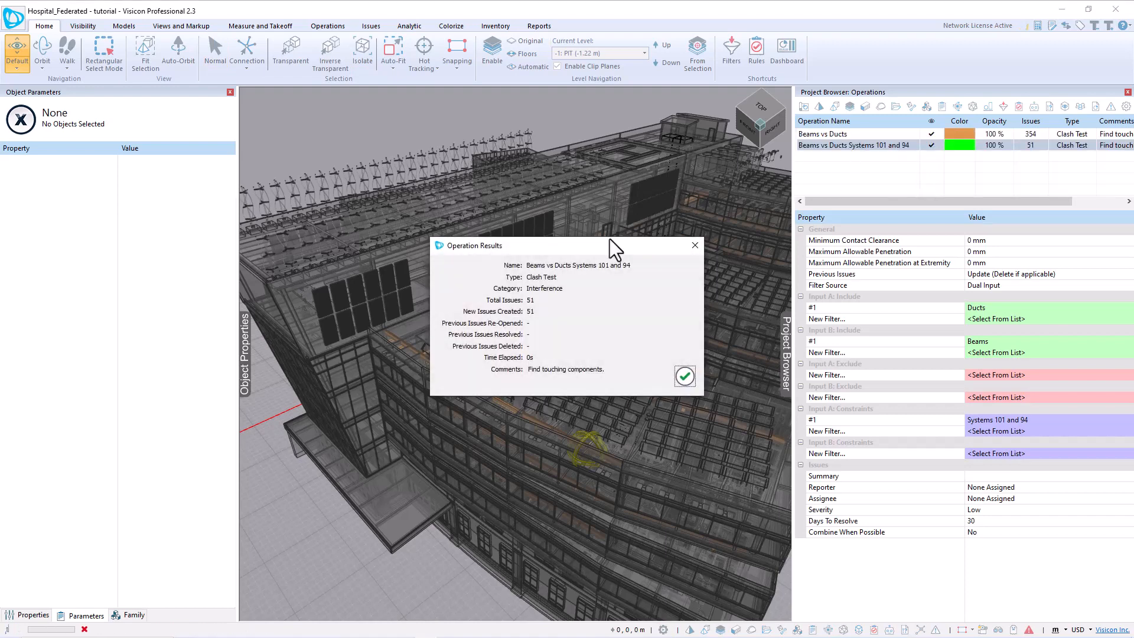
{"action": "left_click", "coordinate": [685, 376]}
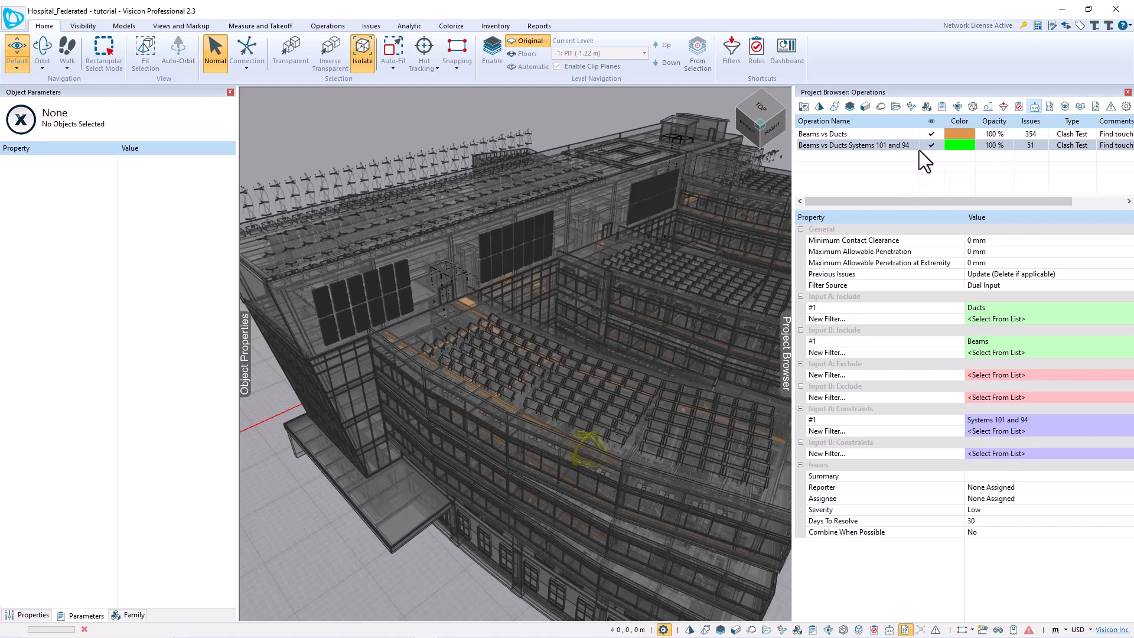
- Hide the issues of the original Beams vs Ducts test and display only the objects with issues
{"action": "left_click", "coordinate": [930, 135]}
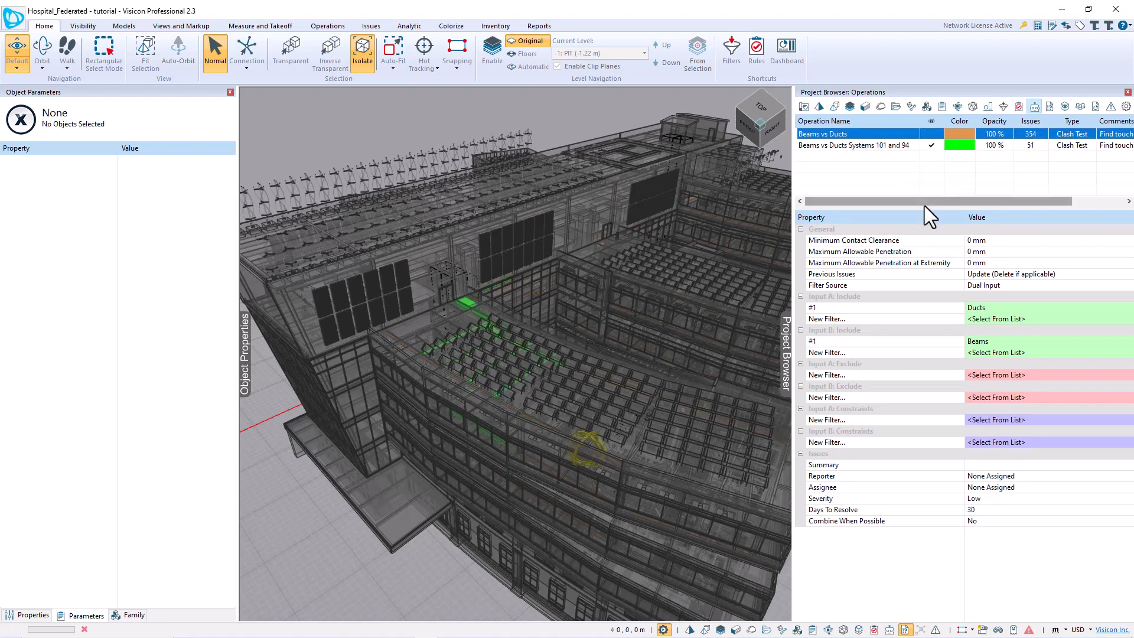
{"action": "left_click_drag", "start_coordinate": [597, 367], "coordinate": [572, 319]}
{"action": "left_click", "coordinate": [363, 55]}
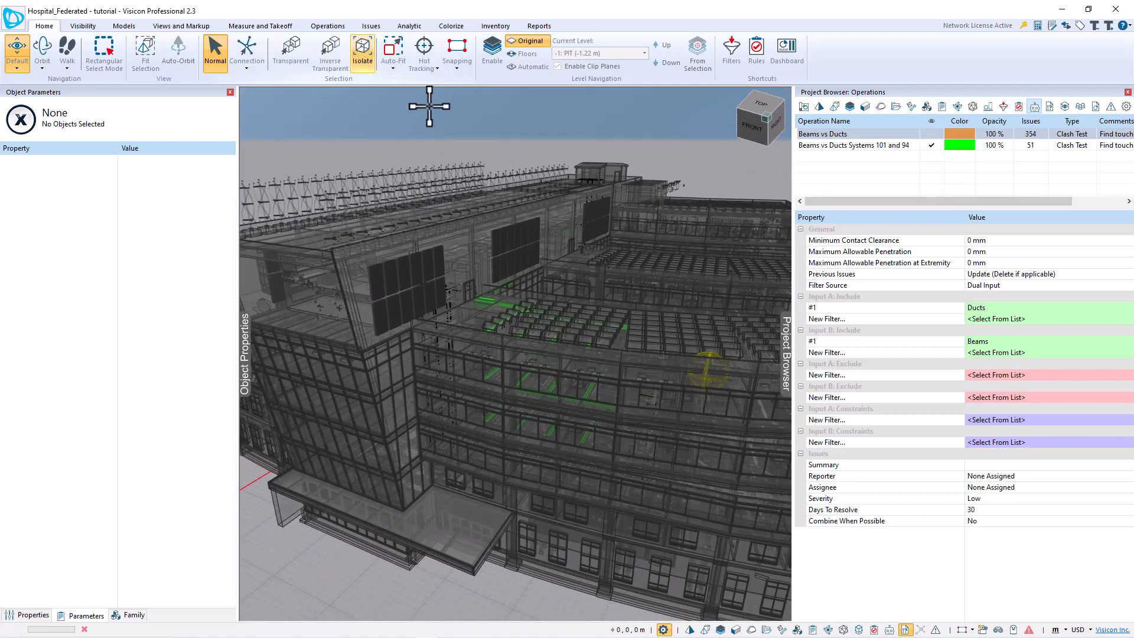
{"action": "left_click", "coordinate": [370, 26]}
{"action": "left_click", "coordinate": [562, 56]}
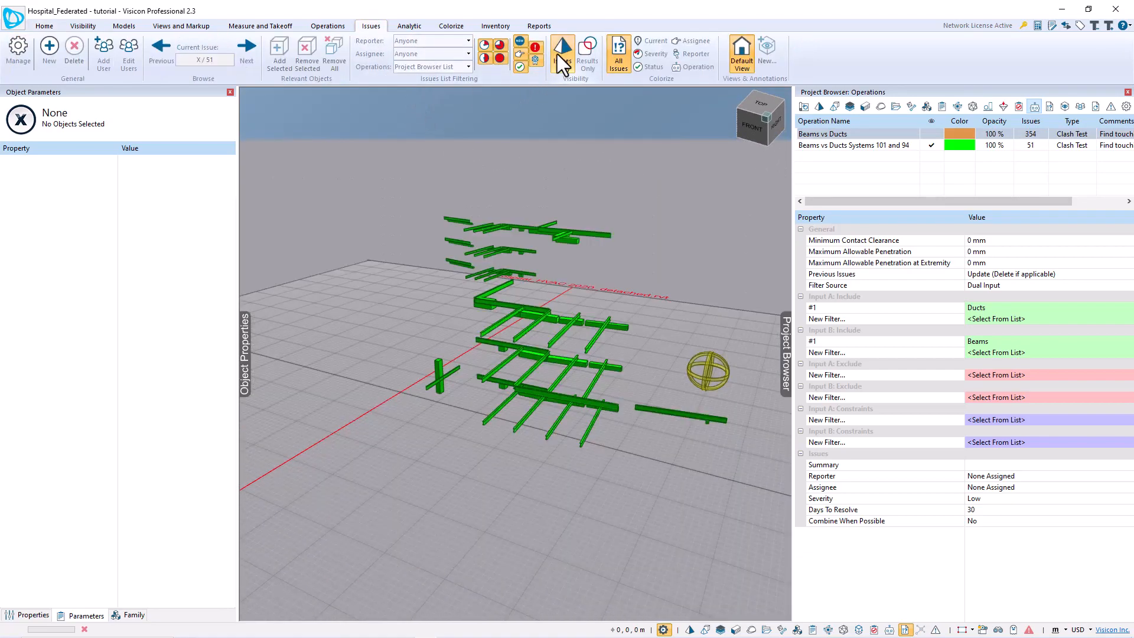
- Replace the issue colorization with the objects' own colors and inspect the clashing beams and ducts
{"action": "left_click_drag", "start_coordinate": [655, 346], "coordinate": [535, 394]}
{"action": "scroll", "coordinate": [536, 394], "scroll_direction": "up", "scroll_amount": 3}
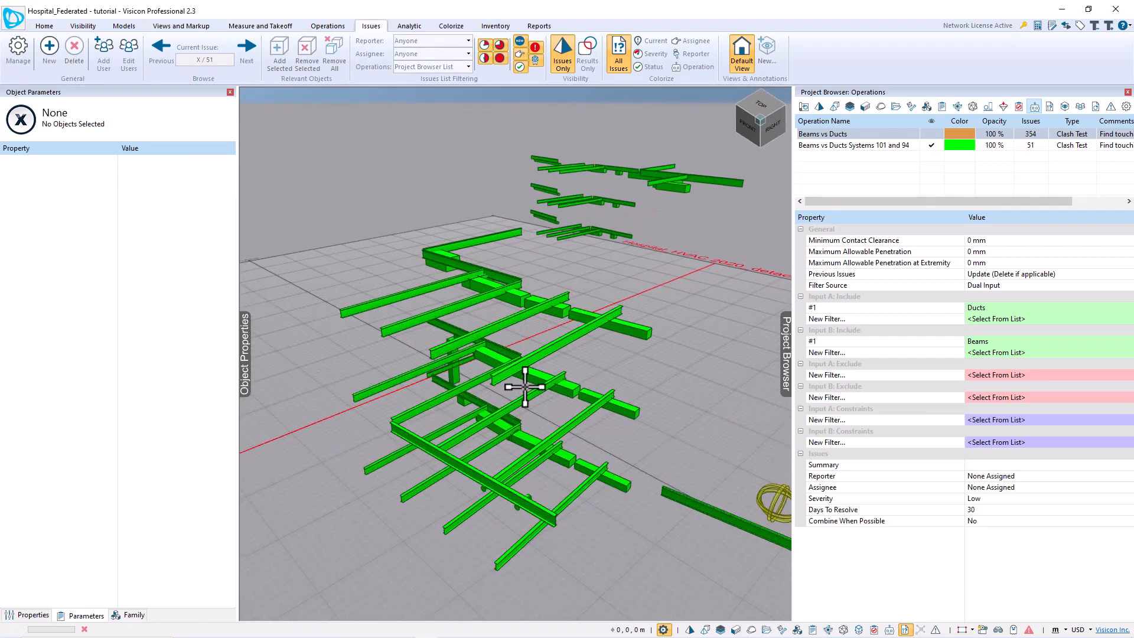
{"action": "mouse_move", "coordinate": [532, 475]}
{"action": "middle_mouse_down"}
{"action": "mouse_move", "coordinate": [532, 455]}
{"action": "mouse_move", "coordinate": [525, 461]}
{"action": "middle_mouse_up"}
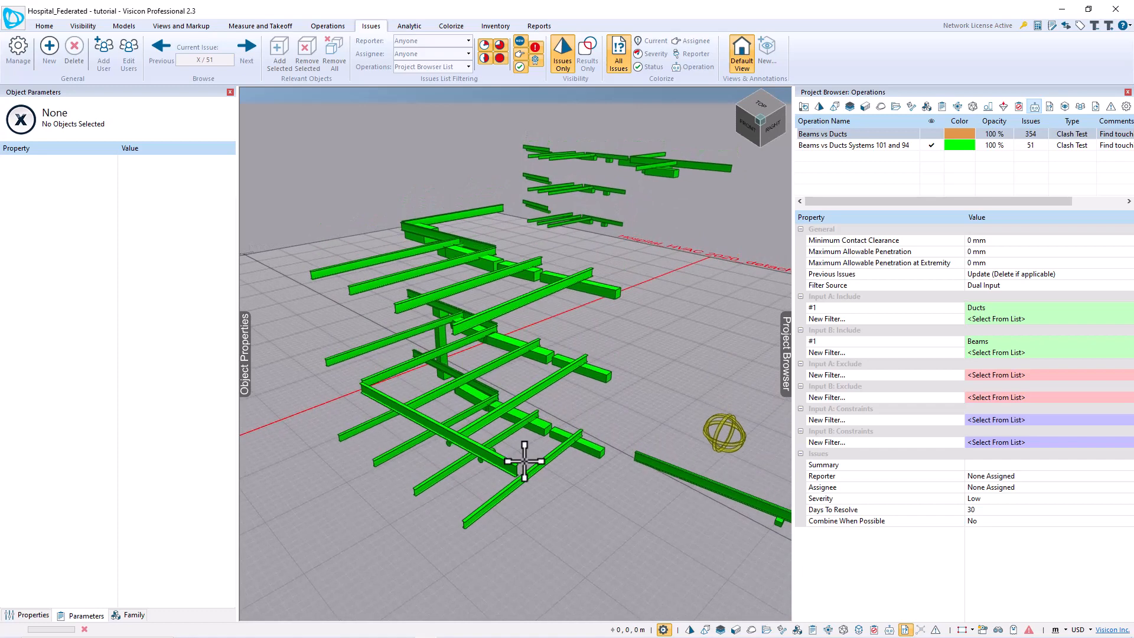
{"action": "scroll", "coordinate": [524, 461], "scroll_direction": "up", "scroll_amount": 2}
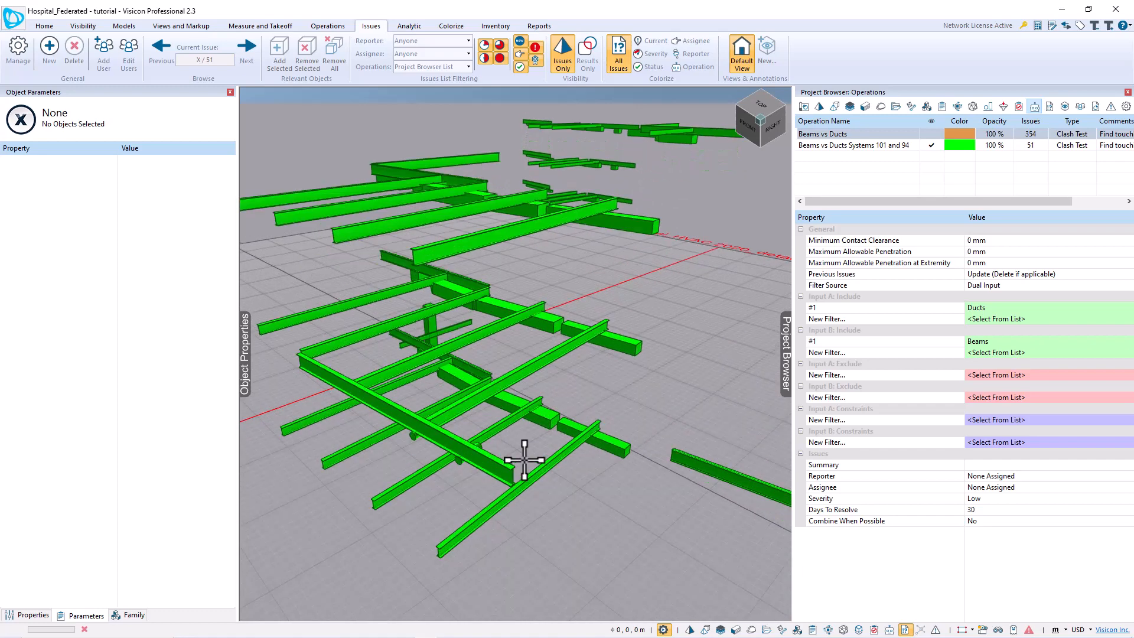
{"action": "left_click", "coordinate": [691, 630]}
{"action": "middle_click_drag", "start_coordinate": [587, 437], "coordinate": [589, 450]}
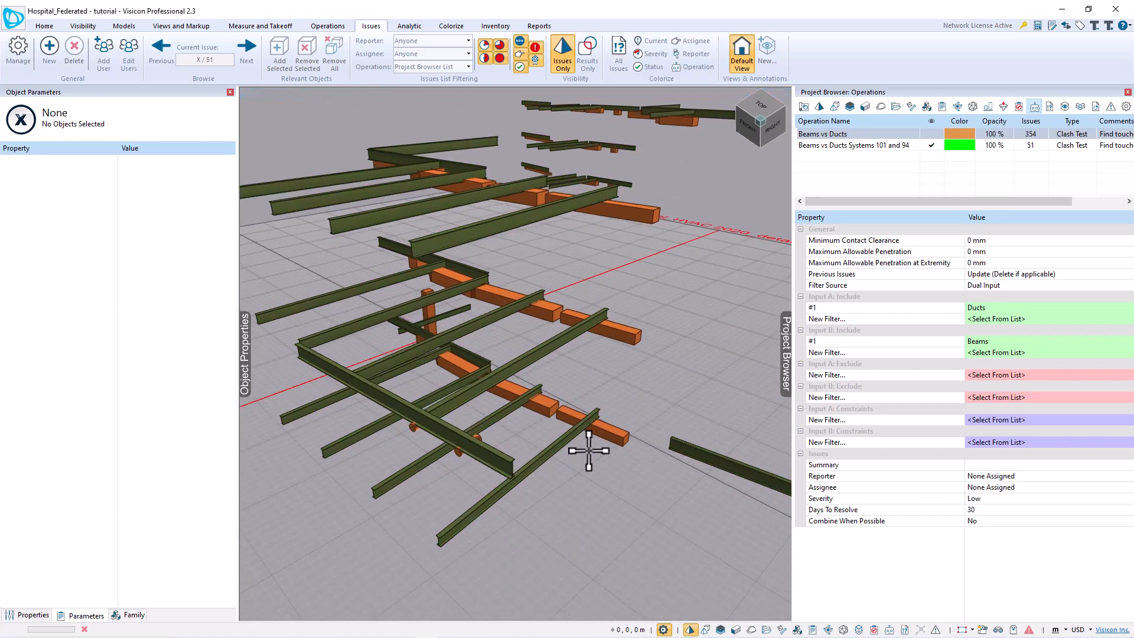
{"action": "middle_click_drag", "start_coordinate": [585, 395], "coordinate": [596, 412]}
{"action": "scroll", "coordinate": [596, 412], "scroll_direction": "down", "scroll_amount": 3}
{"action": "scroll", "coordinate": [508, 484], "scroll_direction": "up", "scroll_amount": 3}
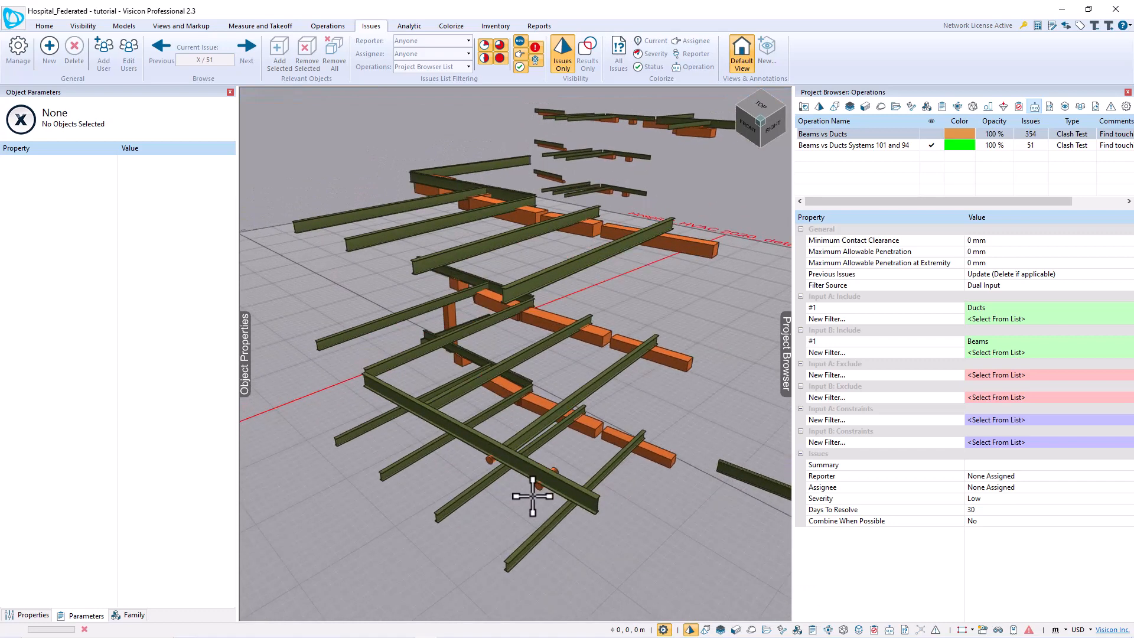
- Colorize the model by family and check the Family property of the round duct tap beneath the large beam
{"action": "scroll", "coordinate": [543, 496], "scroll_direction": "up", "scroll_amount": 5}
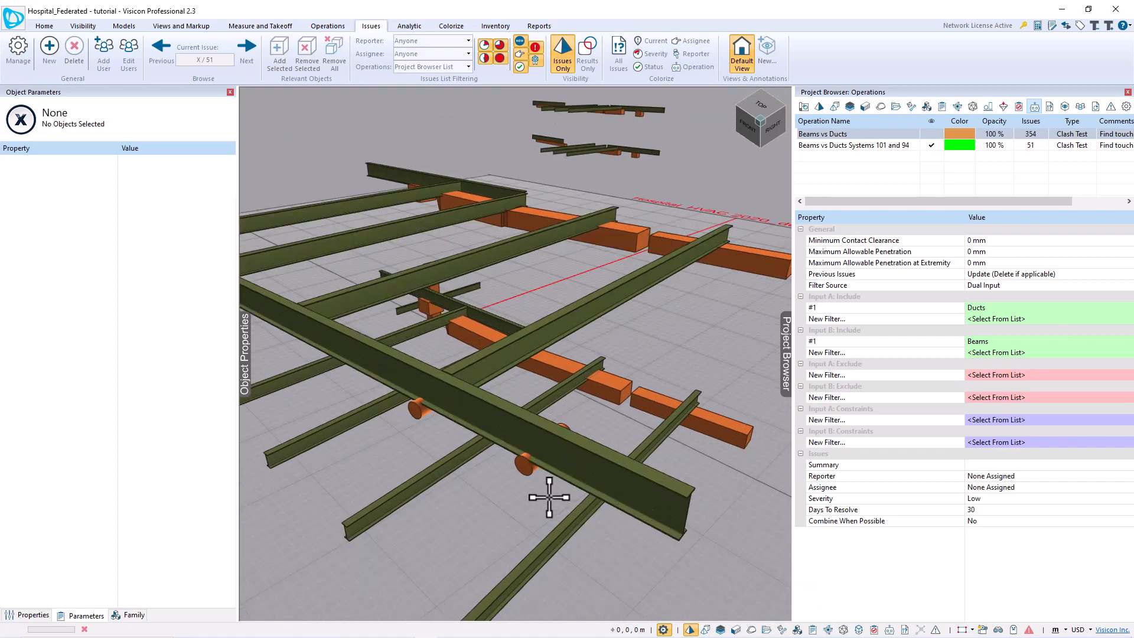
{"action": "left_click", "coordinate": [529, 468]}
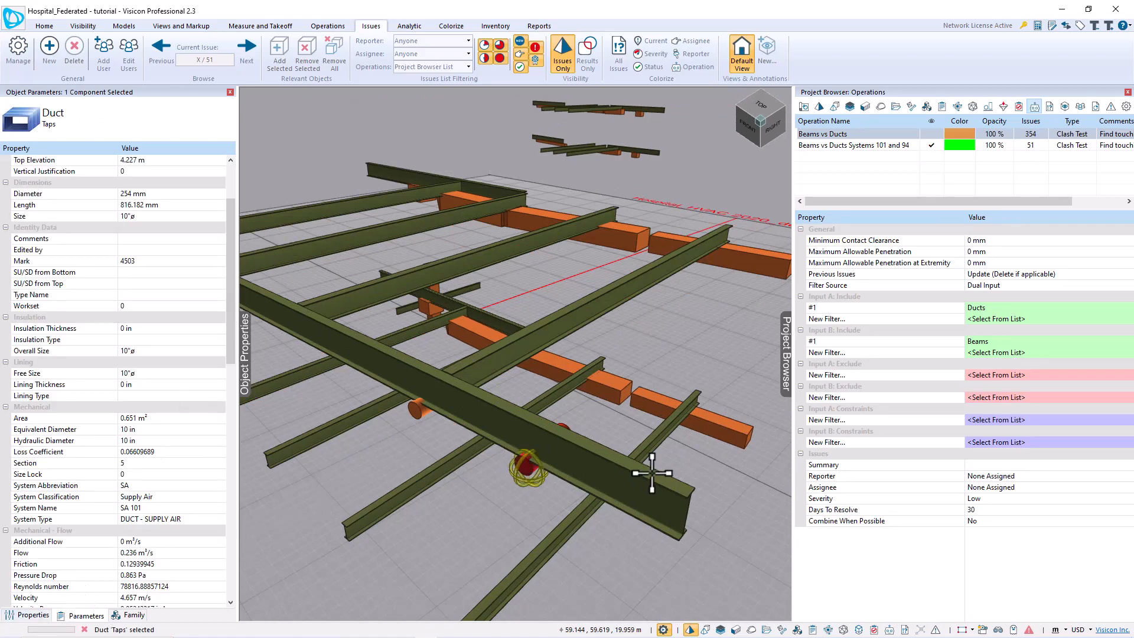
{"action": "left_click", "coordinate": [797, 629]}
{"action": "scroll", "coordinate": [529, 535], "scroll_direction": "down", "scroll_amount": 1}
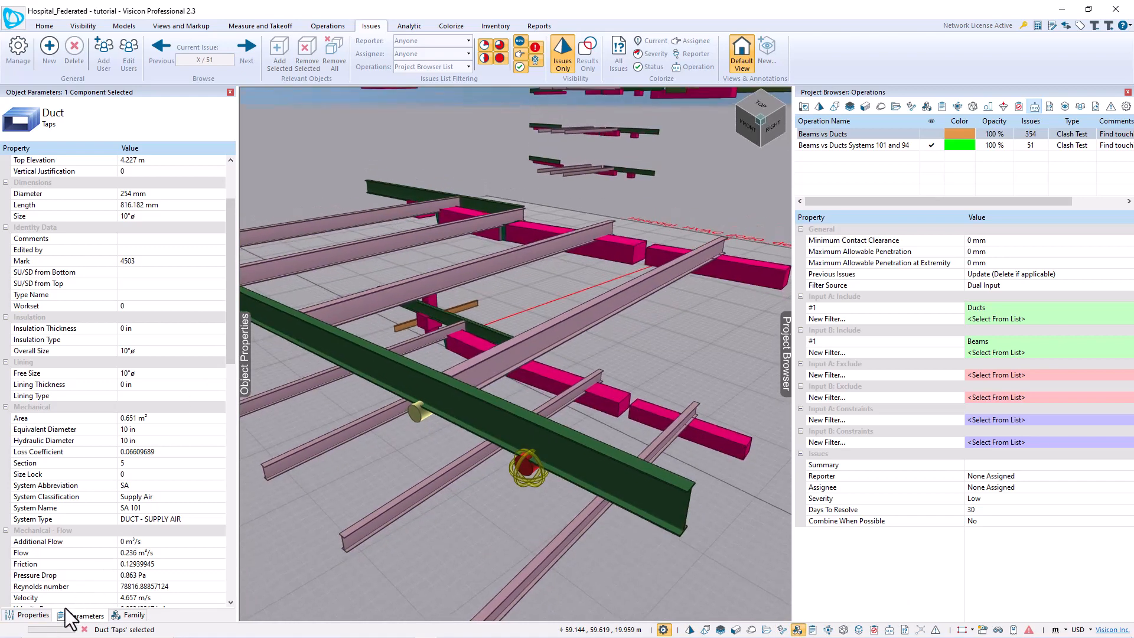
{"action": "left_click", "coordinate": [28, 615]}
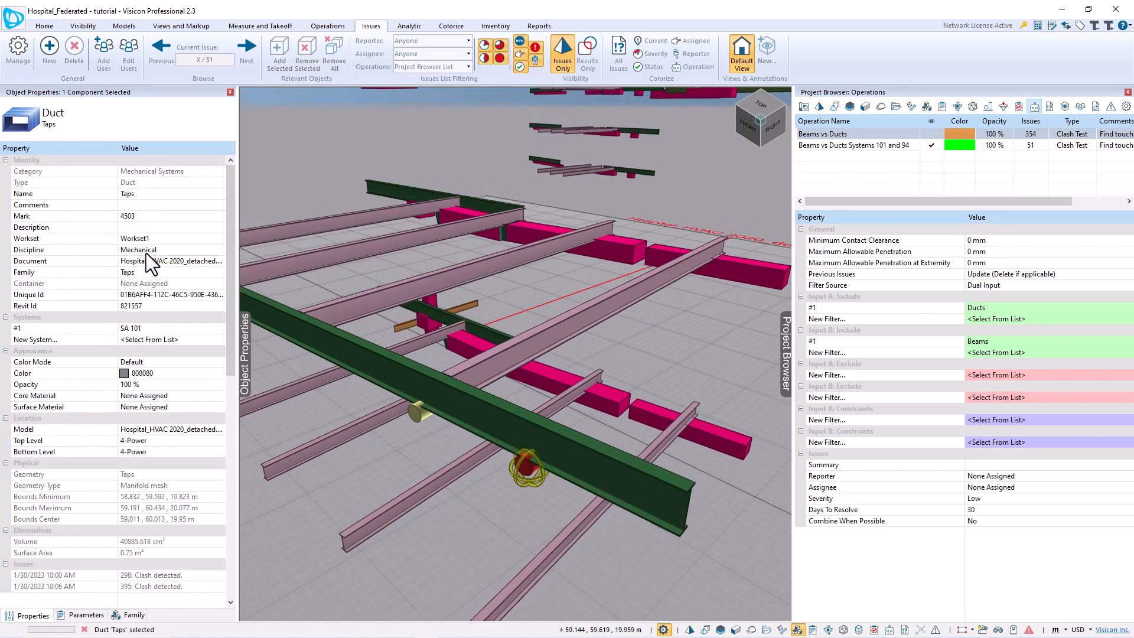
{"action": "left_click", "coordinate": [77, 274]}
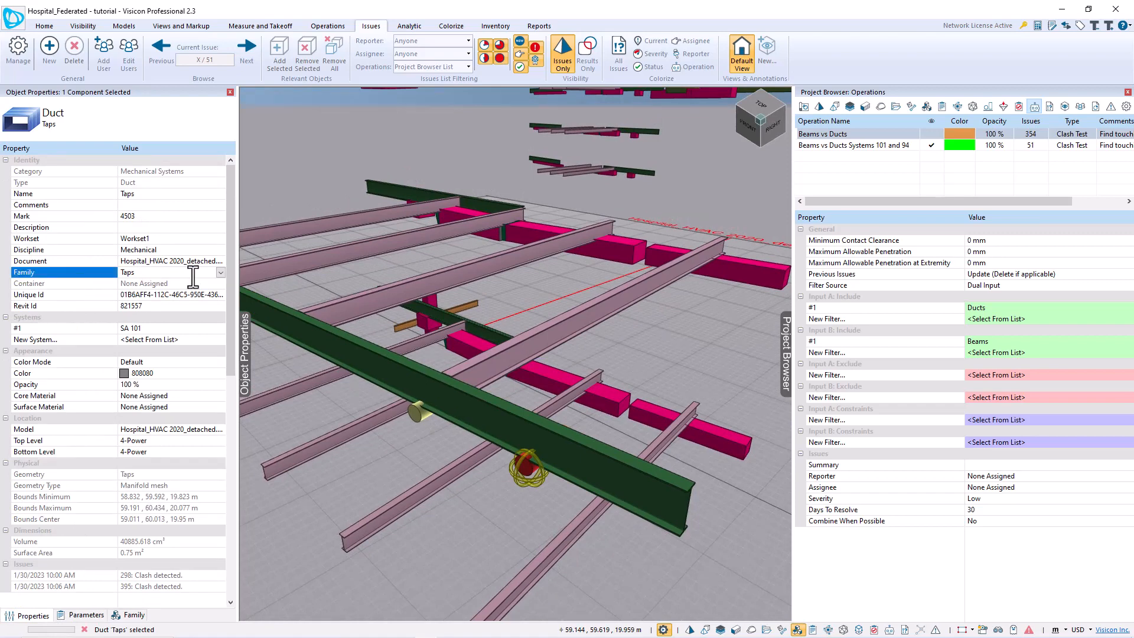
- Inspect the area beneath the large beam and select the other round duct tap to view its properties
{"action": "middle_click_drag", "start_coordinate": [615, 450], "coordinate": [589, 454]}
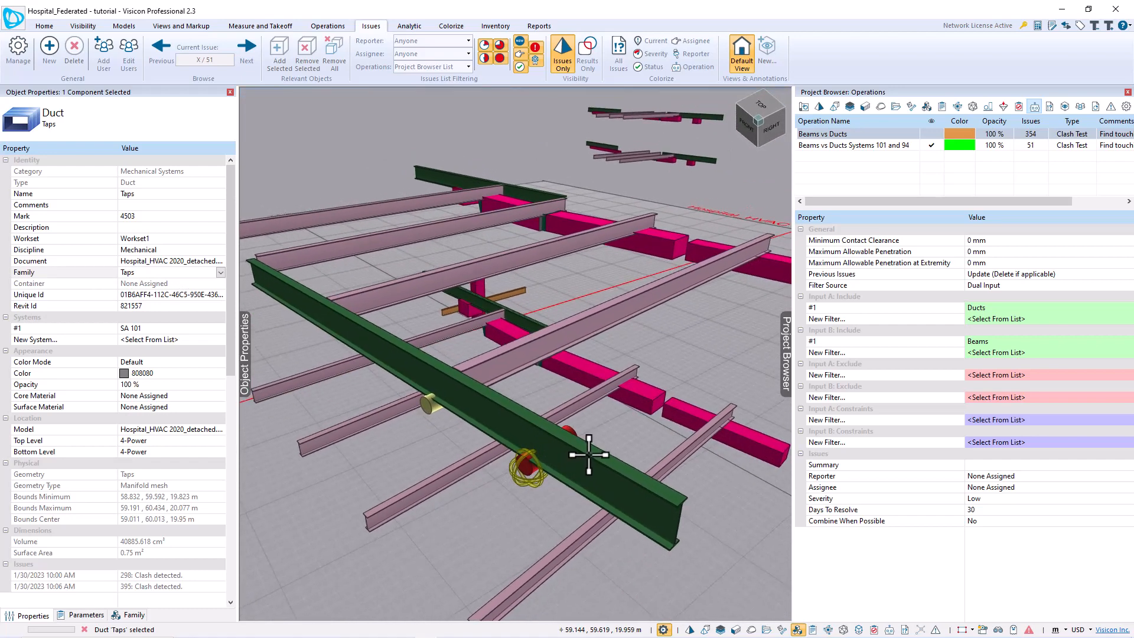
{"action": "scroll", "coordinate": [589, 455], "scroll_direction": "down", "scroll_amount": 4}
{"action": "scroll", "coordinate": [588, 456], "scroll_direction": "up", "scroll_amount": 3}
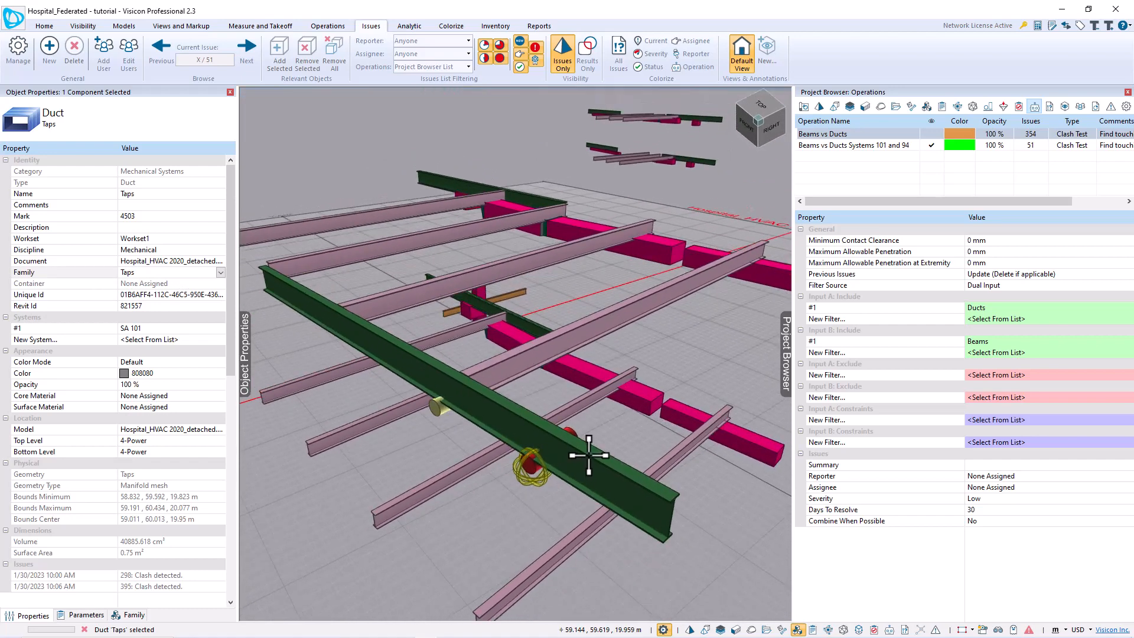
{"action": "middle_click_drag", "start_coordinate": [448, 472], "coordinate": [471, 490]}
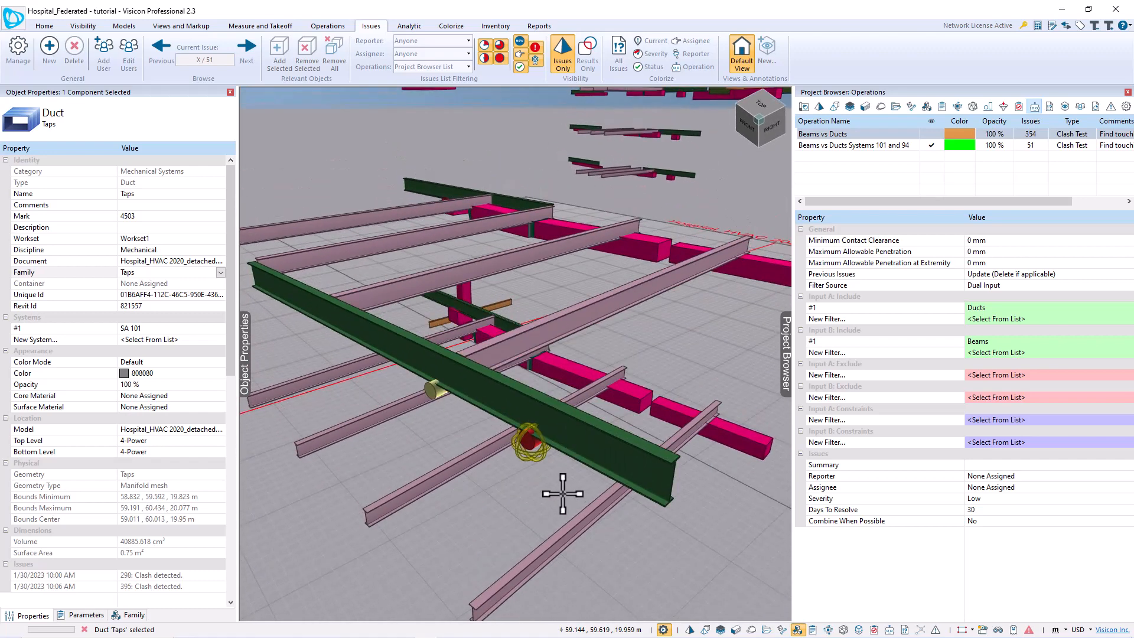
{"action": "left_click", "coordinate": [435, 392]}
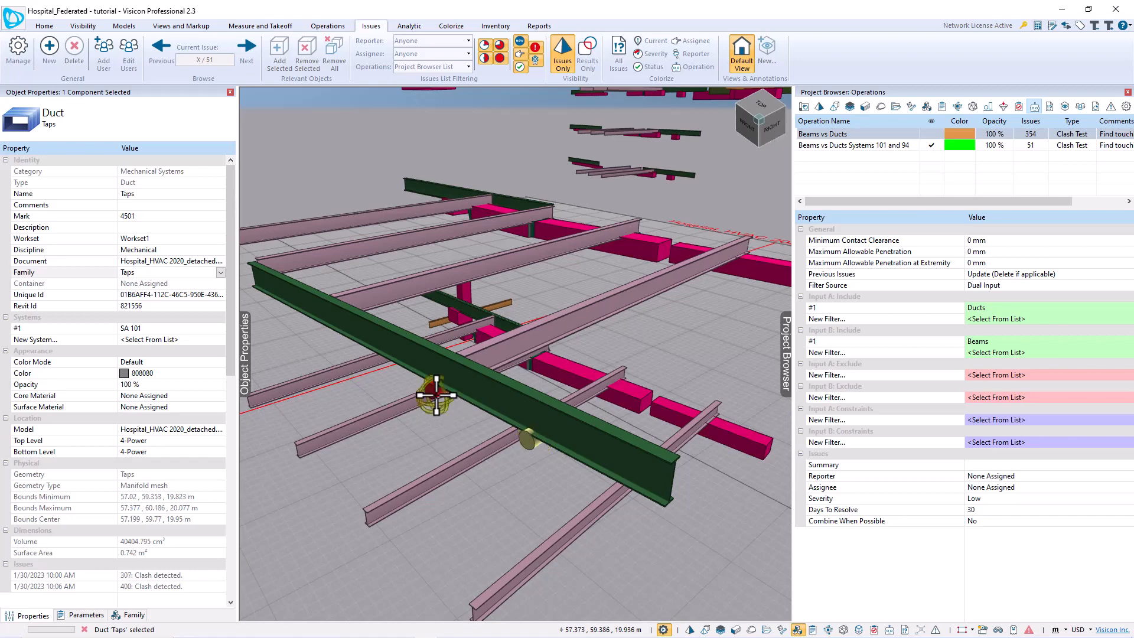
- Insert a new filter below Systems 101 and 94 and name it Taps
{"action": "left_click", "coordinate": [1004, 106]}
{"action": "left_click", "coordinate": [841, 156]}
{"action": "right_click", "coordinate": [837, 192]}
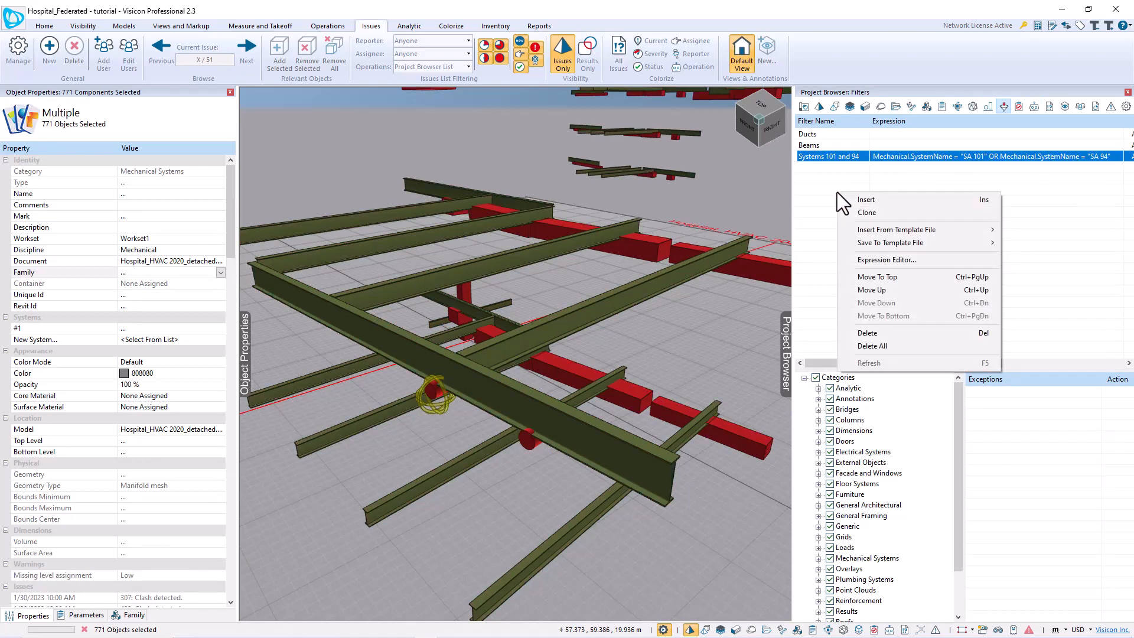
{"action": "left_click", "coordinate": [863, 200]}
{"action": "left_click", "coordinate": [855, 168]}
{"action": "type", "text": "Taps"}
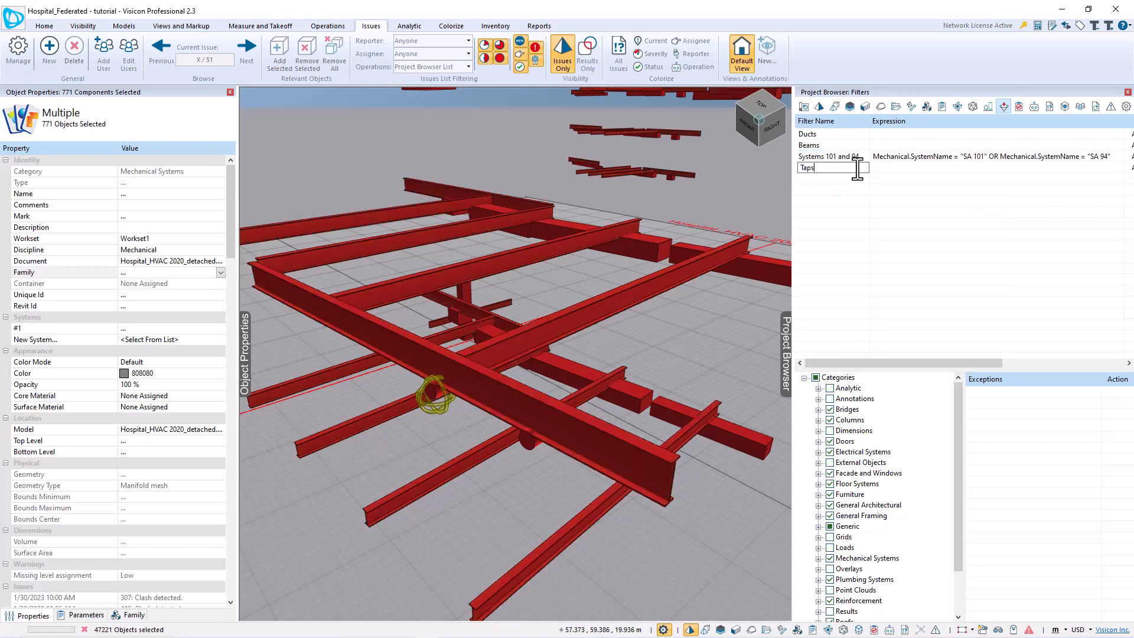
{"action": "key", "text": "Return"}
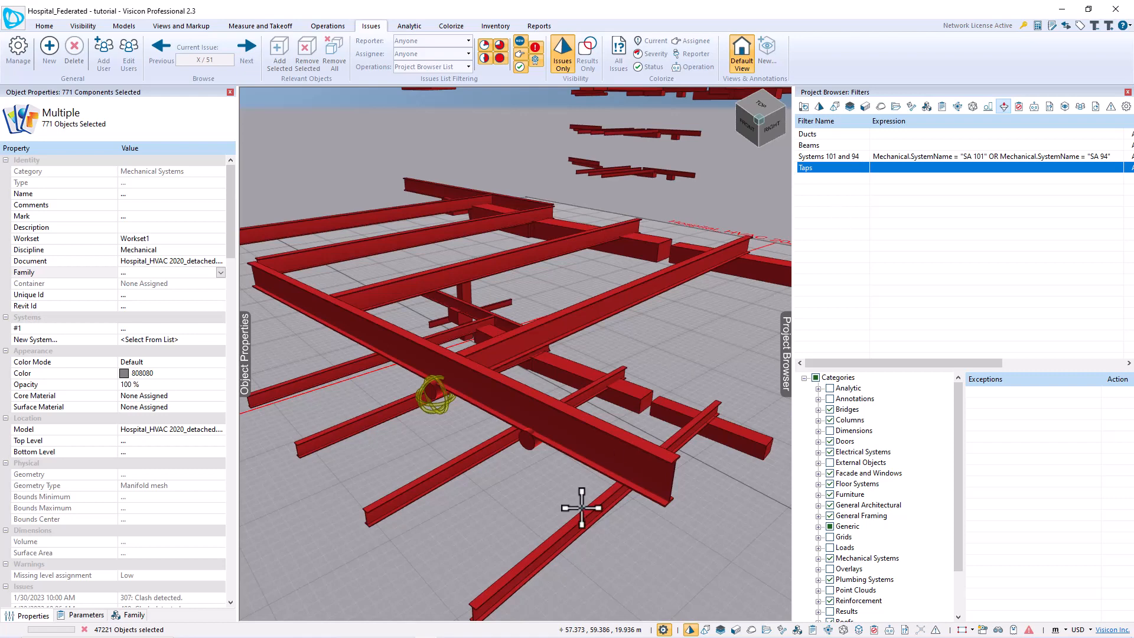
- Select a round duct tap in the model and copy its family's Identity - Name variable
{"action": "left_click", "coordinate": [531, 445]}
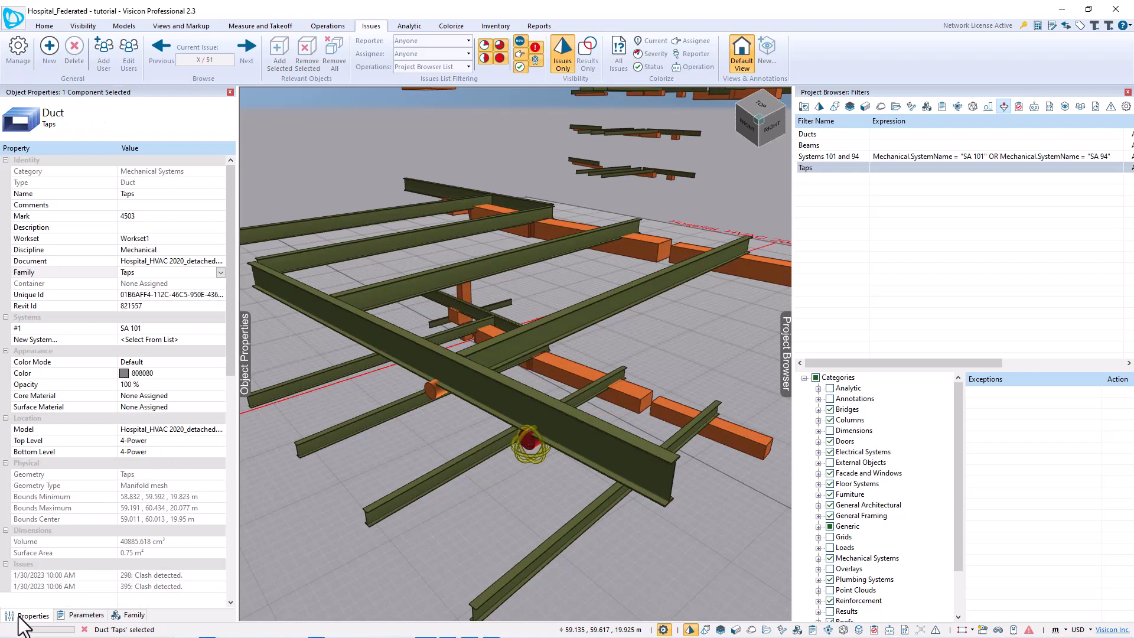
{"action": "right_click", "coordinate": [73, 272]}
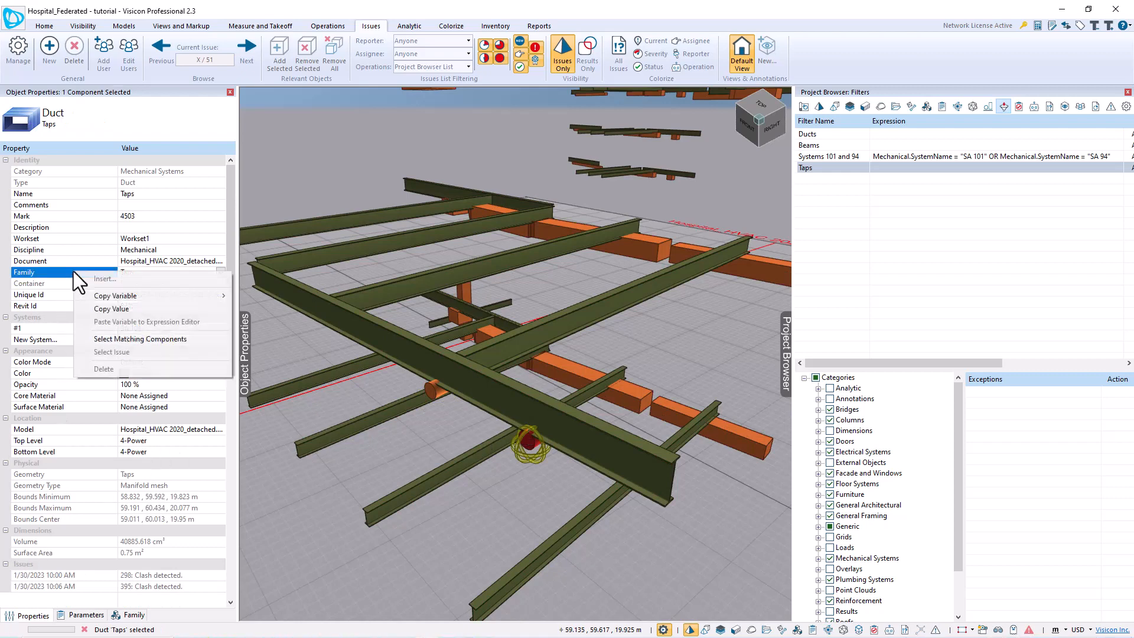
{"action": "mouse_move", "coordinate": [134, 297]}
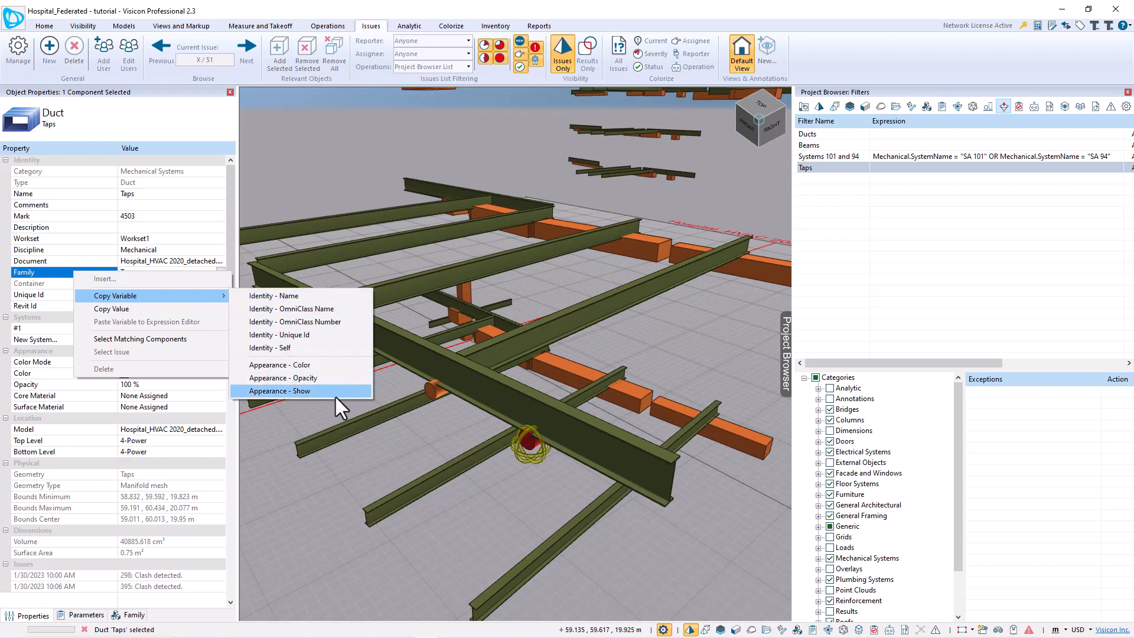
{"action": "left_click", "coordinate": [321, 297]}
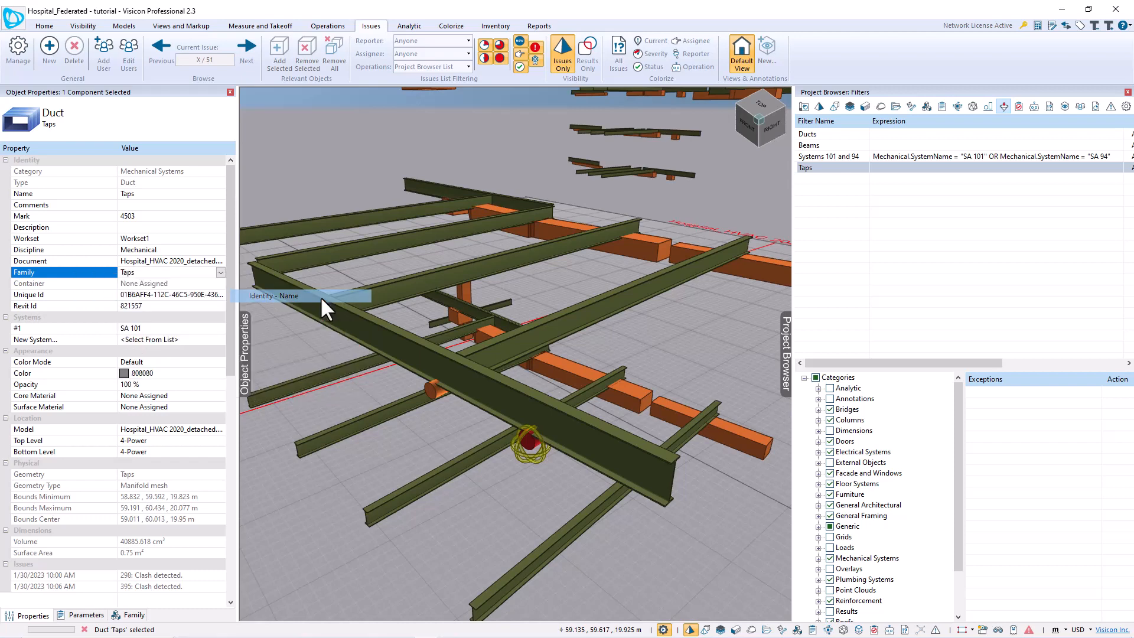
- Set the Taps filter's expression to Family.Name = "Taps" using the copied variable
{"action": "left_click", "coordinate": [886, 164]}
{"action": "right_click", "coordinate": [898, 162]}
{"action": "left_click", "coordinate": [895, 164]}
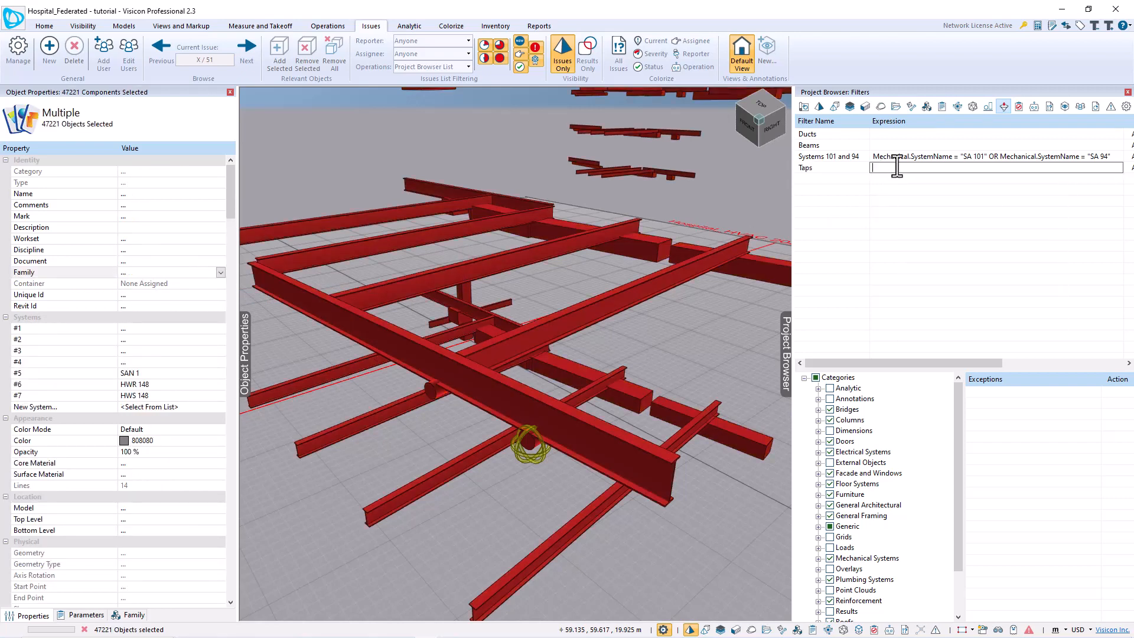
{"action": "right_click", "coordinate": [895, 164]}
{"action": "left_click", "coordinate": [943, 216]}
{"action": "type", "text": "= \"Taps\""}
{"action": "key", "text": "Return"}
{"action": "middle_click_drag", "start_coordinate": [551, 484], "coordinate": [538, 447]}
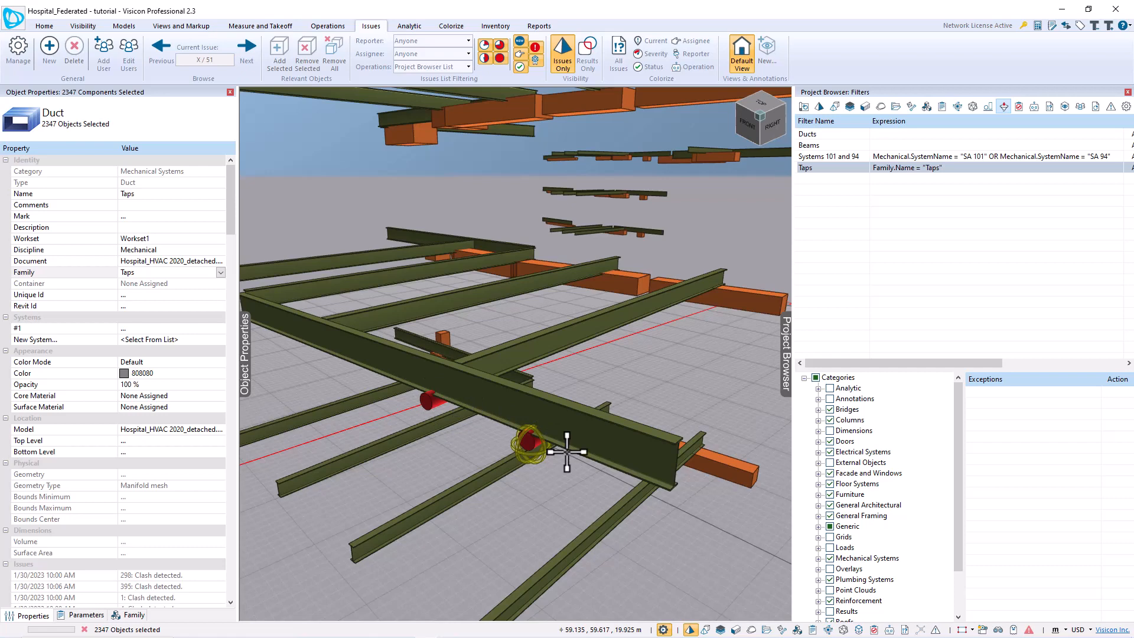
- Clone the Beams vs Ducts Systems 101 and 94 clash test and set the clone's color to magenta
{"action": "left_click", "coordinate": [1034, 108]}
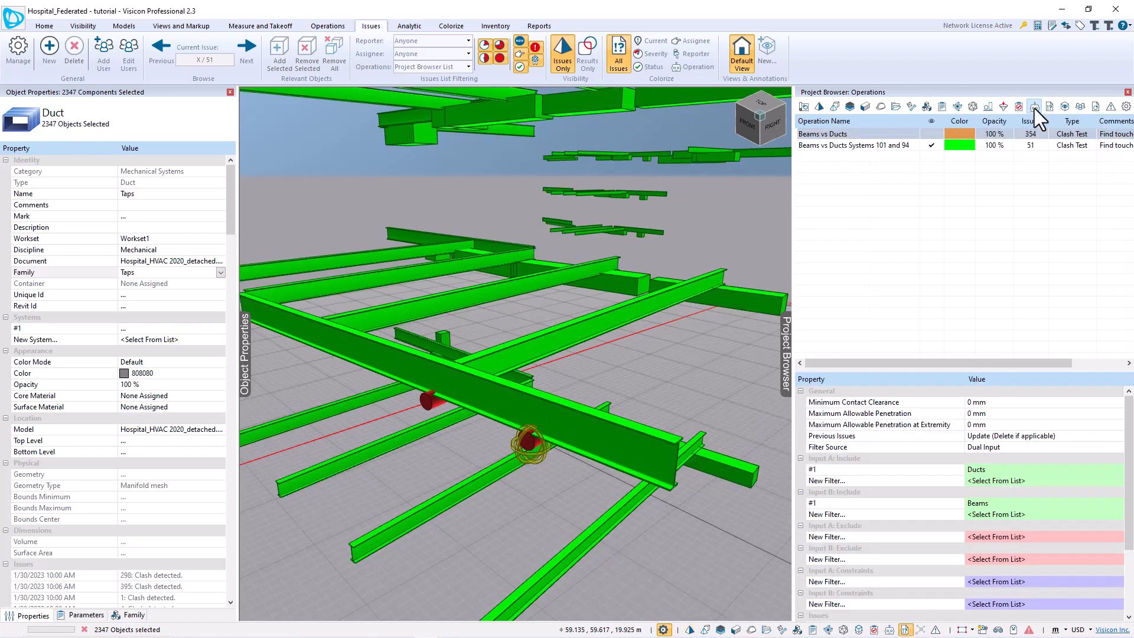
{"action": "right_click", "coordinate": [873, 148]}
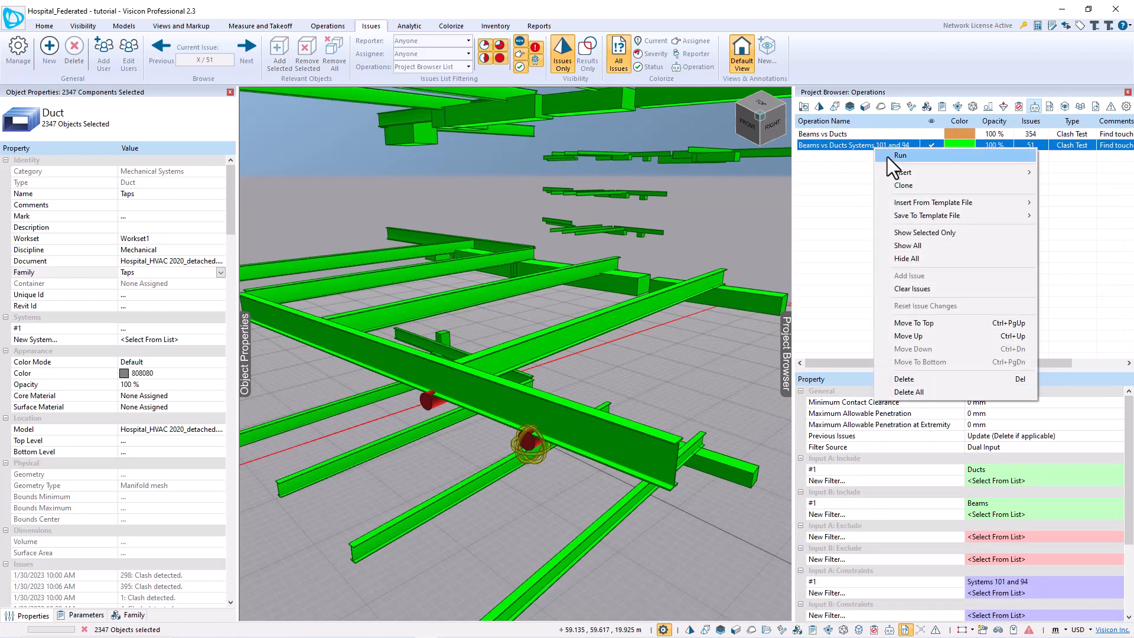
{"action": "left_click", "coordinate": [907, 185]}
{"action": "left_click_drag", "start_coordinate": [920, 121], "coordinate": [973, 121]}
{"action": "left_click", "coordinate": [1000, 155]}
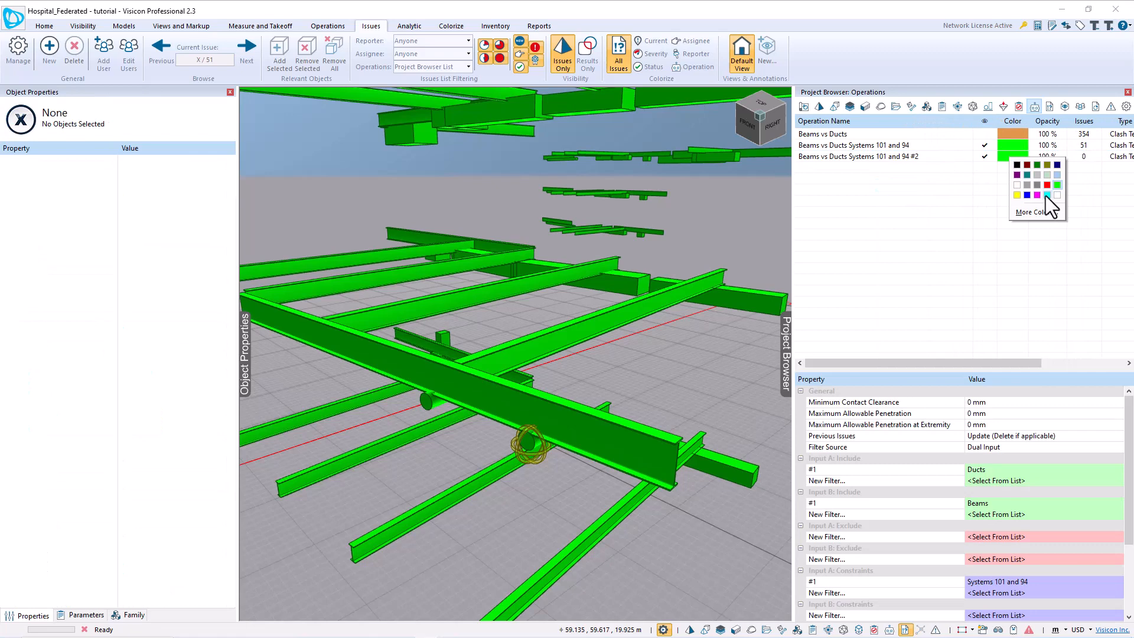
{"action": "left_click", "coordinate": [1038, 196]}
- Rename the cloned clash test as Beams vs Ducts Systems 101 and 94 rectangular only
{"action": "double_click", "coordinate": [943, 158]}
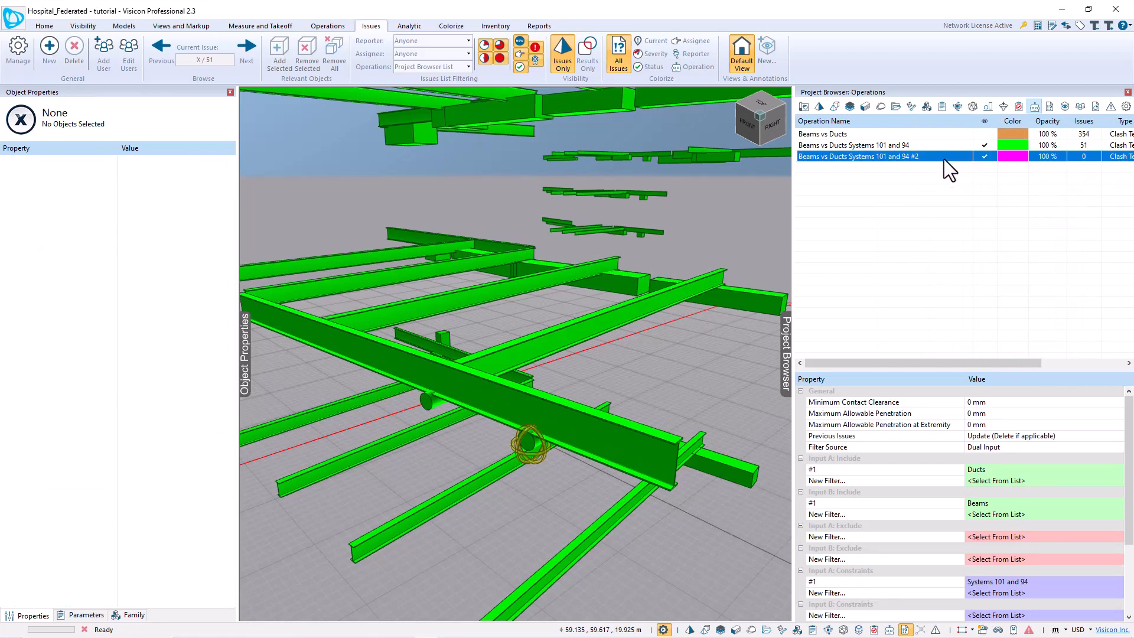
{"action": "left_click", "coordinate": [942, 157]}
{"action": "key", "text": "BackSpace"}
{"action": "key", "text": "BackSpace"}
{"action": "key", "text": "BackSpace"}
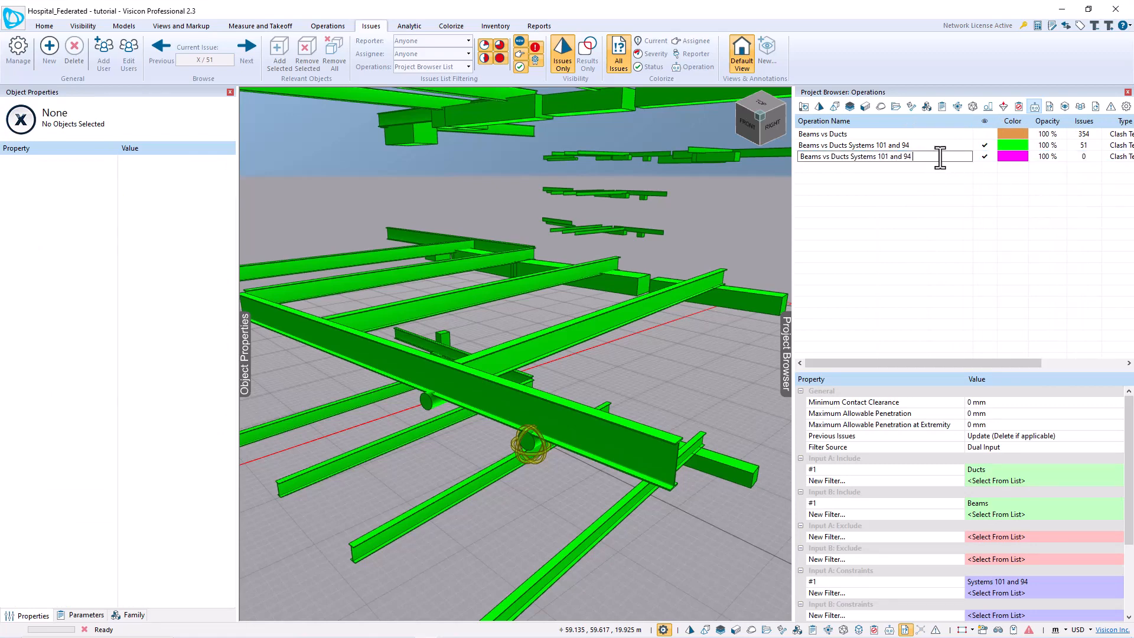
{"action": "type", "text": "rectangular only"}
{"action": "key", "text": "Return"}
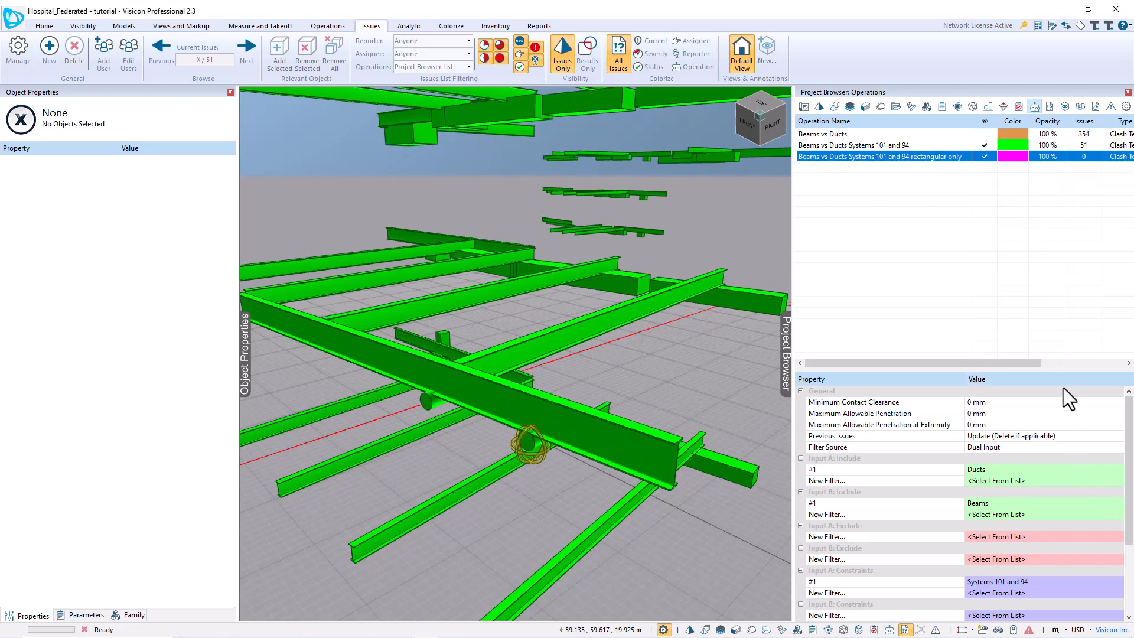
- Enlarge the operation's property list and add the Taps filter to Input A: Exclude
{"action": "left_click_drag", "start_coordinate": [1063, 368], "coordinate": [1063, 264]}
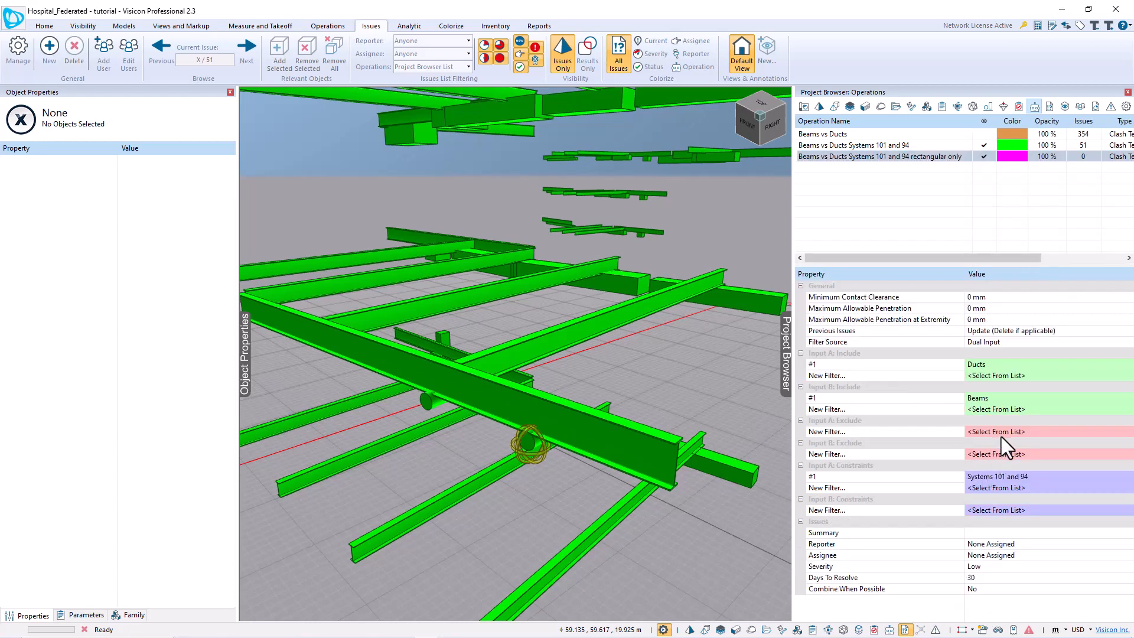
{"action": "left_click", "coordinate": [1039, 431]}
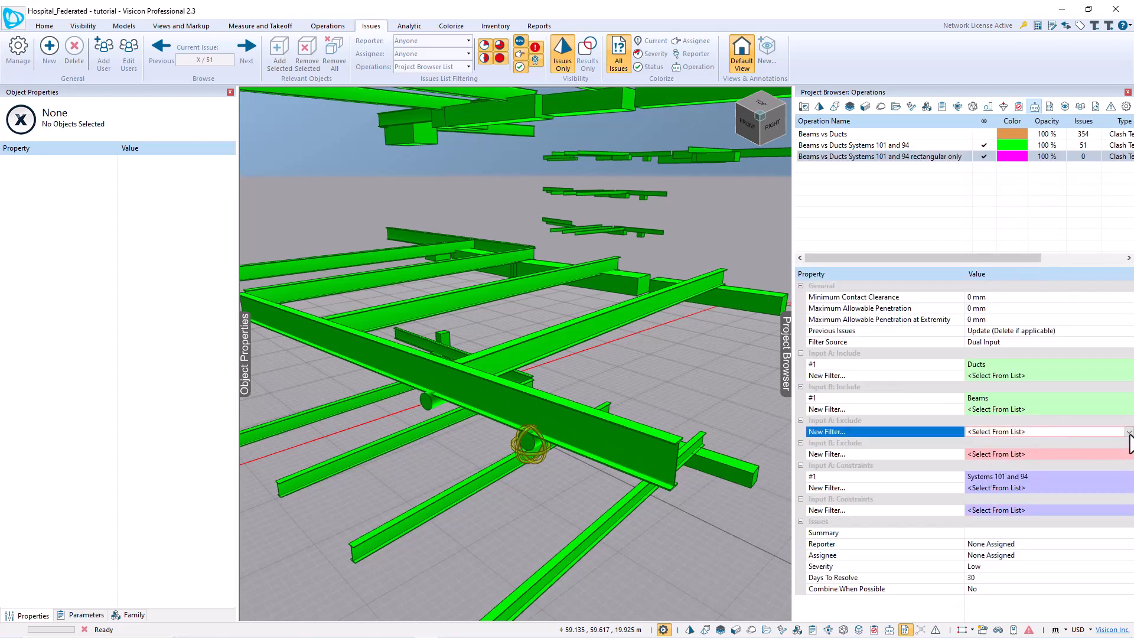
{"action": "left_click", "coordinate": [1128, 432]}
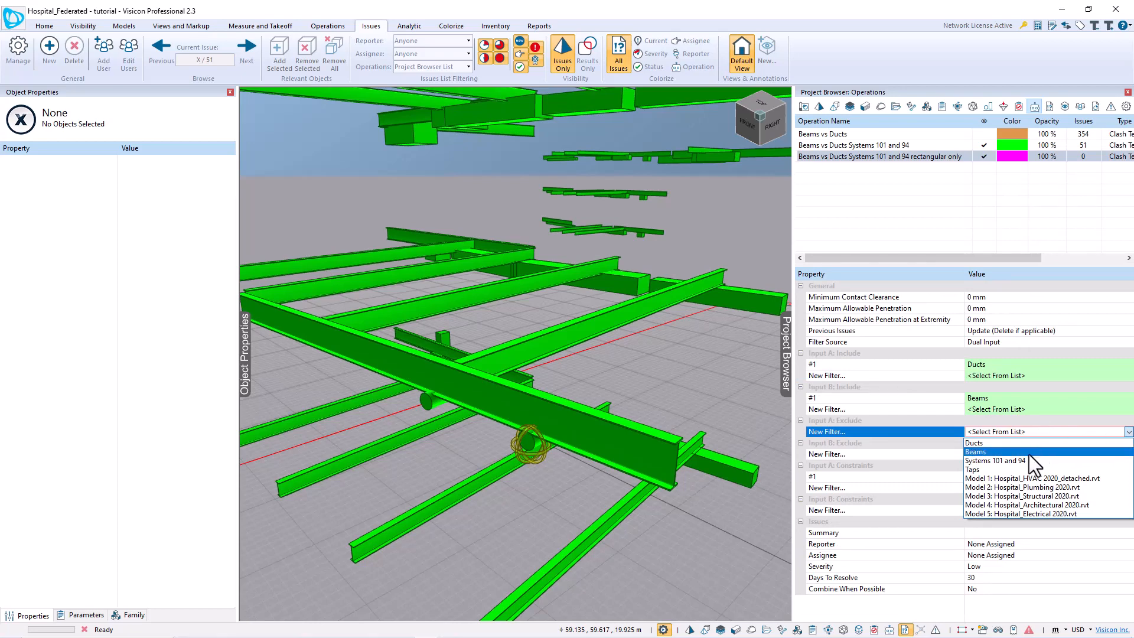
{"action": "left_click", "coordinate": [1009, 469]}
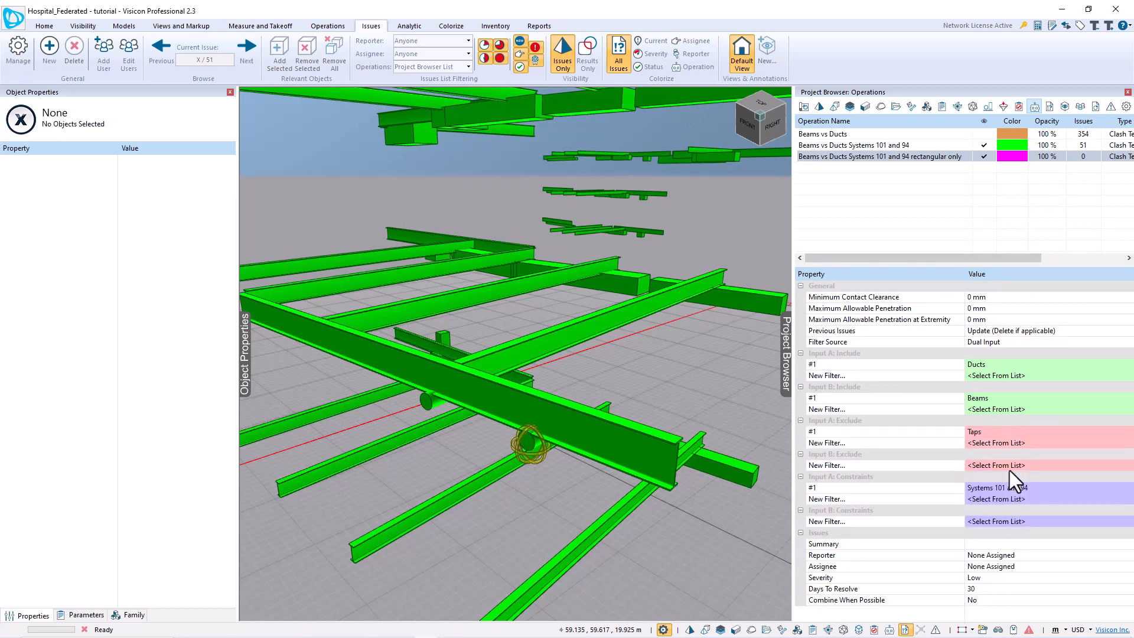
- Run the rectangular-only clash test and close its results summary
{"action": "right_click", "coordinate": [933, 156]}
{"action": "left_click", "coordinate": [956, 164]}
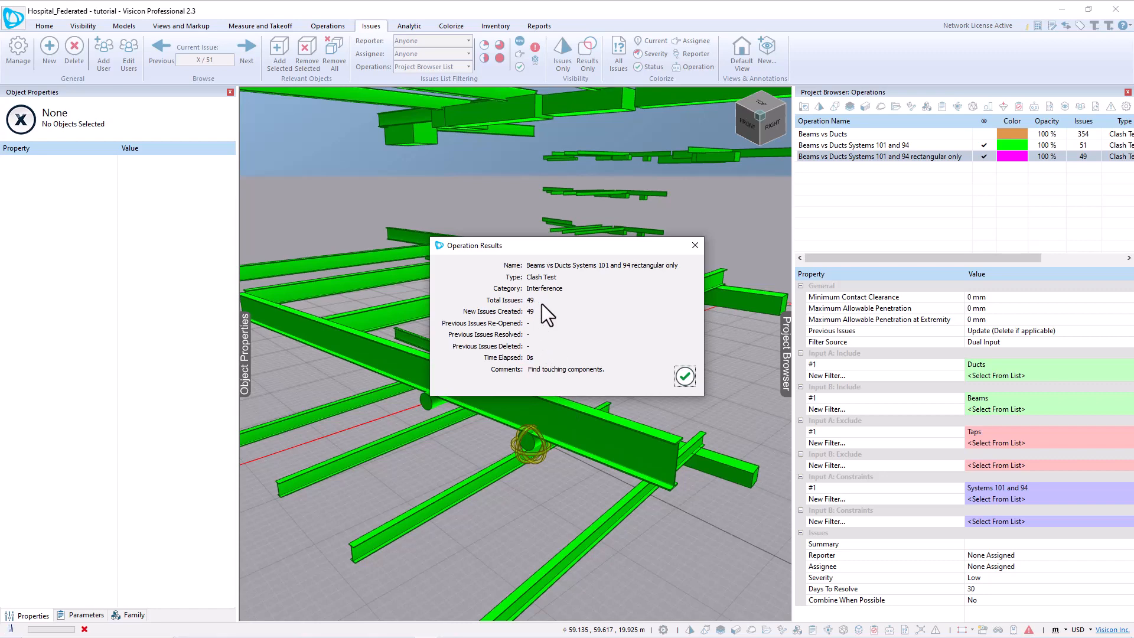
{"action": "left_click", "coordinate": [684, 377]}
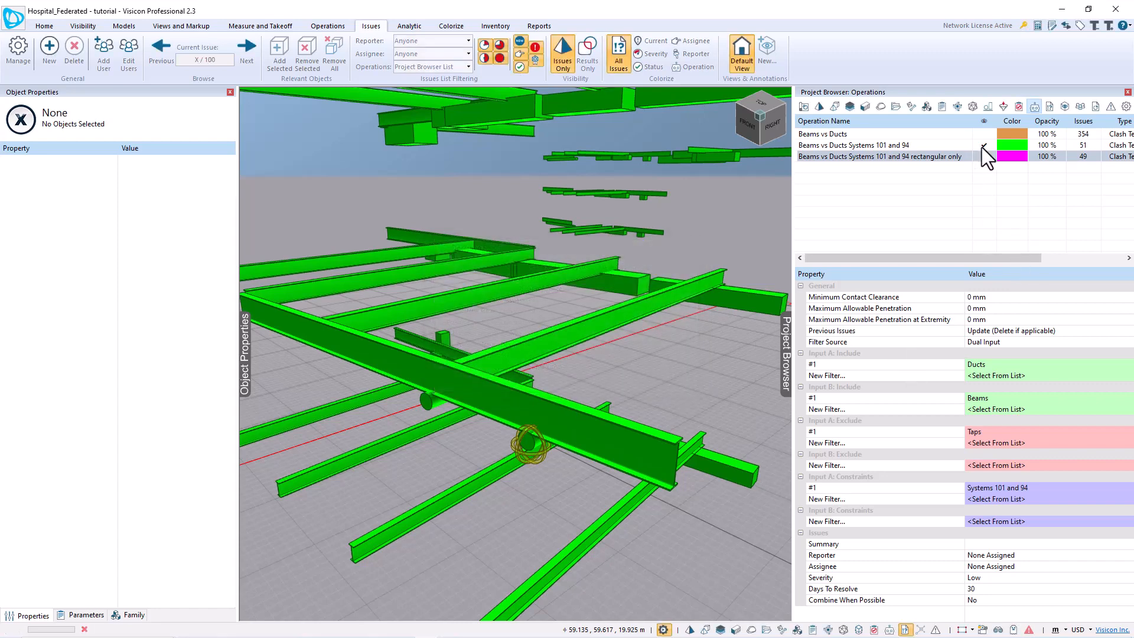
- Hide the issues of the Beams vs Ducts Systems 101 and 94 test and inspect the remaining rectangular-only clashes
{"action": "left_click", "coordinate": [983, 147]}
{"action": "mouse_move", "coordinate": [547, 385]}
{"action": "middle_mouse_down"}
{"action": "mouse_move", "coordinate": [567, 375]}
{"action": "mouse_move", "coordinate": [551, 390]}
{"action": "middle_mouse_up"}
{"action": "scroll", "coordinate": [554, 384], "scroll_direction": "down", "scroll_amount": 3}
{"action": "right_click_drag", "start_coordinate": [565, 379], "coordinate": [565, 414]}
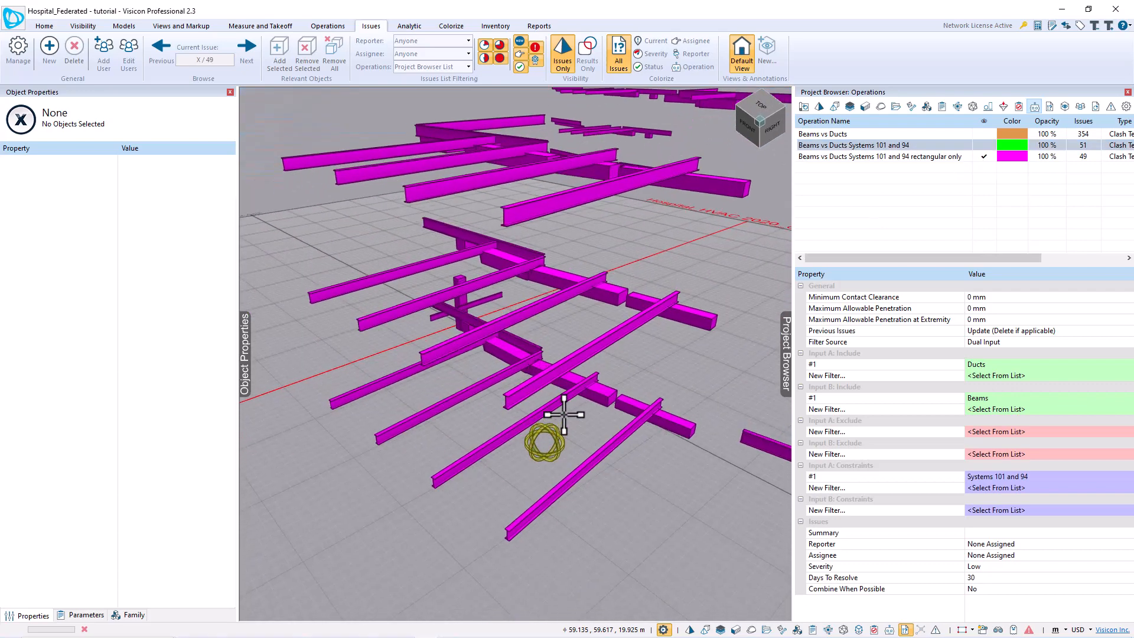
{"action": "middle_click_drag", "start_coordinate": [587, 366], "coordinate": [557, 409]}
{"action": "right_click_drag", "start_coordinate": [558, 409], "coordinate": [567, 395]}
{"action": "middle_click_drag", "start_coordinate": [567, 393], "coordinate": [579, 380]}
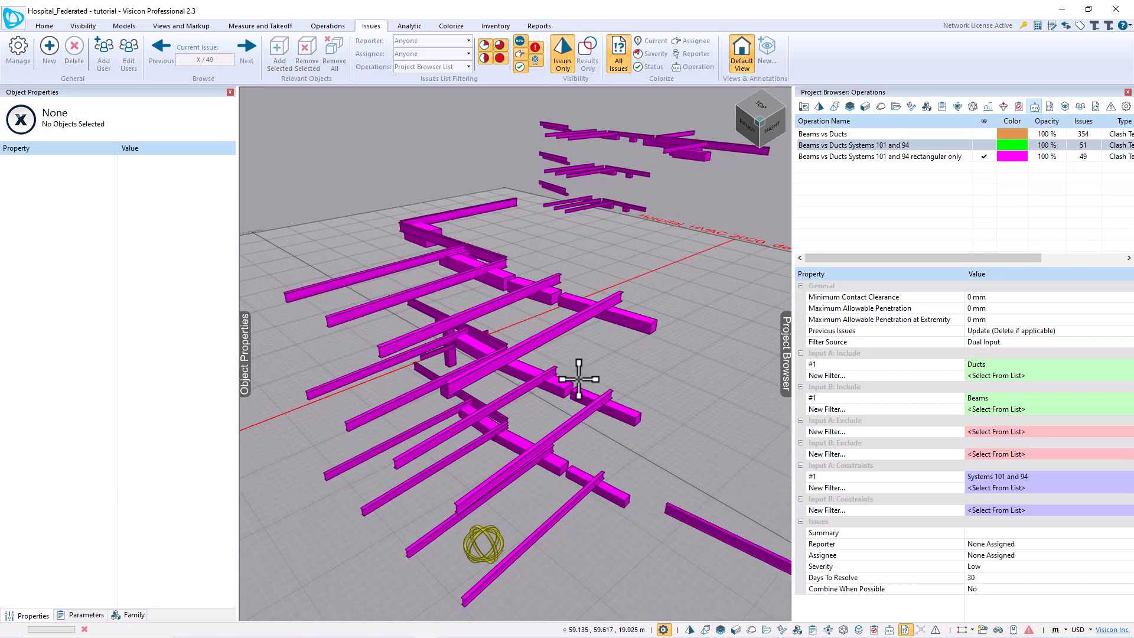
- Create a new Issues Summary report
{"action": "left_click", "coordinate": [540, 25]}
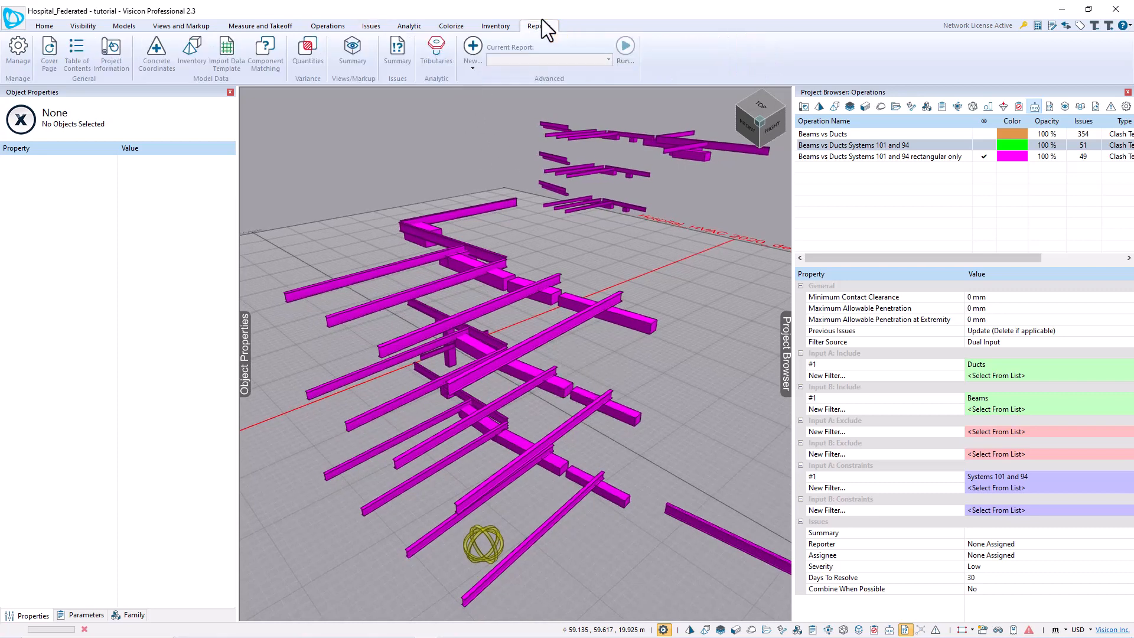
{"action": "left_click", "coordinate": [471, 56]}
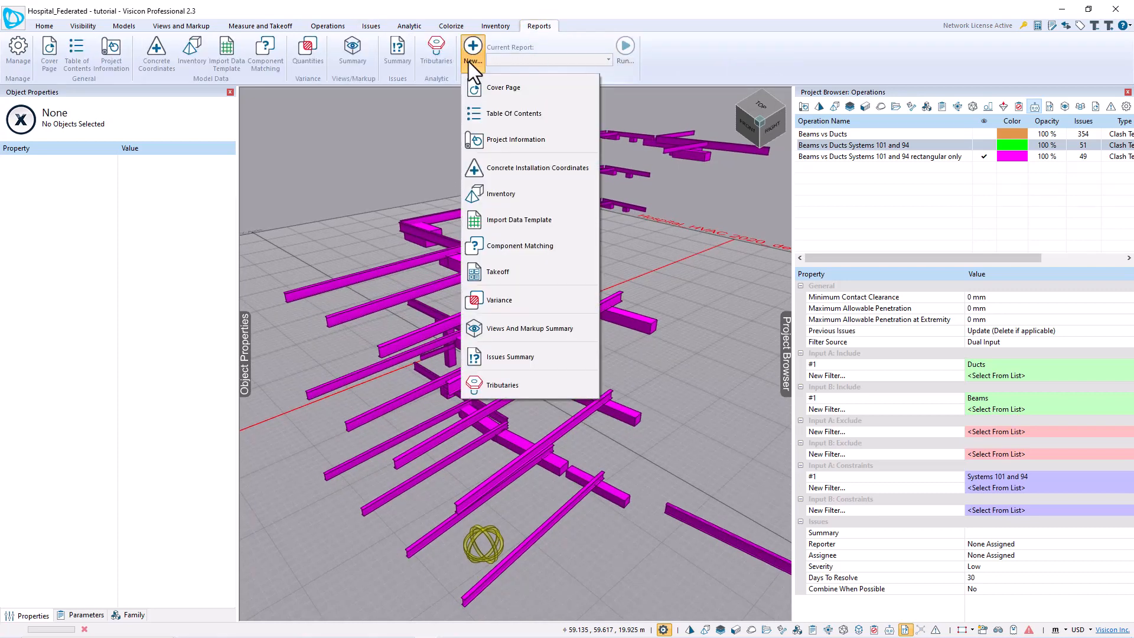
{"action": "left_click", "coordinate": [513, 356]}
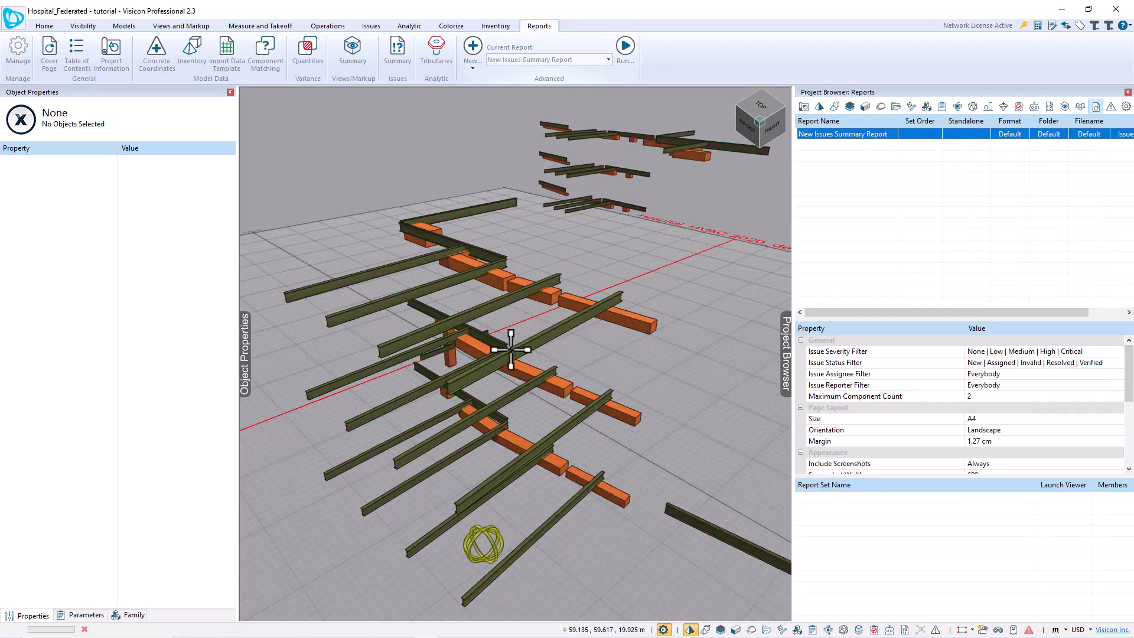
- Enlarge the report's property list and add the operation Beams vs Ducts Systems 101 and 94 rectangular only to the report
{"action": "left_click_drag", "start_coordinate": [931, 319], "coordinate": [933, 239]}
{"action": "left_click", "coordinate": [886, 134]}
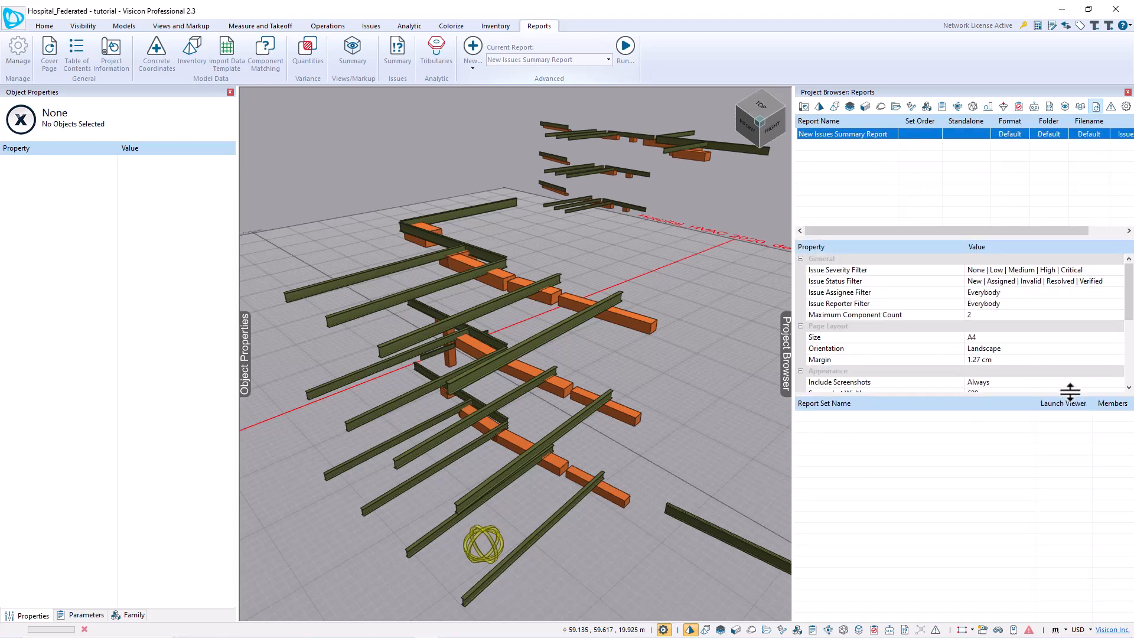
{"action": "left_click_drag", "start_coordinate": [1068, 395], "coordinate": [1064, 517]}
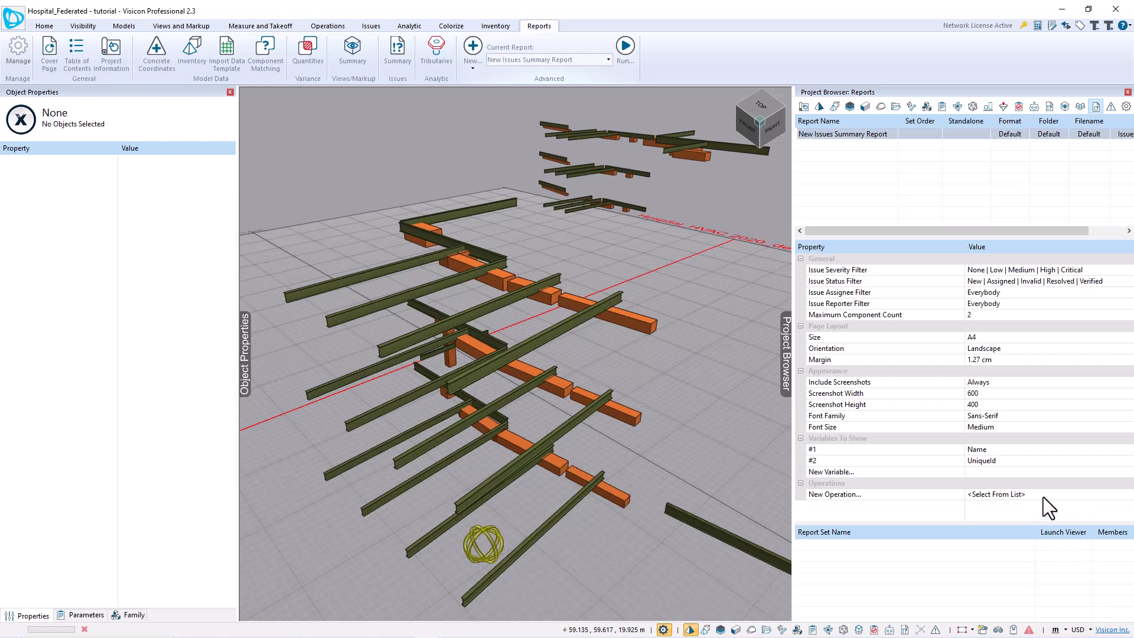
{"action": "left_click", "coordinate": [1043, 498]}
{"action": "left_click", "coordinate": [1128, 496]}
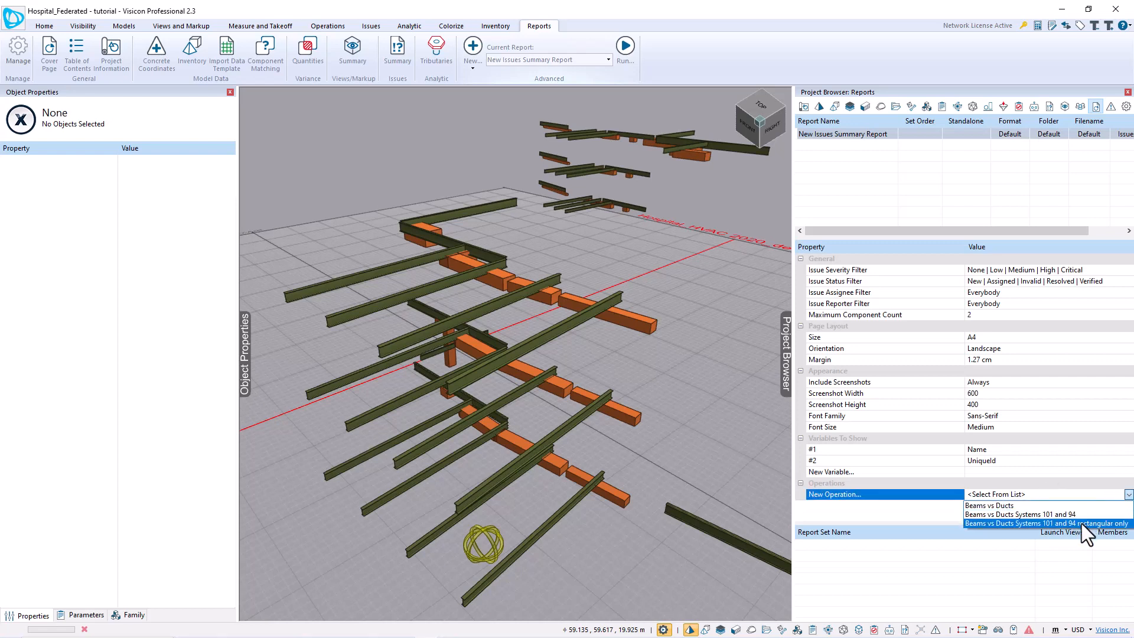
{"action": "left_click", "coordinate": [1082, 524]}
- Run the New Issues Summary Report and maximize the generated Excel workbook
{"action": "left_click", "coordinate": [832, 134]}
{"action": "right_click", "coordinate": [831, 135]}
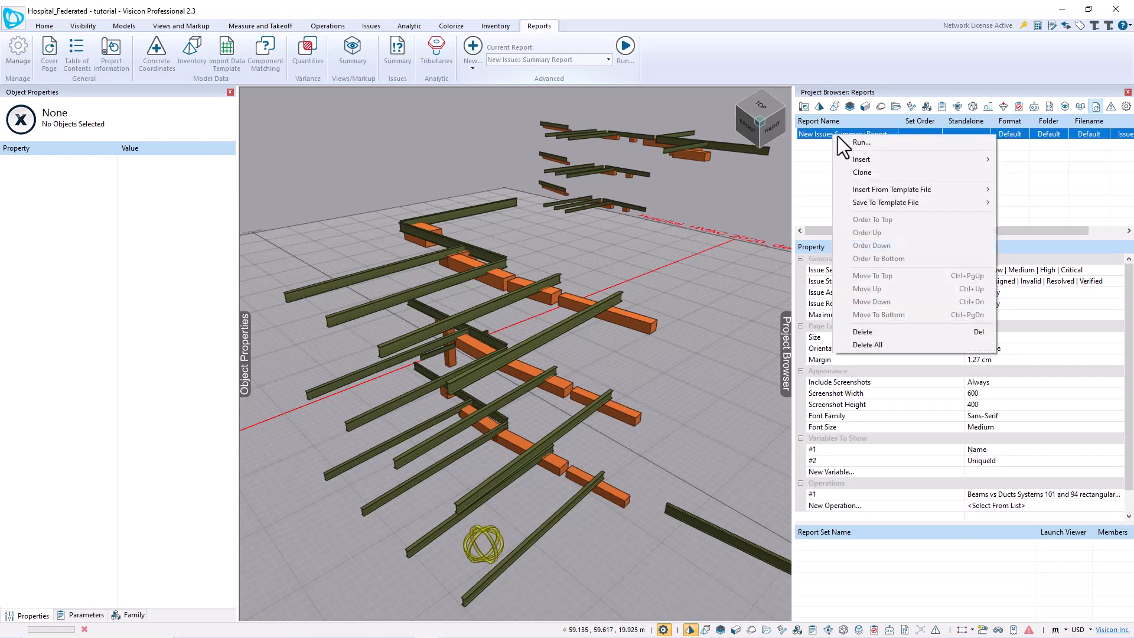
{"action": "left_click", "coordinate": [845, 143]}
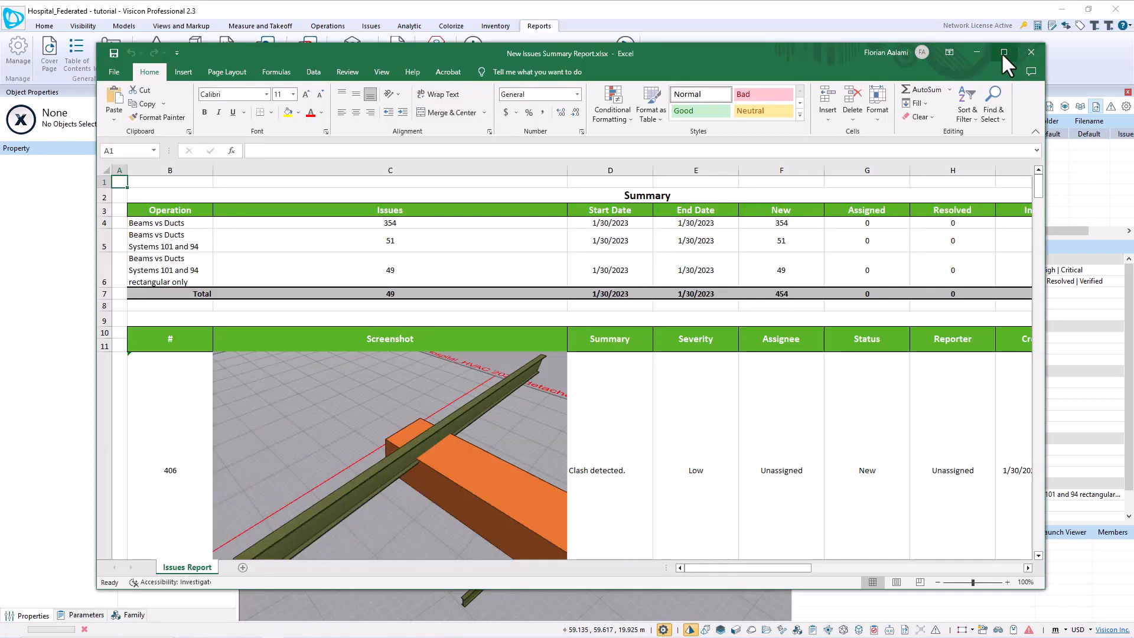
{"action": "left_click", "coordinate": [1003, 53]}
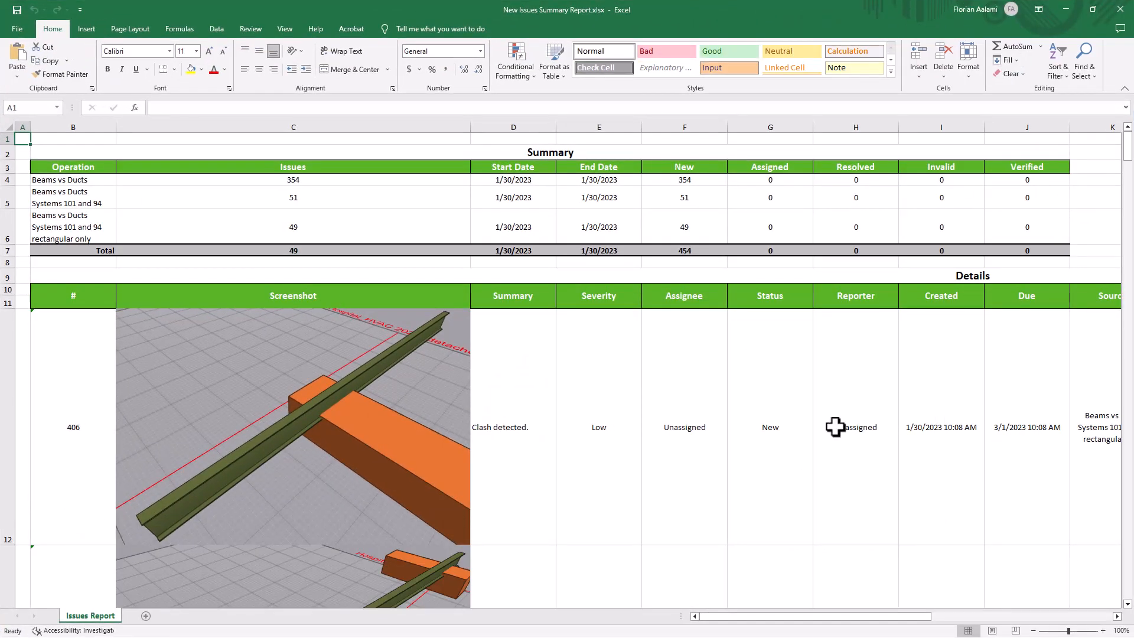
- Examine the report's summary, clash screenshots and issue details, including the Name and UniqueId columns for Object A and Object B
{"action": "scroll", "coordinate": [752, 576], "scroll_direction": "down", "scroll_amount": 5}
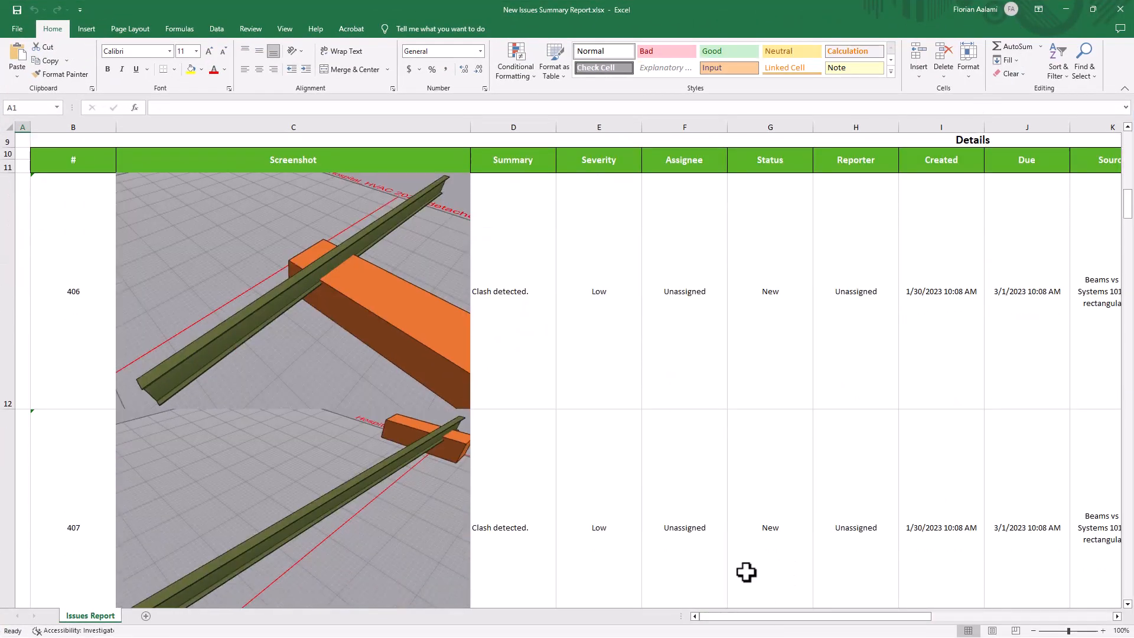
{"action": "scroll", "coordinate": [747, 571], "scroll_direction": "down", "scroll_amount": 11}
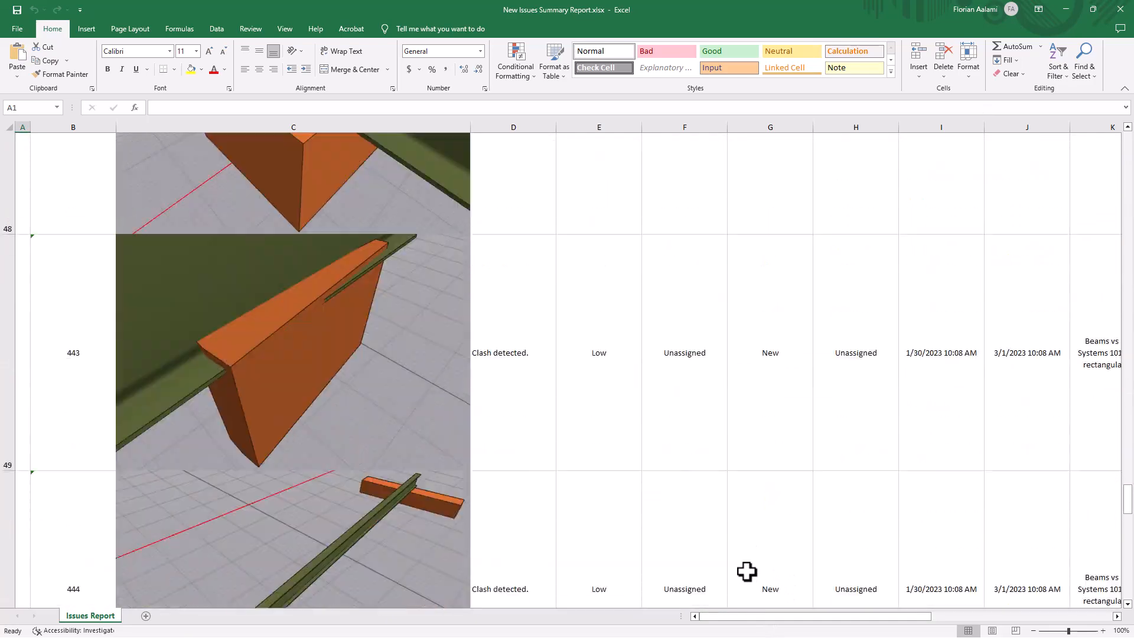
{"action": "scroll", "coordinate": [747, 571], "scroll_direction": "up", "scroll_amount": 16}
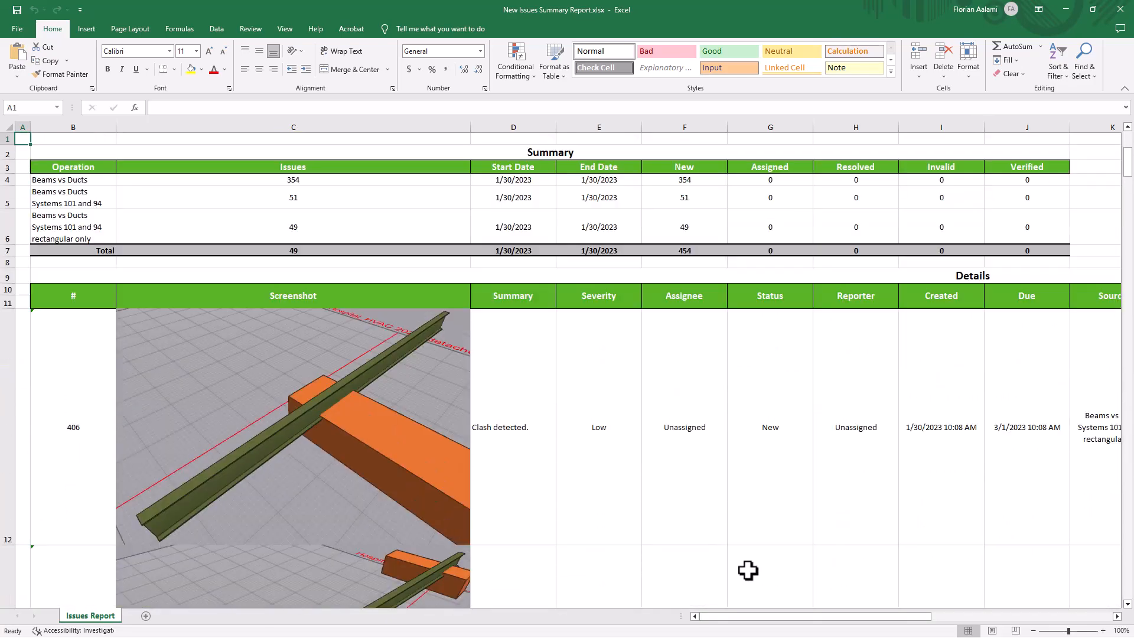
{"action": "left_click_drag", "start_coordinate": [761, 617], "coordinate": [841, 623]}
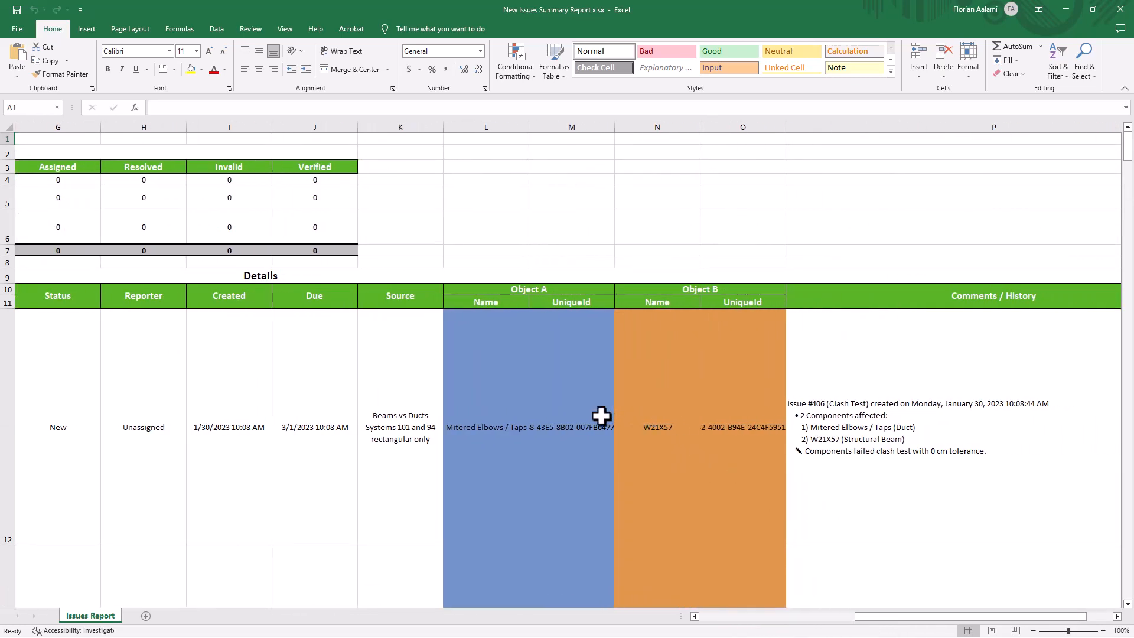
{"action": "left_click", "coordinate": [567, 401]}
{"action": "left_click", "coordinate": [514, 370]}
{"action": "left_click", "coordinate": [581, 375]}
{"action": "left_click", "coordinate": [649, 380]}
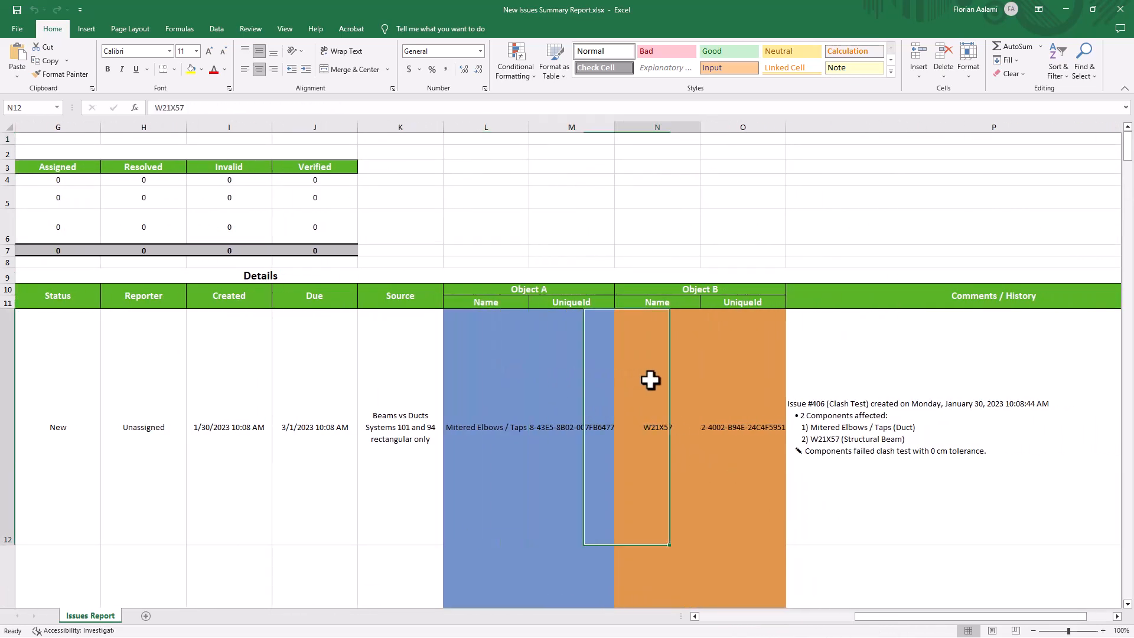
{"action": "left_click", "coordinate": [760, 378]}
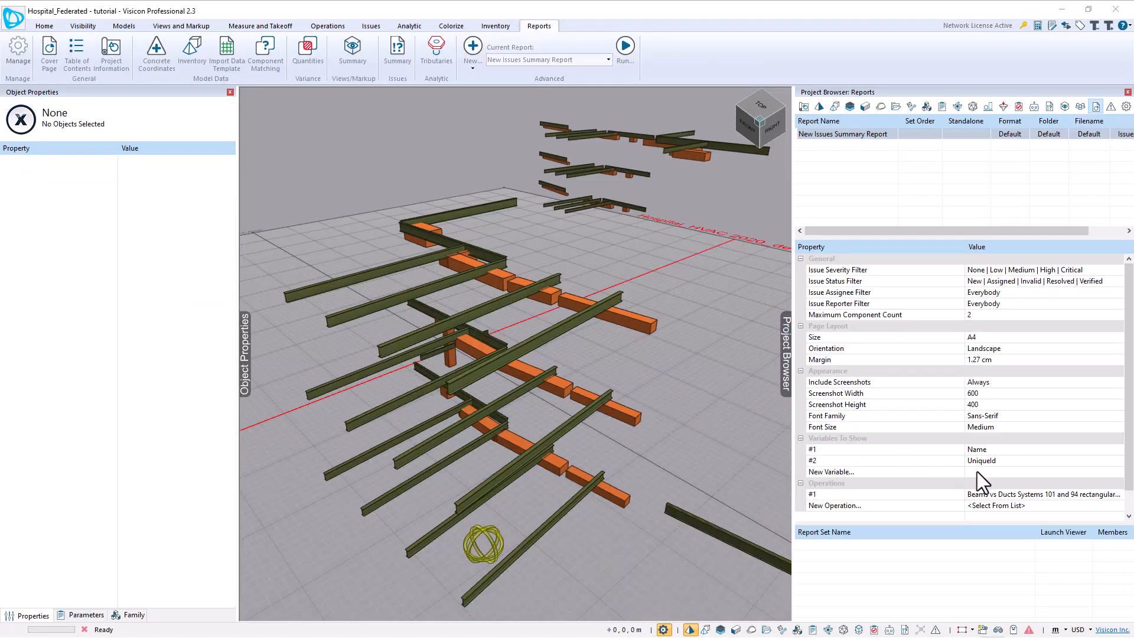
- Switch back to Visicon and review the report's Variables To Show entries, including the slot for a new variable
{"action": "left_click", "coordinate": [976, 471]}
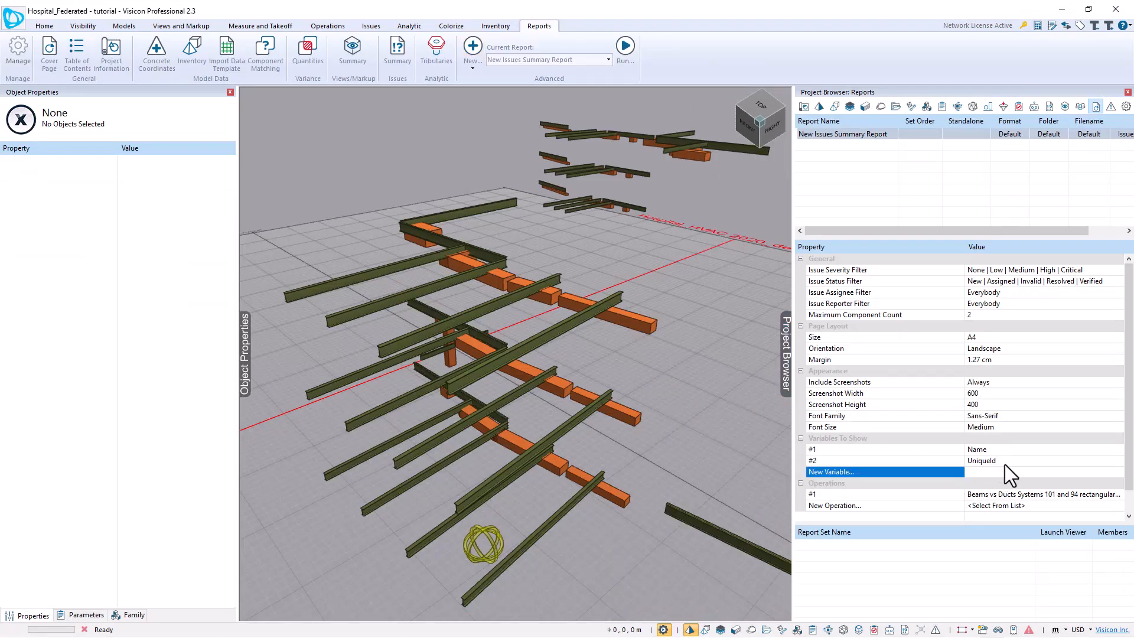
{"action": "left_click", "coordinate": [912, 460]}
{"action": "left_click", "coordinate": [912, 449]}
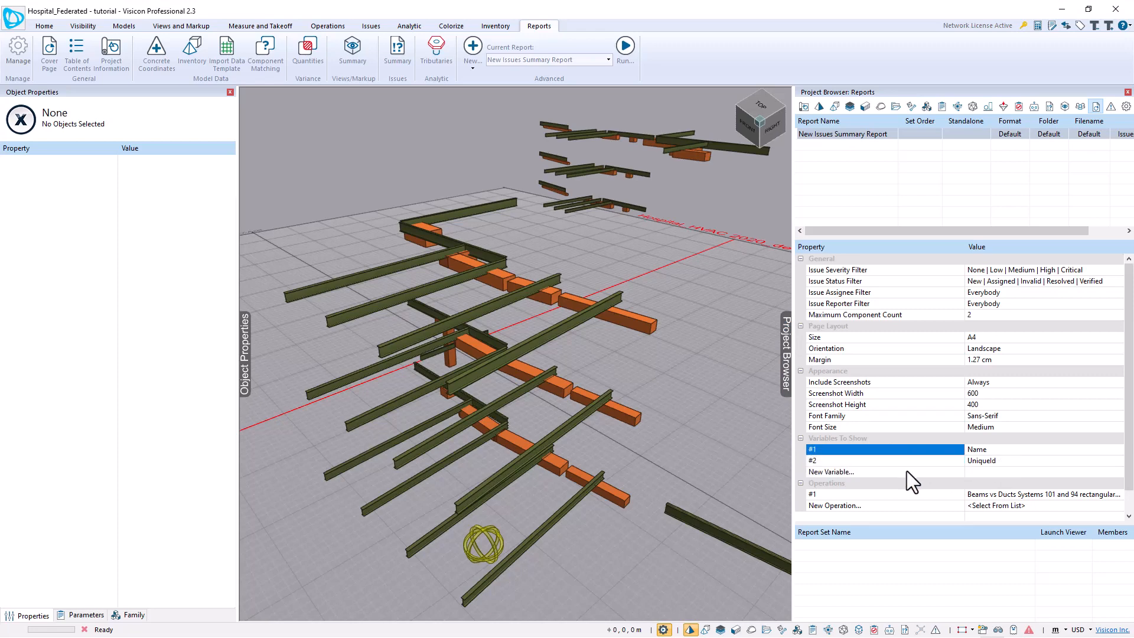
{"action": "left_click", "coordinate": [907, 471]}
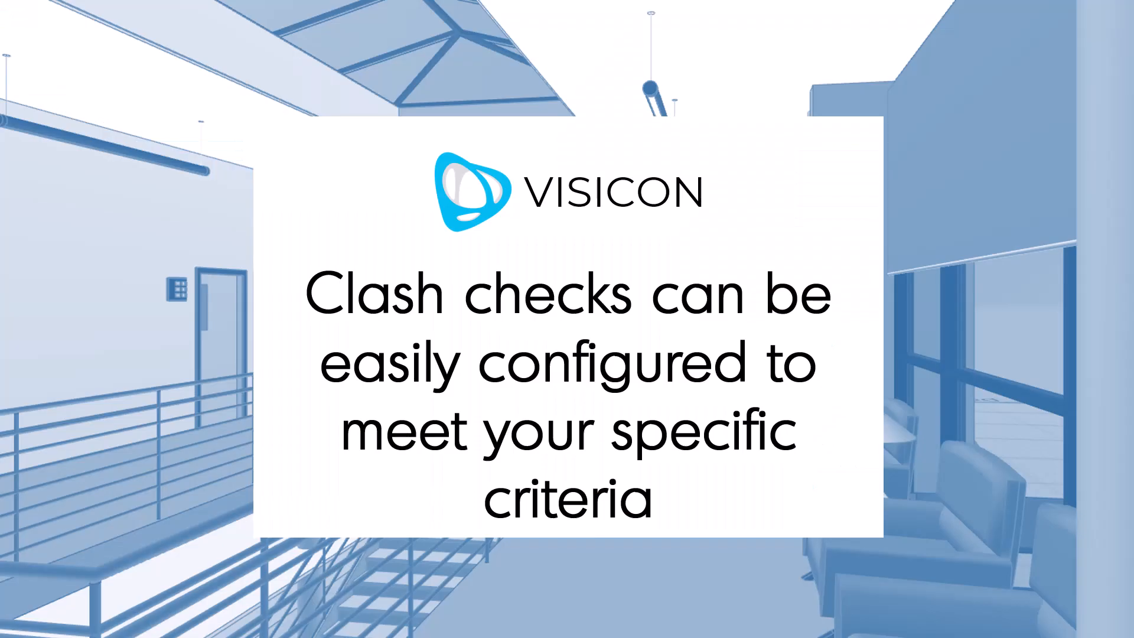